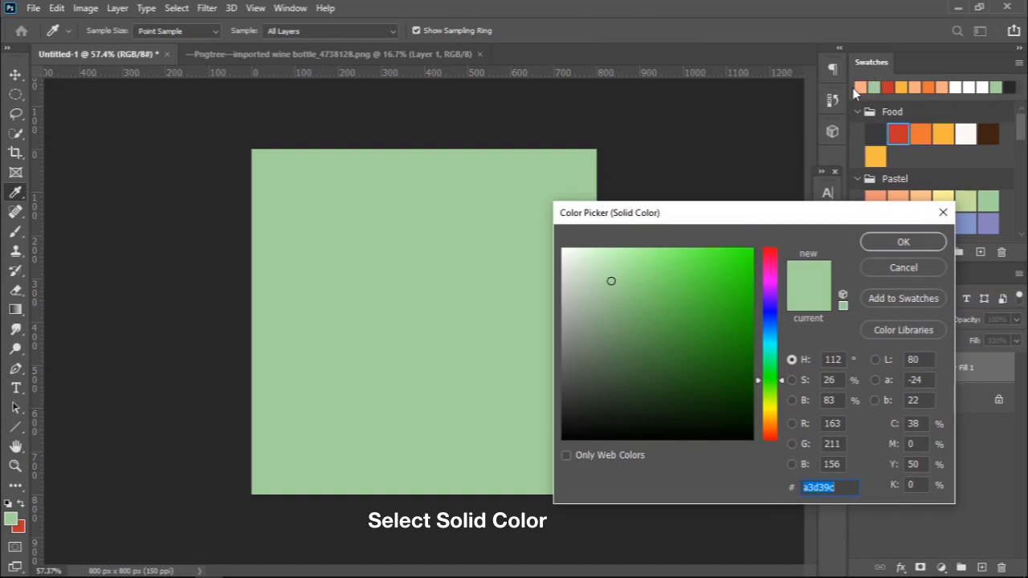
# Step: Set the solid color fill to the peach swatch f9ad81 and confirm it
pyautogui.click(861, 88)
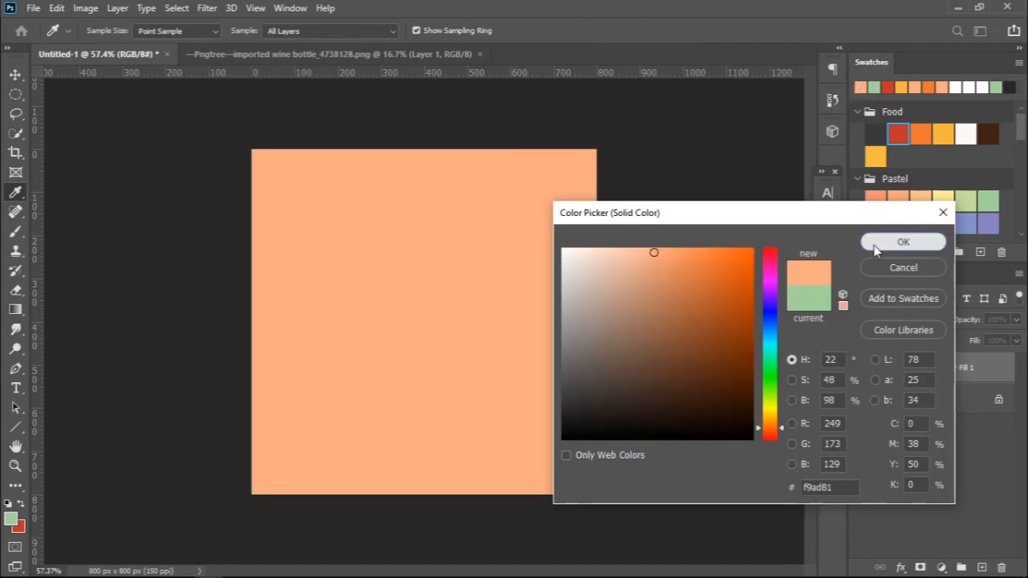
pyautogui.click(876, 242)
pyautogui.press('b')
# Step: Bring the wine bottle image into the Untitled-1 document, scale it to 22.60%, and place it slightly above the canvas centre
pyautogui.press('v')
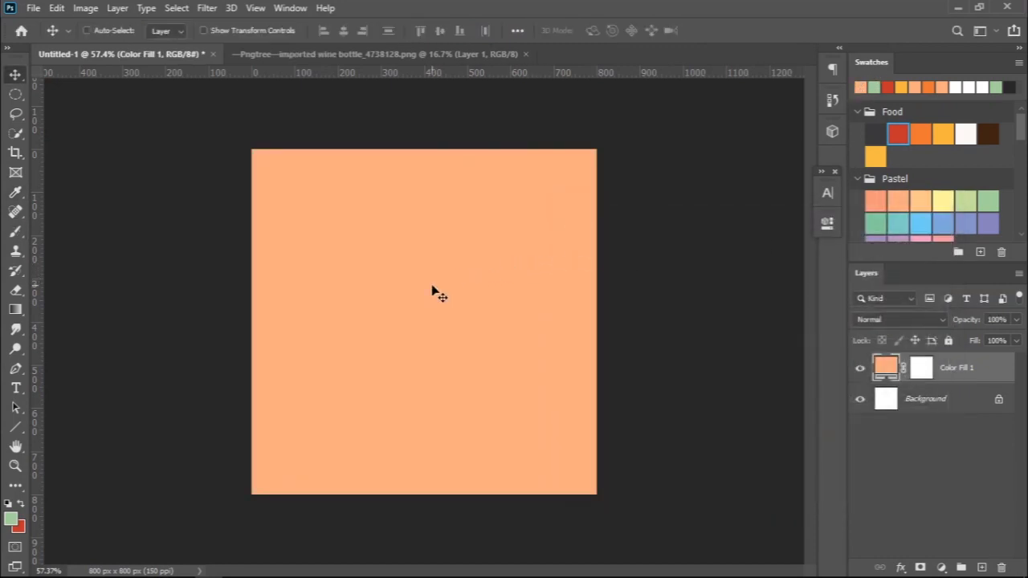
pyautogui.click(377, 55)
pyautogui.moveTo(432, 209); pyautogui.dragTo(402, 268)
pyautogui.hotkey('ctrl', 't')
pyautogui.moveTo(563, 323); pyautogui.dragTo(455, 323)
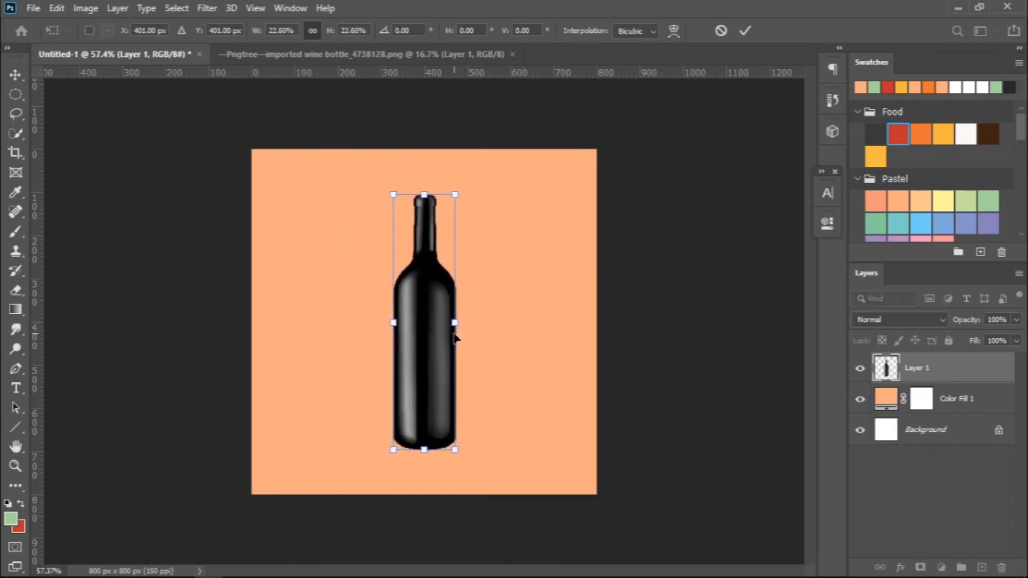
pyautogui.click(745, 31)
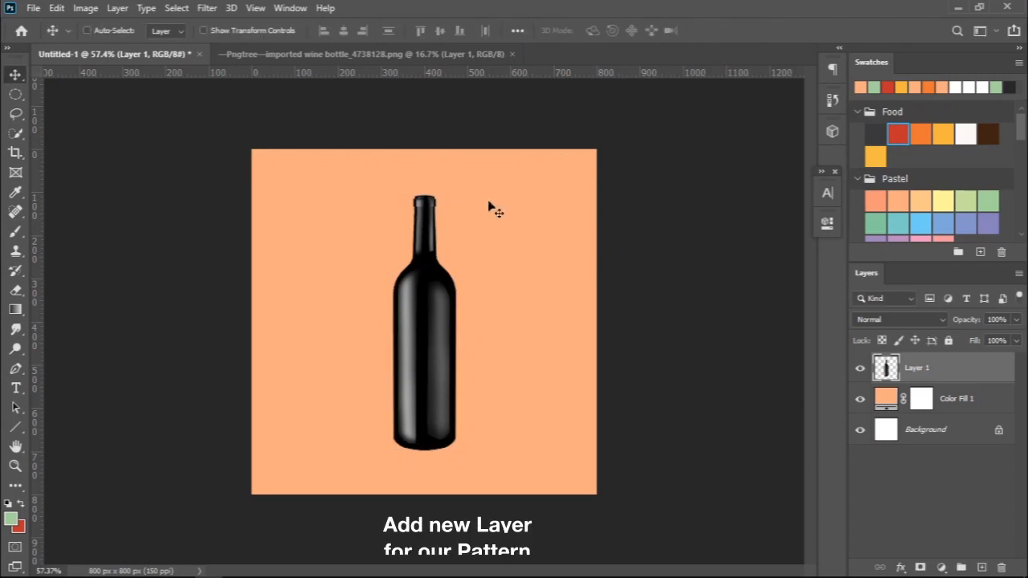
pyautogui.scroll(2, 391, 367)
pyautogui.moveTo(430, 363); pyautogui.dragTo(430, 361)
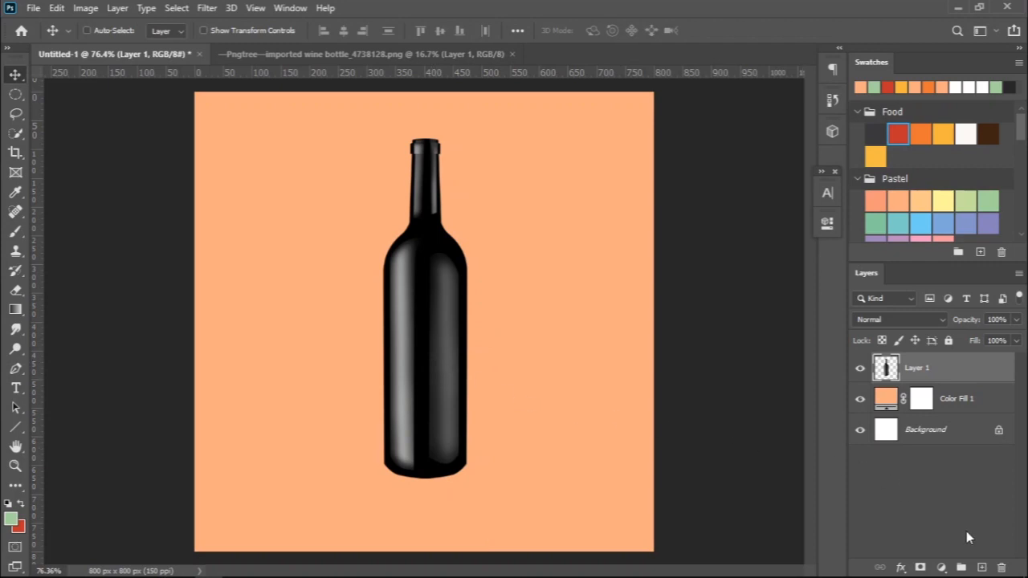
# Step: Add an empty layer above the bottle and set up a 5 px Soft Round brush with 100% hardness
pyautogui.click(984, 567)
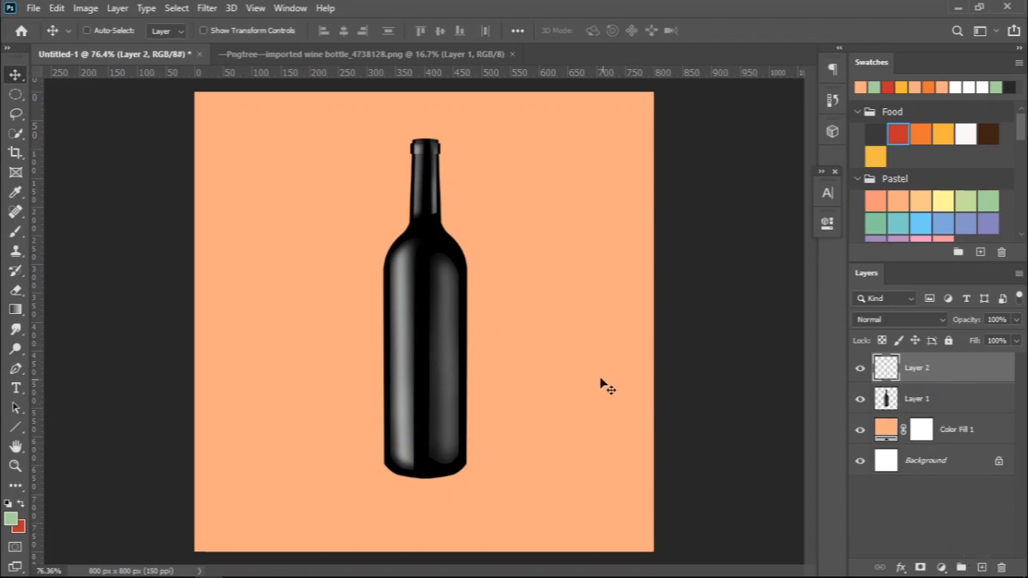
pyautogui.press('b')
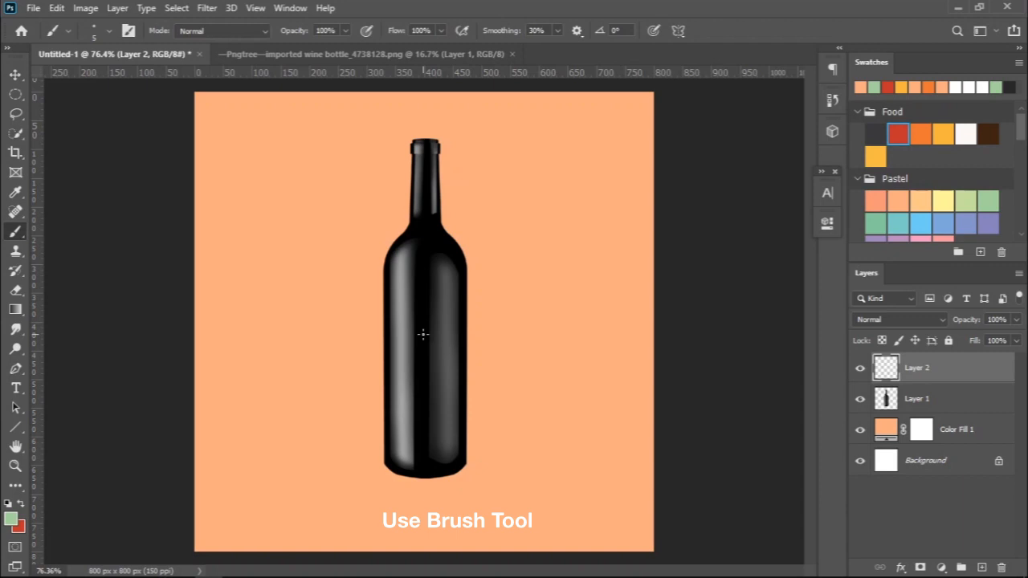
pyautogui.rightClick(424, 334)
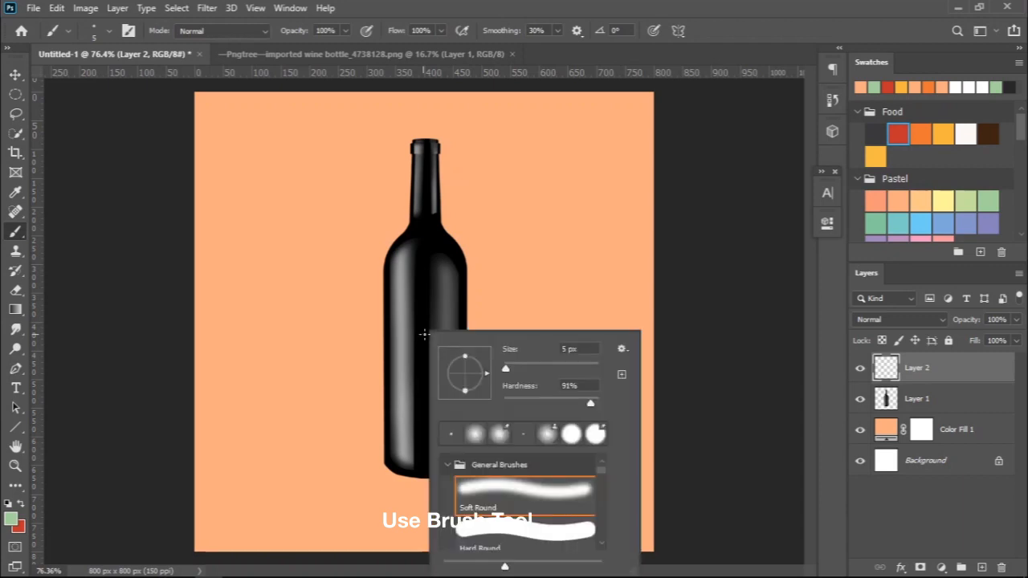
pyautogui.moveTo(604, 410); pyautogui.dragTo(616, 411)
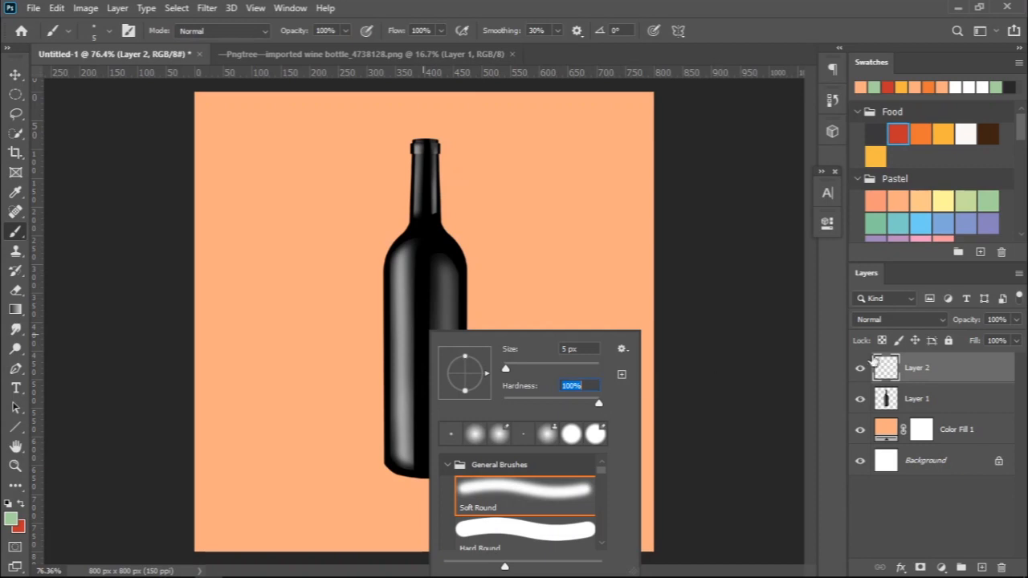
pyautogui.click(928, 377)
# Step: Paint four downward-curving pastel green guide lines across the bottle, spaced from its shoulder to near its base
pyautogui.scroll(9, 370, 259)
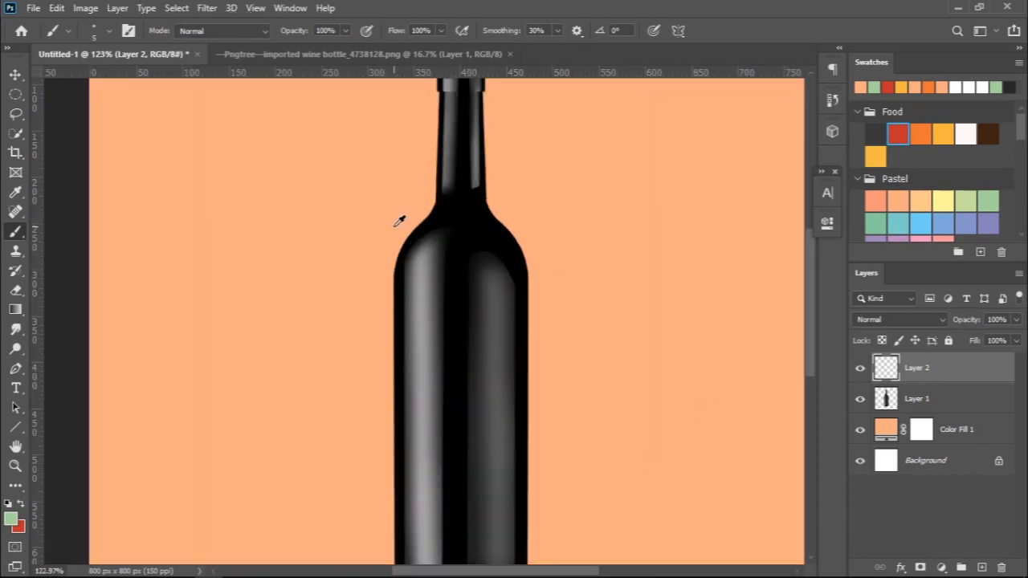
pyautogui.moveTo(510, 253)
pyautogui.mouseDown()
pyautogui.moveTo(477, 252)
pyautogui.moveTo(444, 302)
pyautogui.mouseUp()
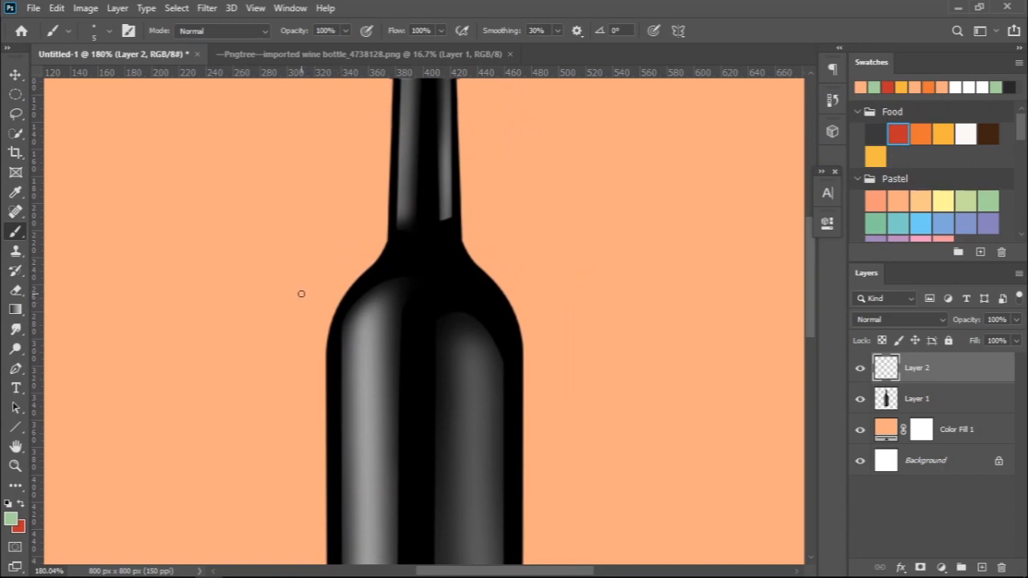
pyautogui.moveTo(314, 295)
pyautogui.mouseDown()
pyautogui.moveTo(352, 308)
pyautogui.moveTo(483, 315)
pyautogui.moveTo(575, 282)
pyautogui.mouseUp()
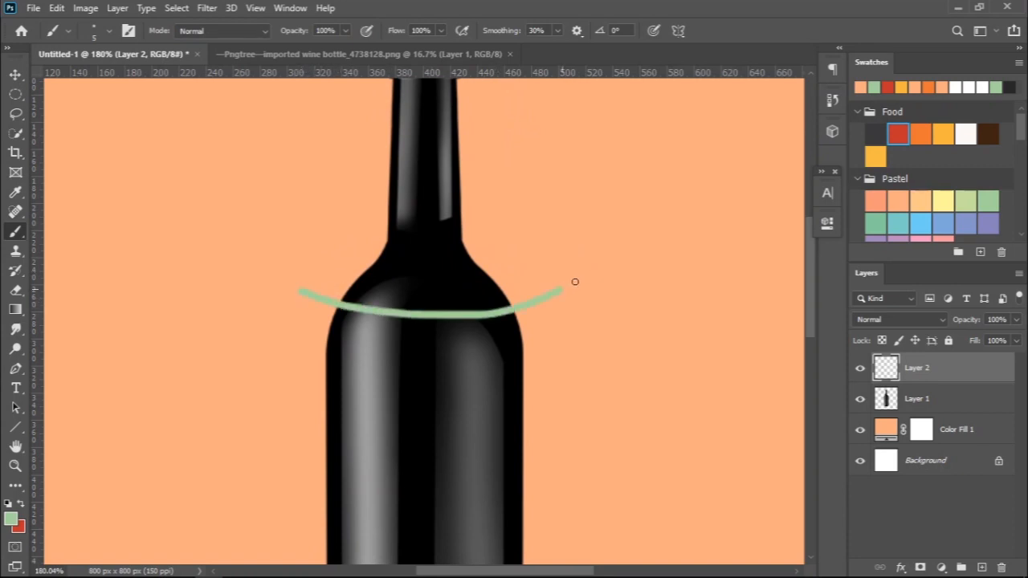
pyautogui.scroll(-5, 391, 367)
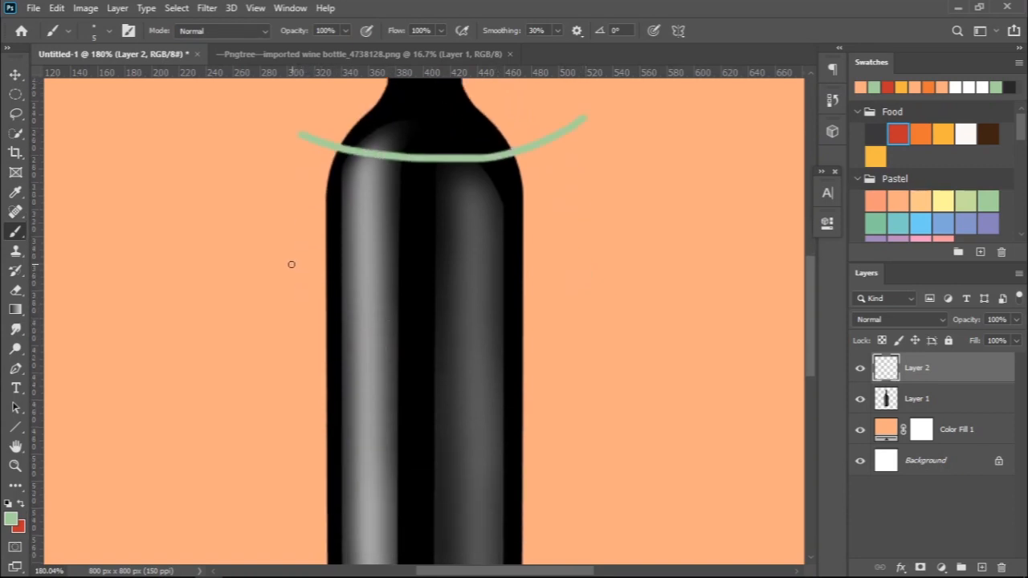
pyautogui.moveTo(336, 281)
pyautogui.mouseDown()
pyautogui.moveTo(446, 295)
pyautogui.moveTo(532, 290)
pyautogui.moveTo(595, 269)
pyautogui.mouseUp()
pyautogui.scroll(-4, 342, 372)
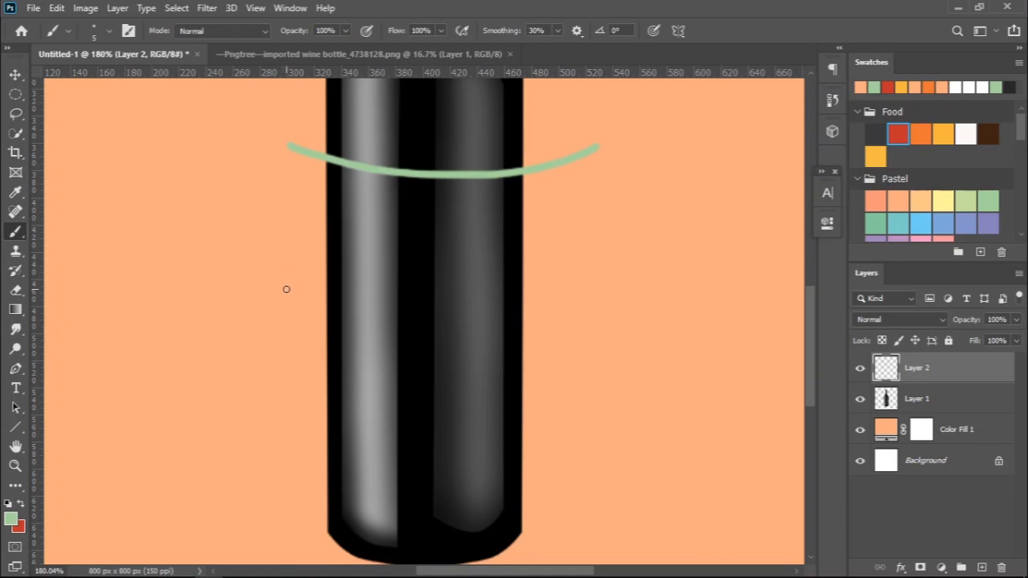
pyautogui.moveTo(296, 293)
pyautogui.mouseDown()
pyautogui.moveTo(386, 321)
pyautogui.moveTo(481, 323)
pyautogui.moveTo(591, 286)
pyautogui.mouseUp()
pyautogui.scroll(-1, 373, 372)
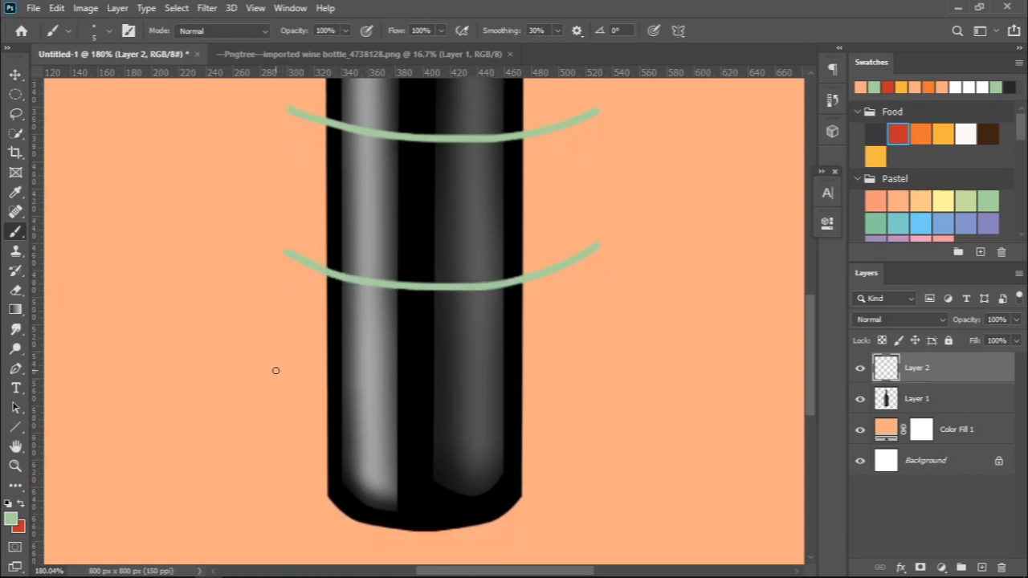
pyautogui.scroll(1, 275, 367)
pyautogui.moveTo(338, 417)
pyautogui.mouseDown()
pyautogui.moveTo(519, 422)
pyautogui.moveTo(611, 376)
pyautogui.mouseUp()
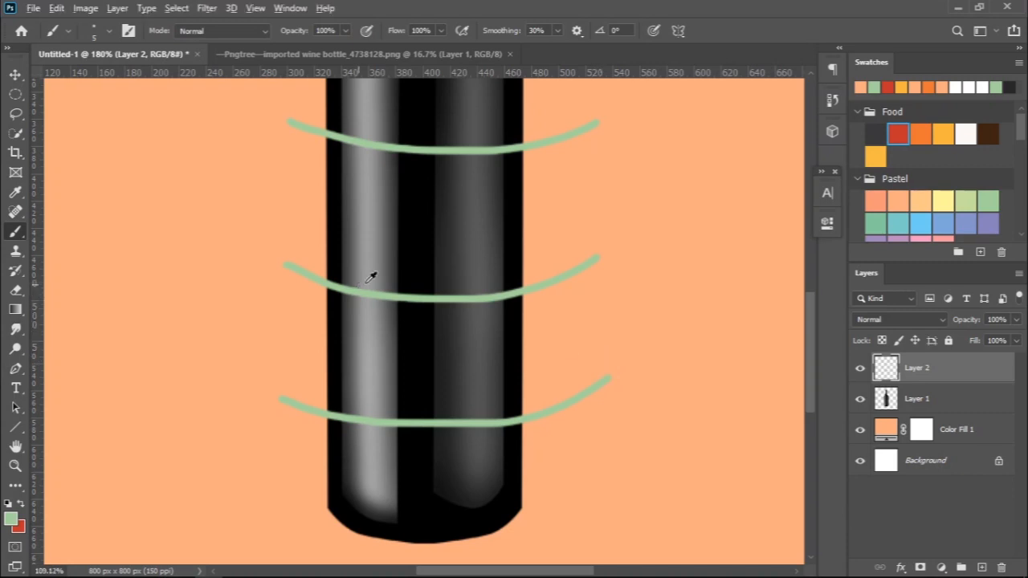
# Step: On Layer 1, start a Pen tool path that follows the topmost green guide line across the bottle's shoulder
pyautogui.scroll(-3, 386, 275)
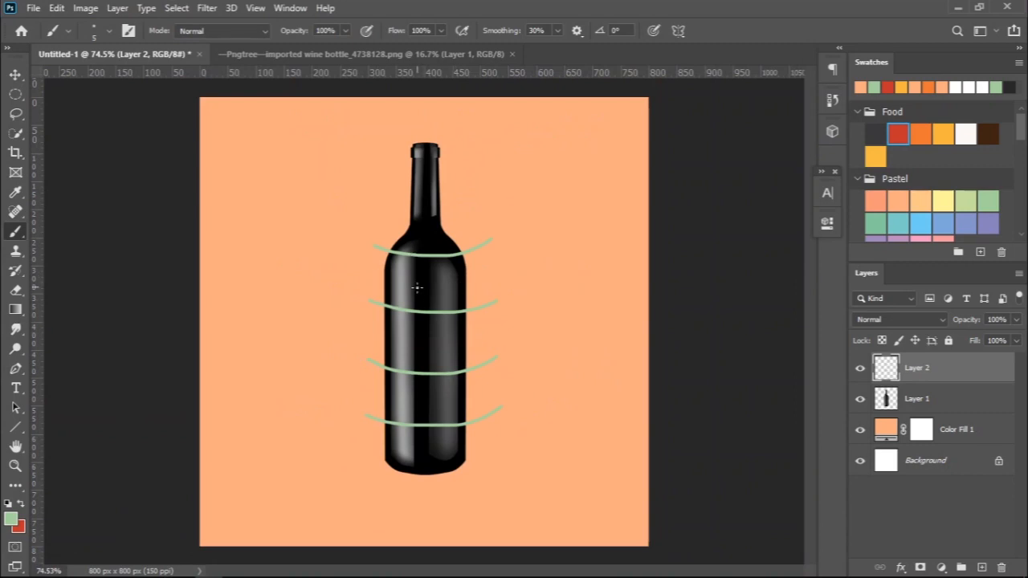
pyautogui.press('v')
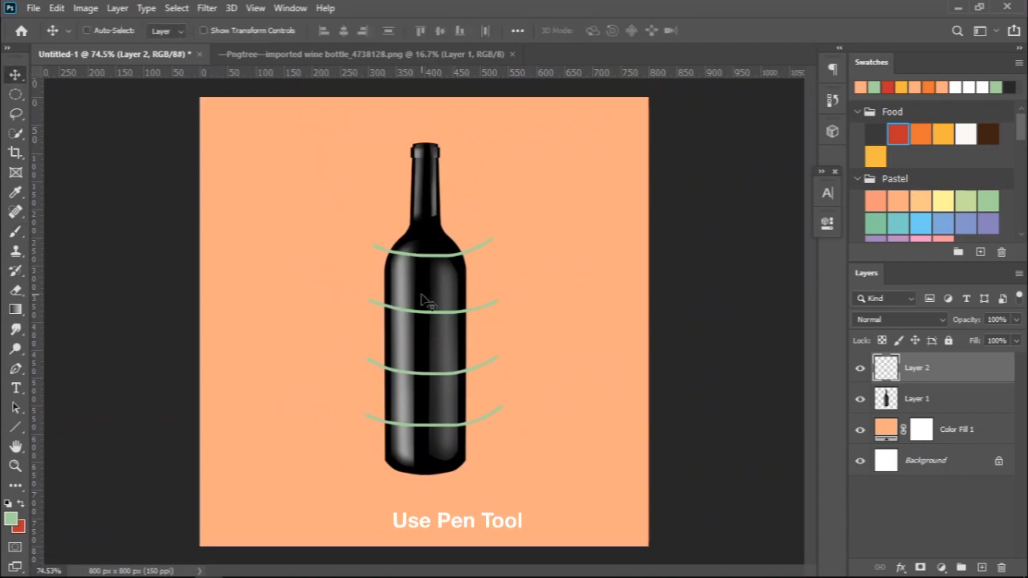
pyautogui.click(15, 369)
pyautogui.scroll(6, 426, 249)
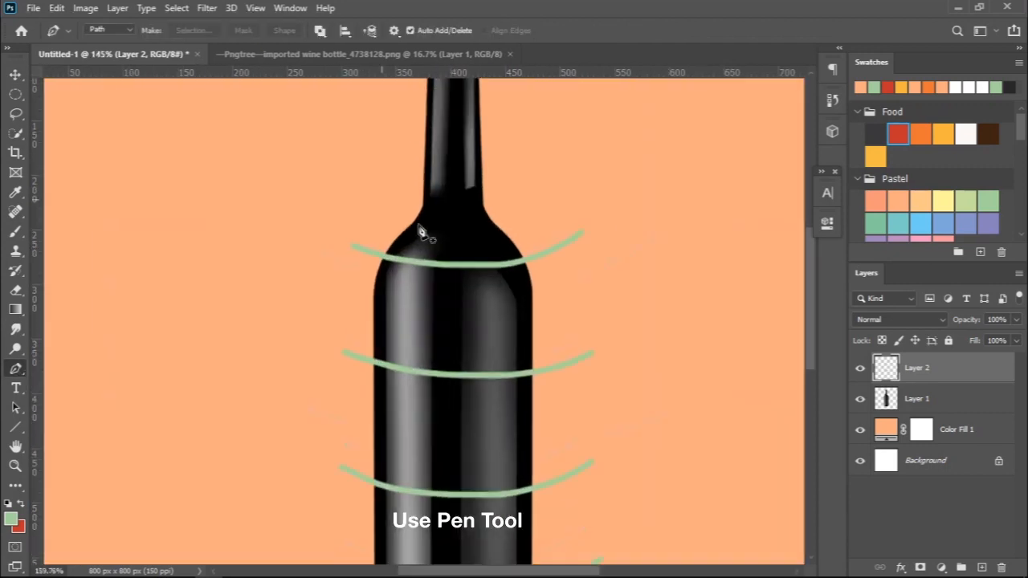
pyautogui.scroll(1, 351, 291)
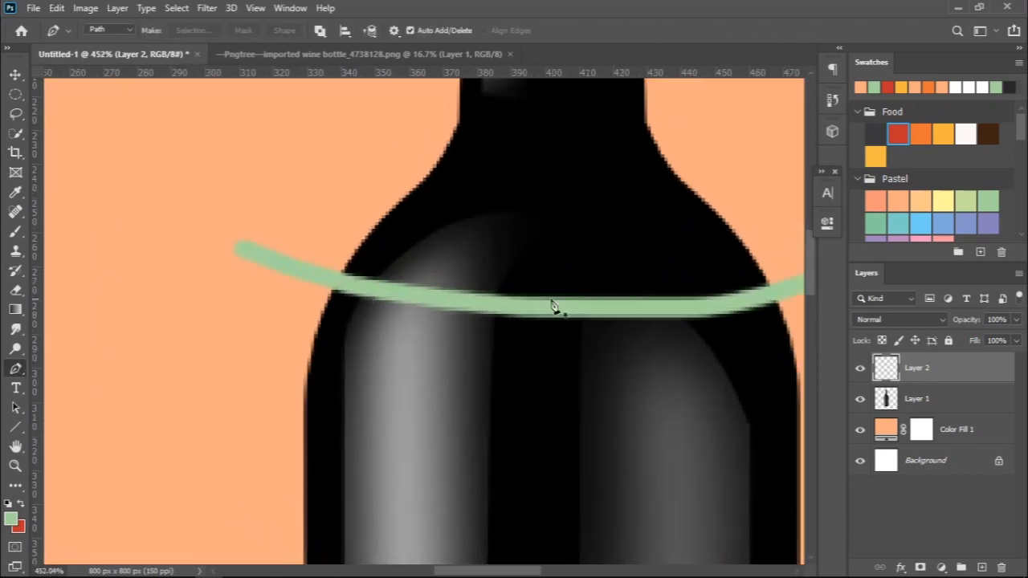
pyautogui.click(912, 406)
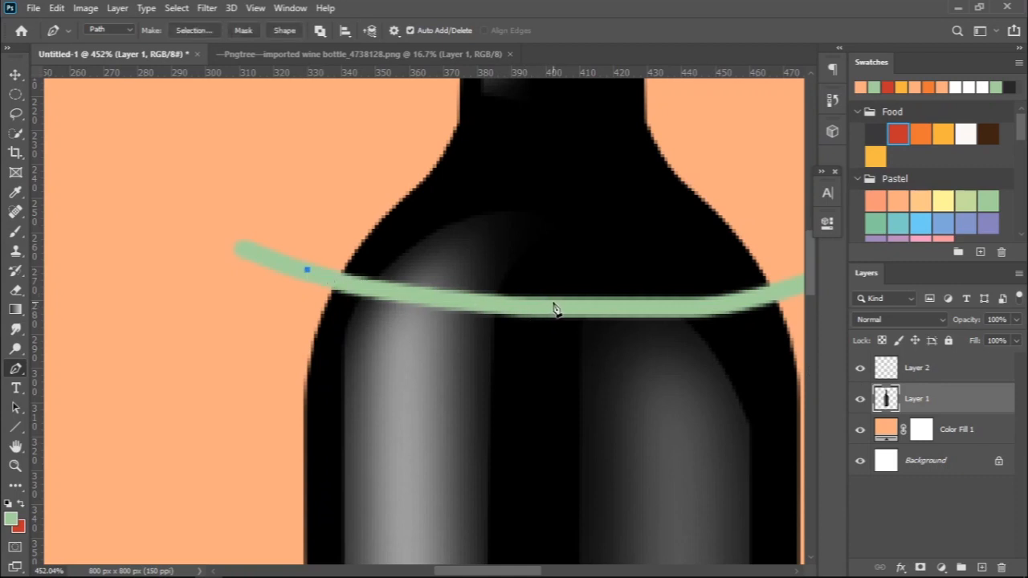
pyautogui.moveTo(558, 304); pyautogui.dragTo(677, 282)
pyautogui.hscroll(5, 603, 269)
pyautogui.scroll(-2, 644, 242)
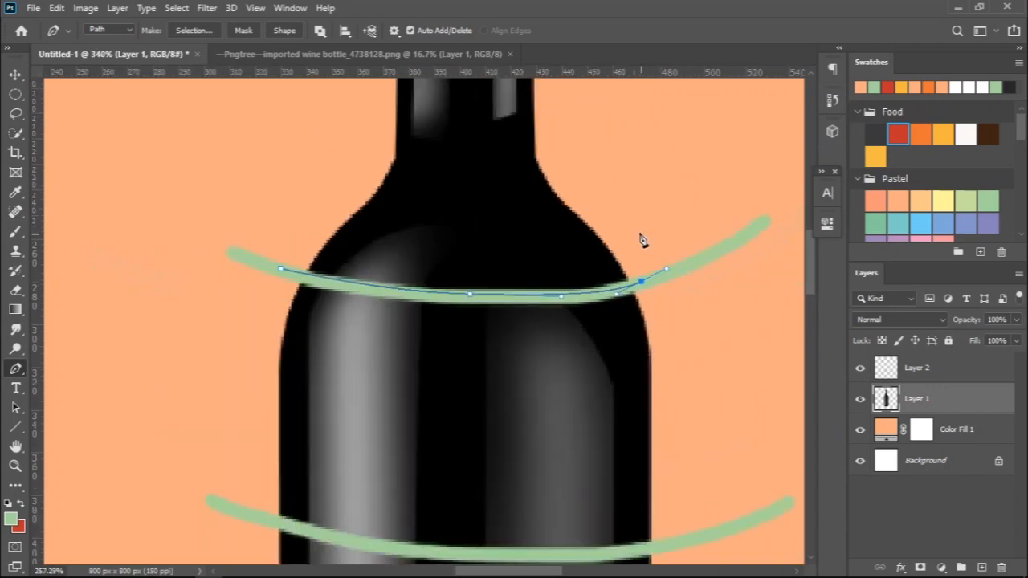
pyautogui.scroll(-2, 643, 242)
pyautogui.scroll(3, 647, 225)
# Step: Continue the path loosely around the outside of the bottle's neck and close it at its starting point
pyautogui.click(638, 117)
pyautogui.moveTo(500, 84); pyautogui.dragTo(473, 84)
pyautogui.click(330, 166)
pyautogui.click(318, 357)
pyautogui.click(349, 439)
pyautogui.click(370, 491)
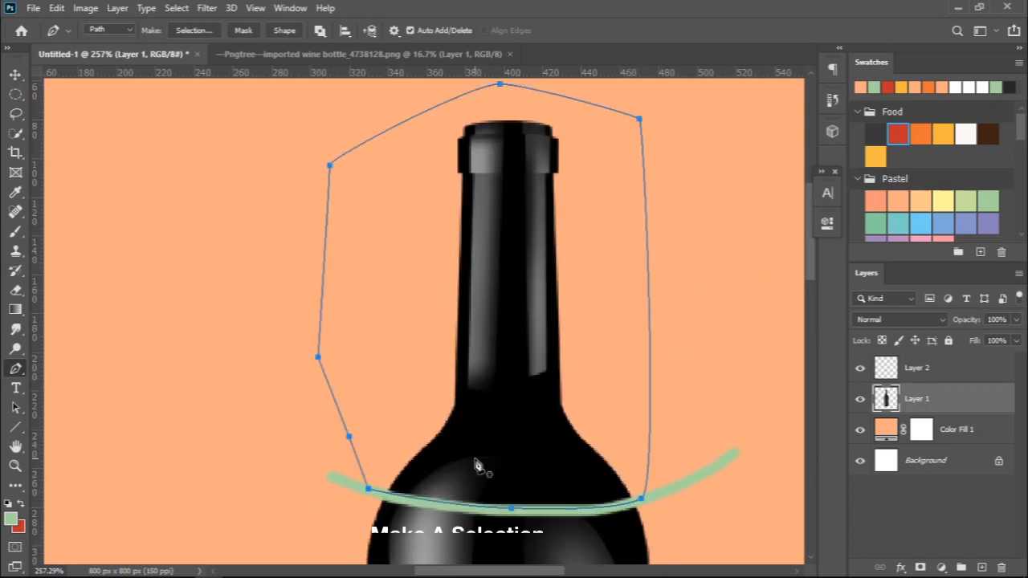
# Step: Turn the closed neck path into a new anti-aliased selection with a feather radius of 0 pixels
pyautogui.rightClick(472, 124)
pyautogui.click(547, 187)
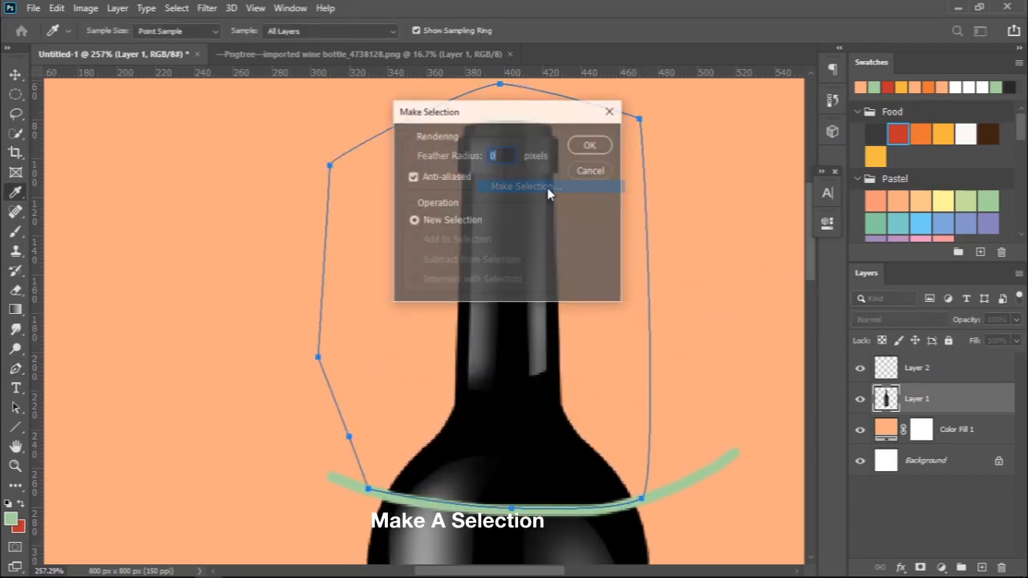
pyautogui.click(590, 145)
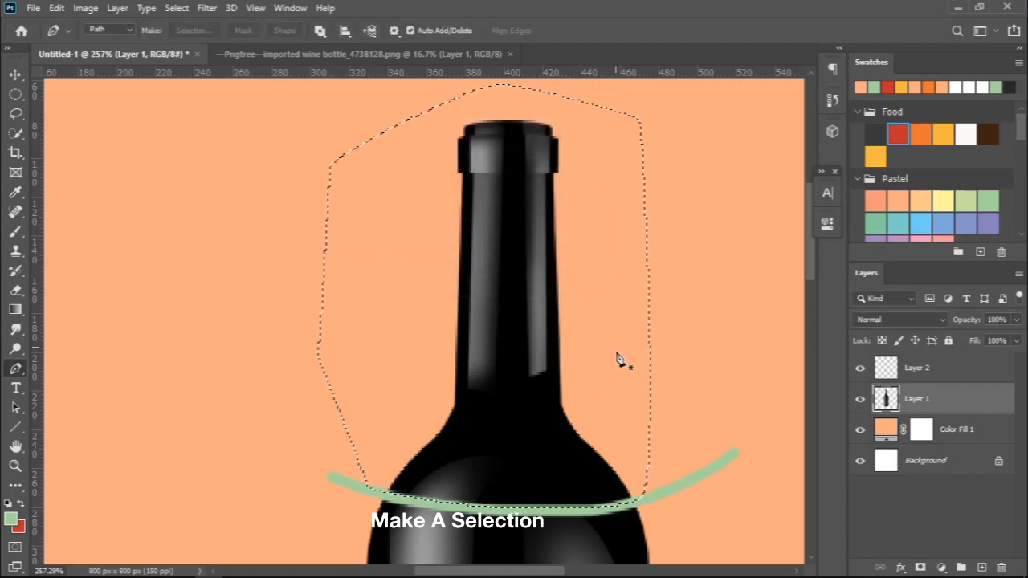
pyautogui.scroll(-1, 619, 368)
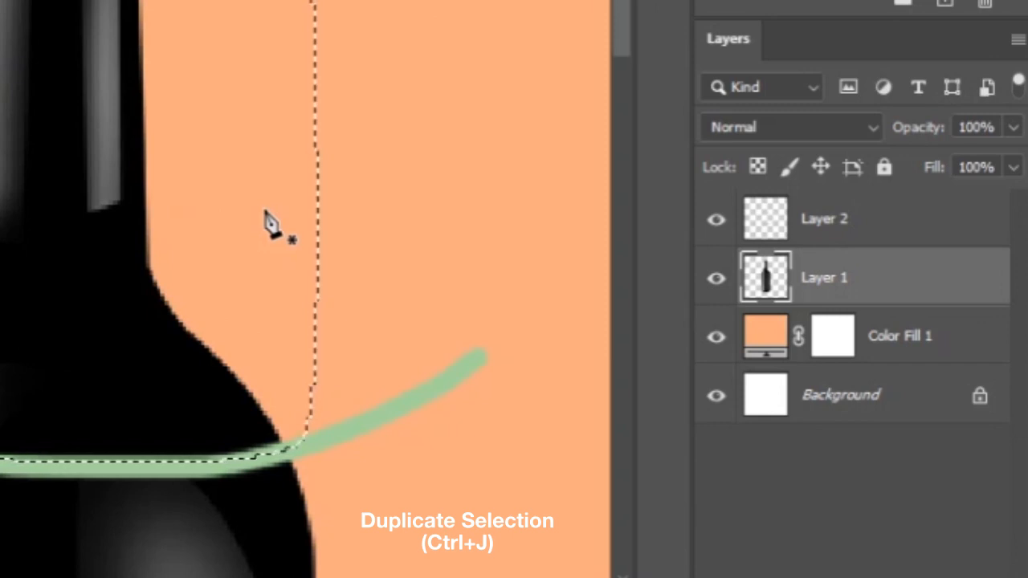
# Step: Copy the selected bottle neck to its own layer and rename that layer 1
pyautogui.hotkey('ctrl', 'j')
pyautogui.doubleClick(837, 285)
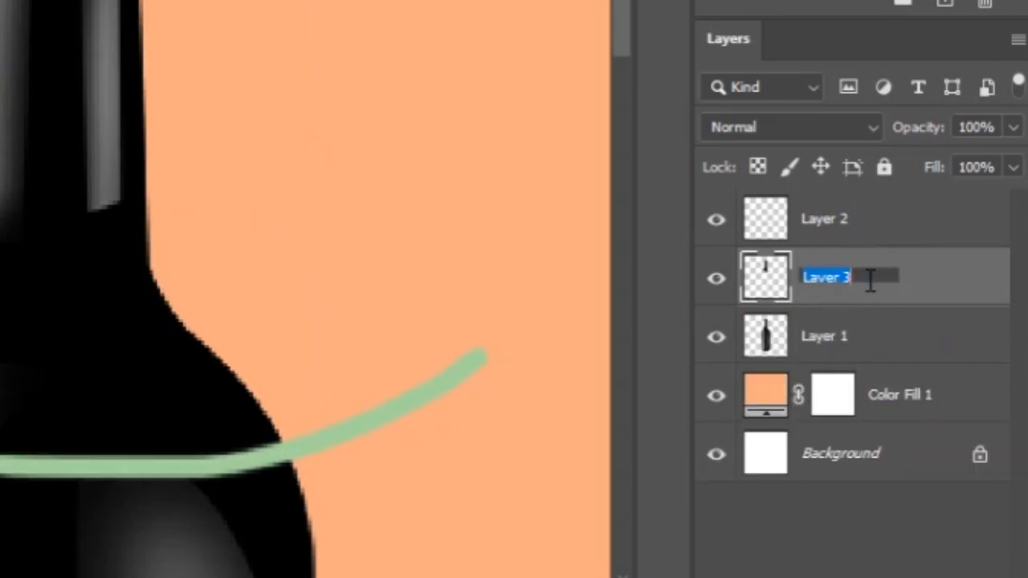
pyautogui.write('1')
pyautogui.press('Return')
# Step: On Layer 1, trace the second green guide line across the bottle with a curved Pen tool path
pyautogui.click(880, 341)
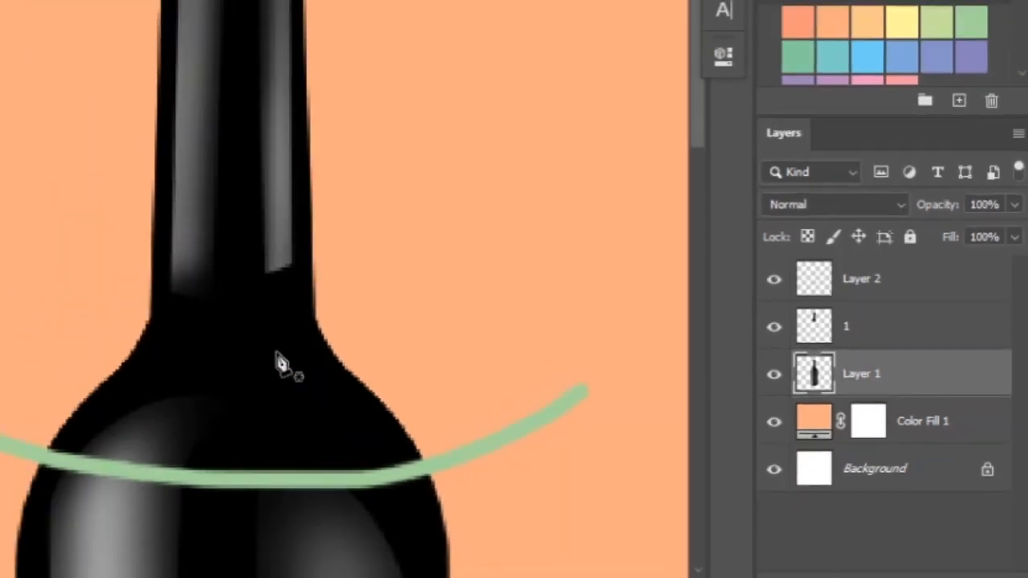
pyautogui.scroll(-8, 109, 323)
pyautogui.moveTo(507, 347); pyautogui.dragTo(475, 331)
pyautogui.scroll(2, 363, 345)
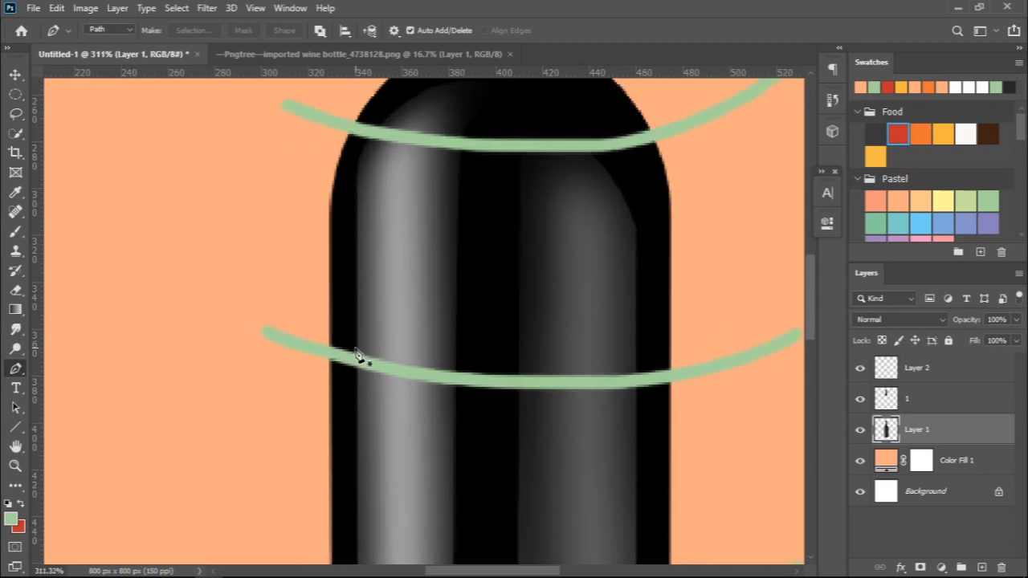
pyautogui.click(305, 347)
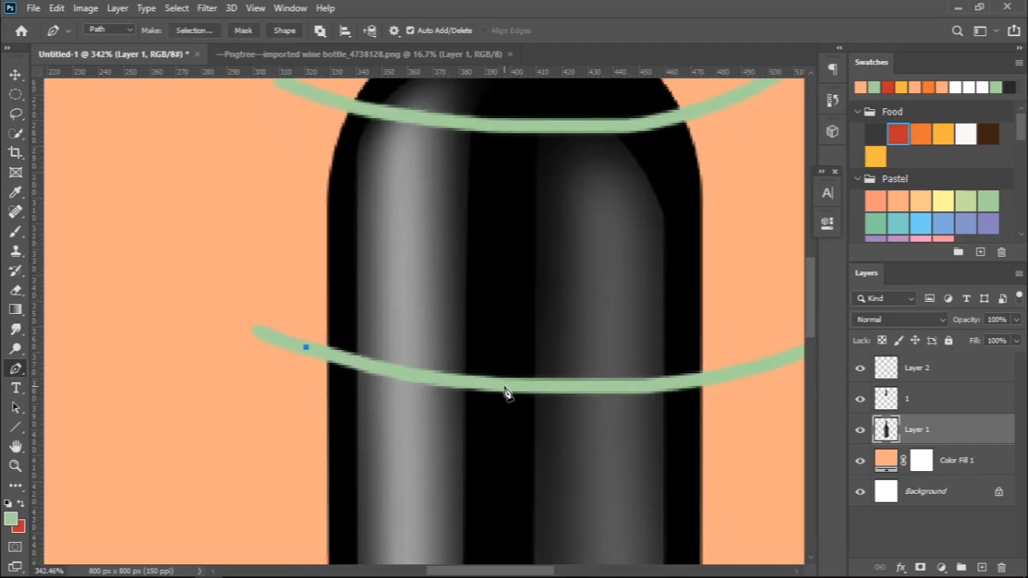
pyautogui.moveTo(512, 387); pyautogui.dragTo(593, 388)
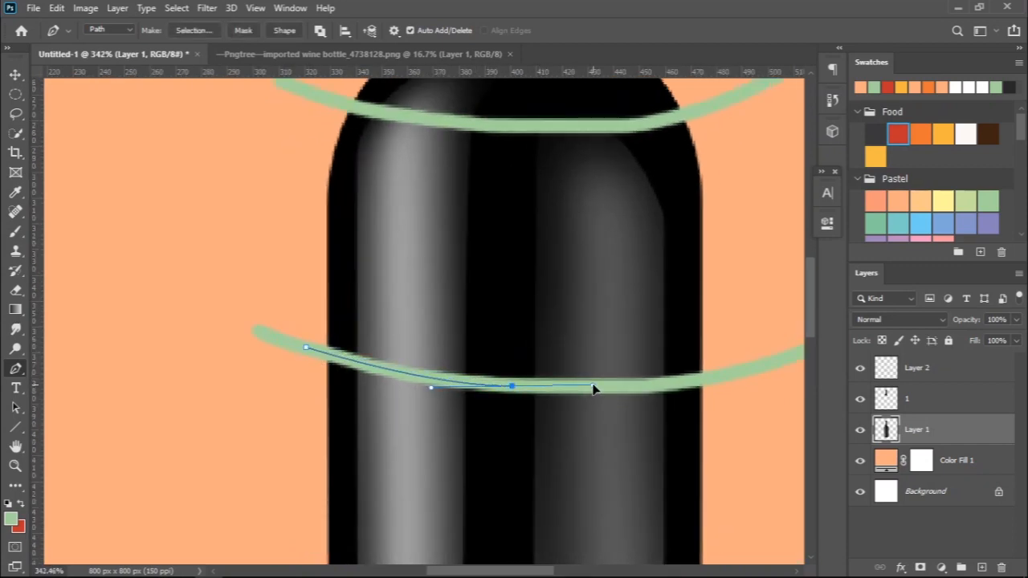
pyautogui.moveTo(725, 376); pyautogui.dragTo(752, 365)
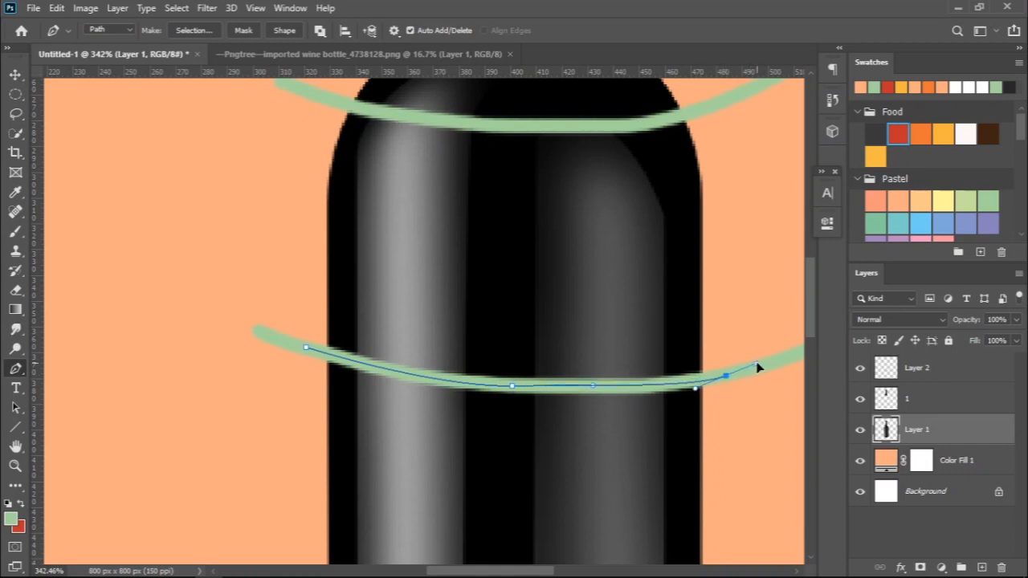
# Step: Extend the path up beside the bottle and back along the topmost guide line, closing it around the second bottle section
pyautogui.click(731, 118)
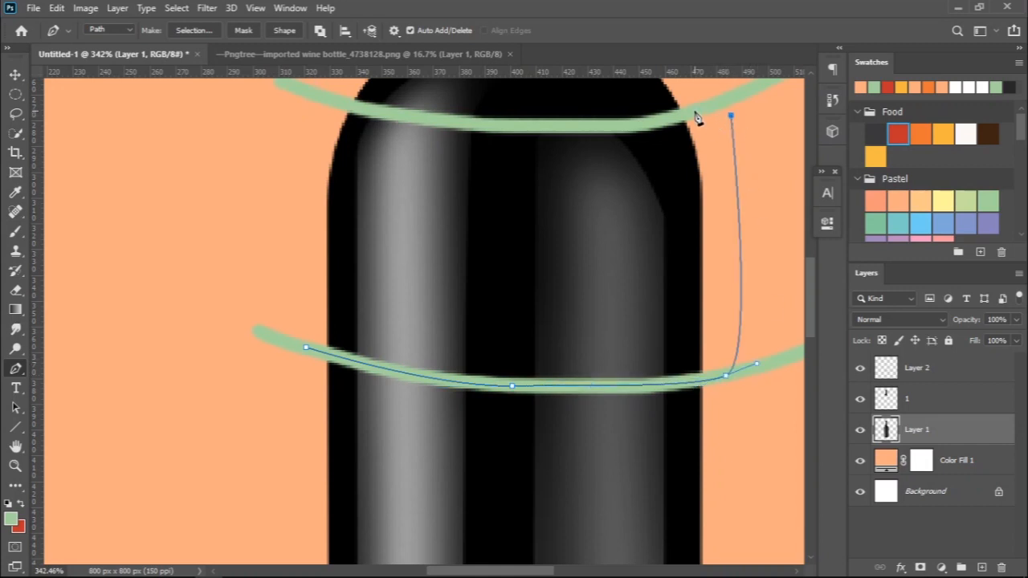
pyautogui.moveTo(506, 127); pyautogui.dragTo(354, 122)
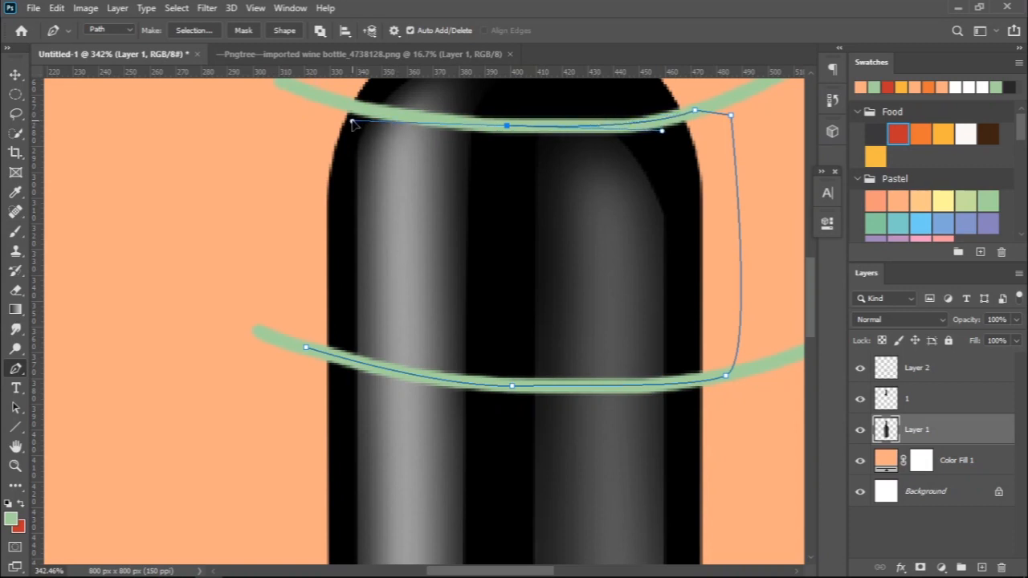
pyautogui.click(315, 93)
pyautogui.click(306, 347)
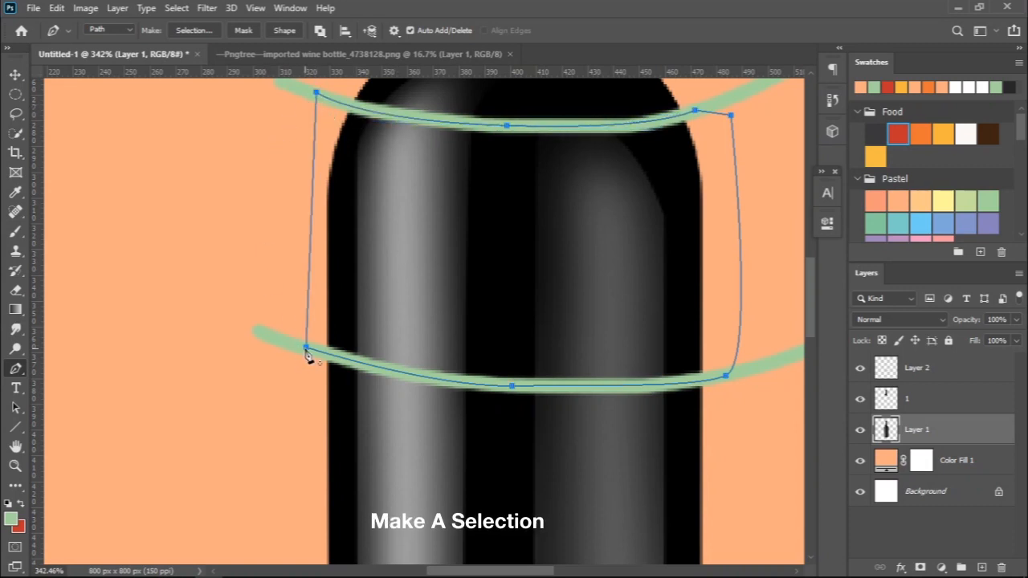
# Step: Turn the second section's closed path into an anti-aliased selection with 0 pixels feather and copy it to its own layer named 2
pyautogui.rightClick(666, 376)
pyautogui.click(708, 97)
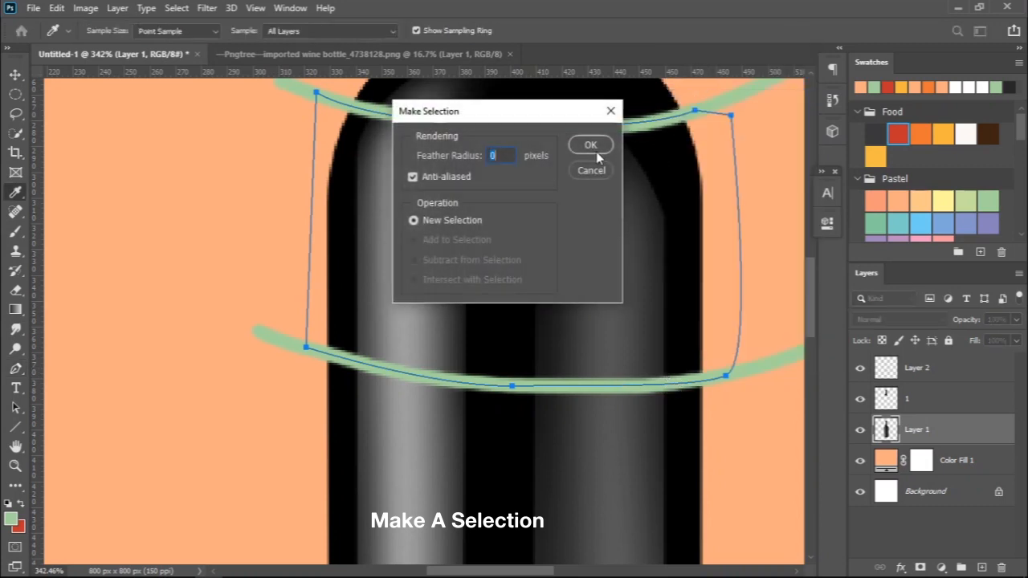
pyautogui.click(592, 209)
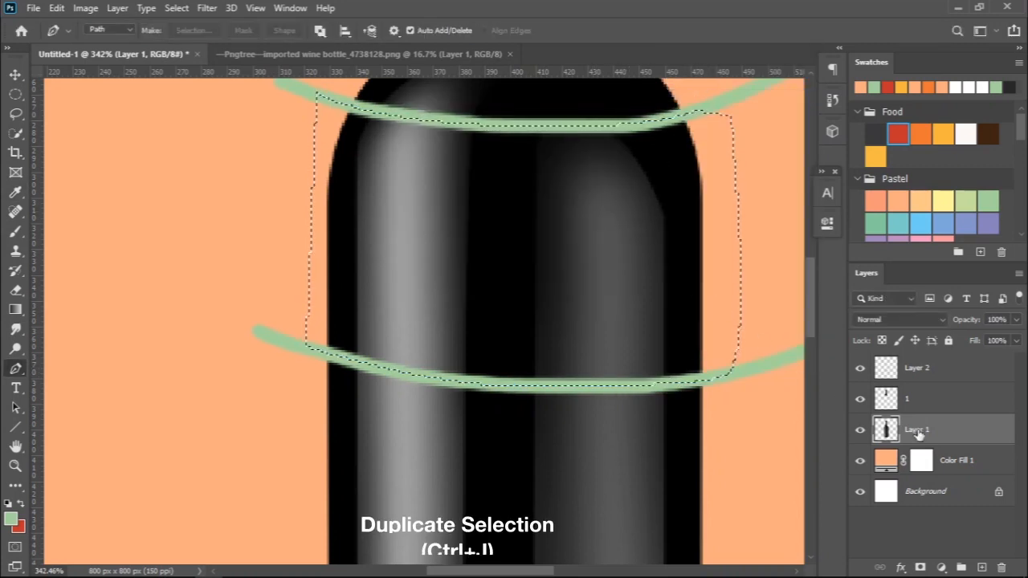
pyautogui.hotkey('ctrl', 'j')
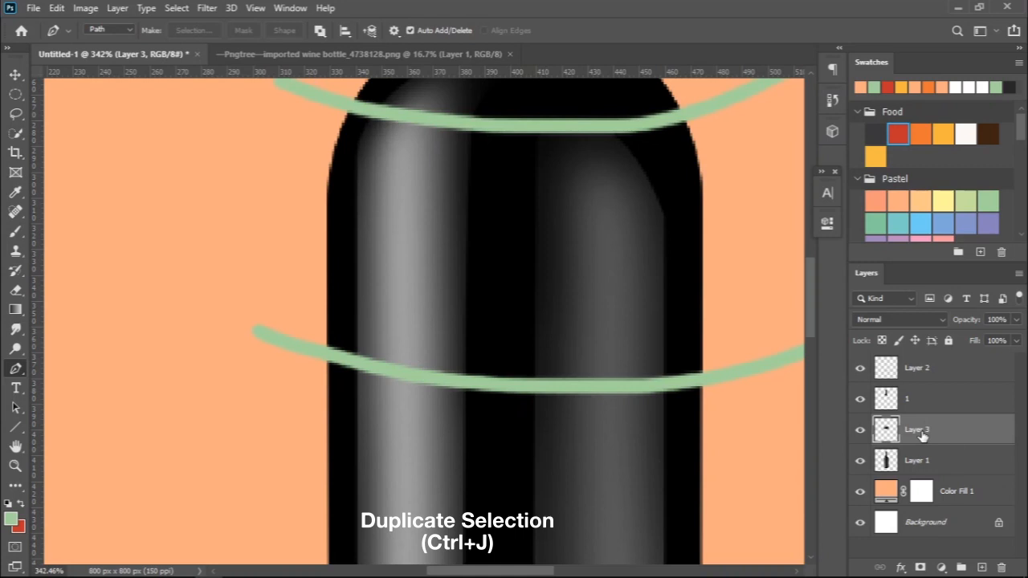
pyautogui.doubleClick(918, 430)
# Step: On Layer 1, draw a closed, curved Pen tool path around the third bottle section, following the second and third green guide lines
pyautogui.click(940, 456)
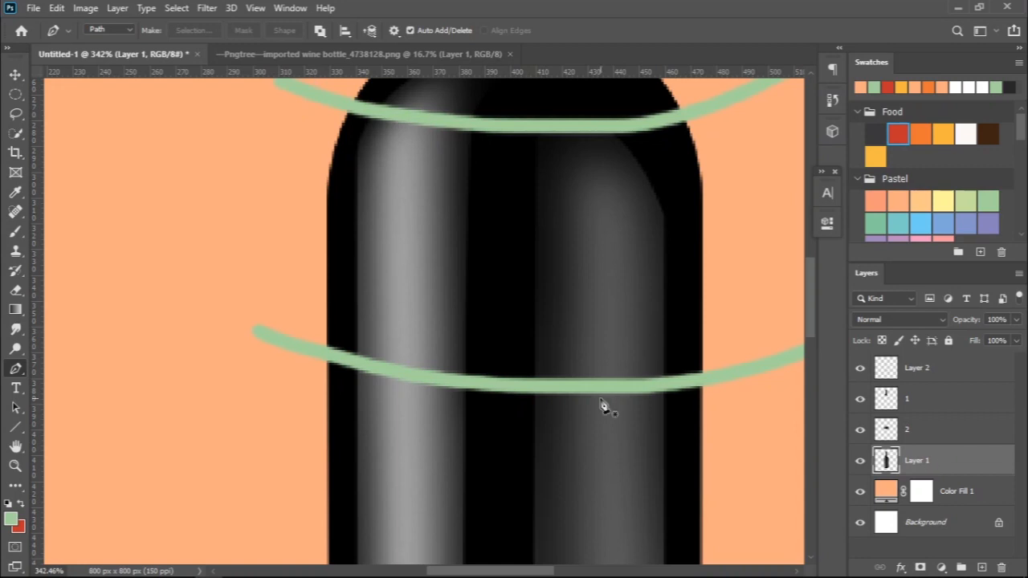
pyautogui.scroll(-5, 603, 408)
pyautogui.click(299, 384)
pyautogui.moveTo(506, 425); pyautogui.dragTo(651, 431)
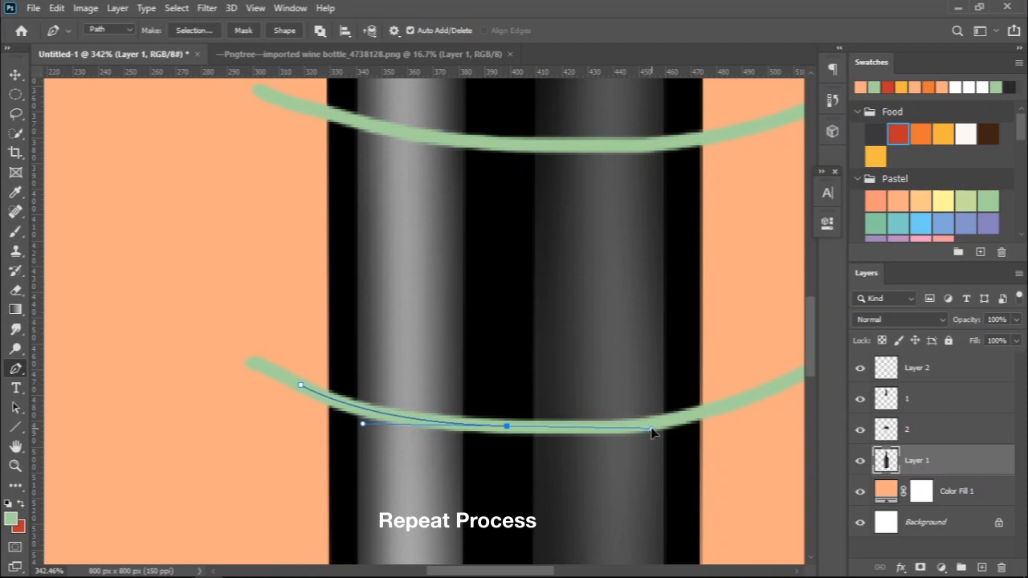
pyautogui.moveTo(716, 406); pyautogui.dragTo(732, 393)
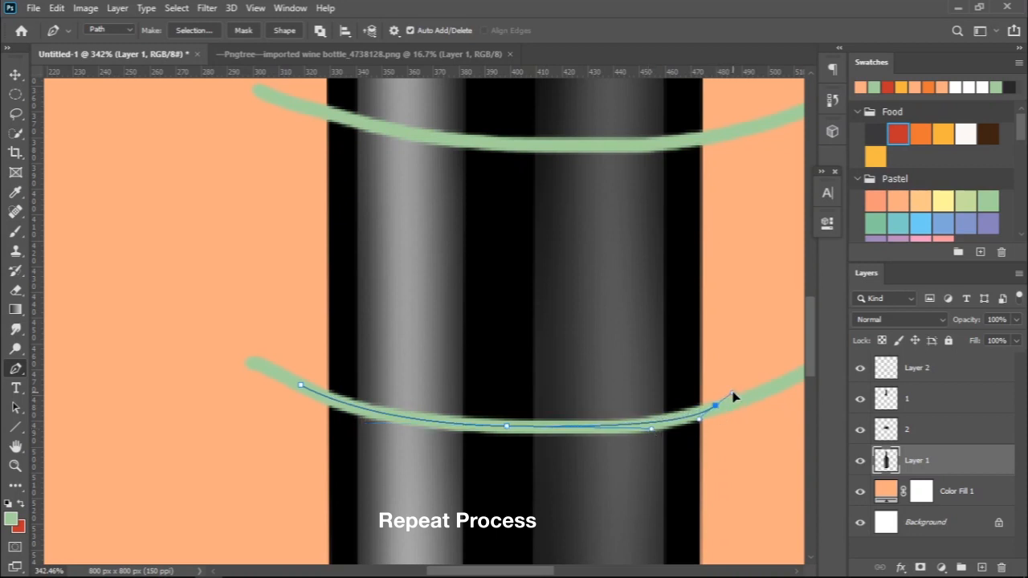
pyautogui.click(715, 136)
pyautogui.moveTo(508, 142); pyautogui.dragTo(371, 133)
pyautogui.click(300, 104)
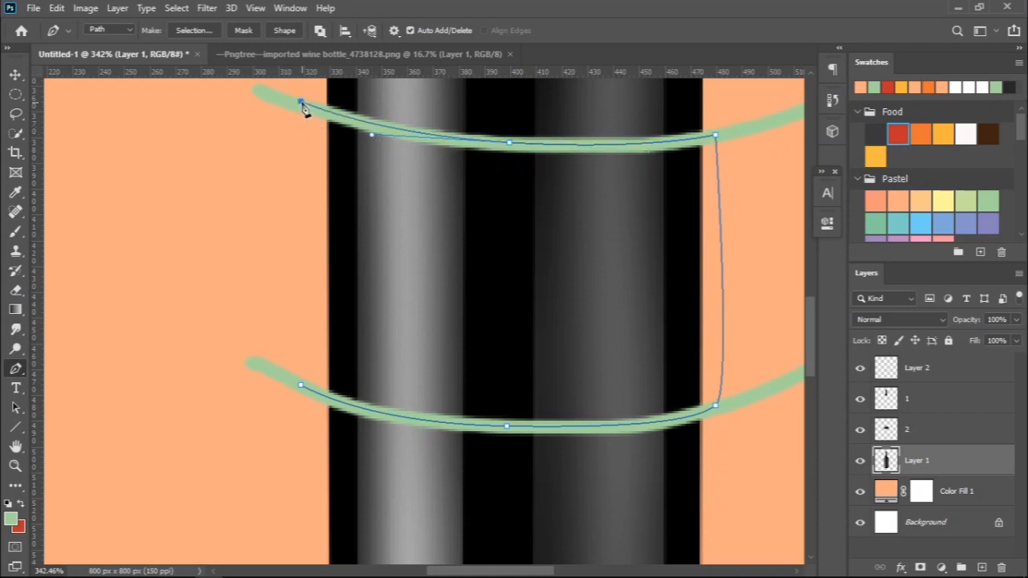
pyautogui.click(301, 385)
# Step: Make a selection from the third section's path and copy it to its own layer named 3
pyautogui.rightClick(486, 341)
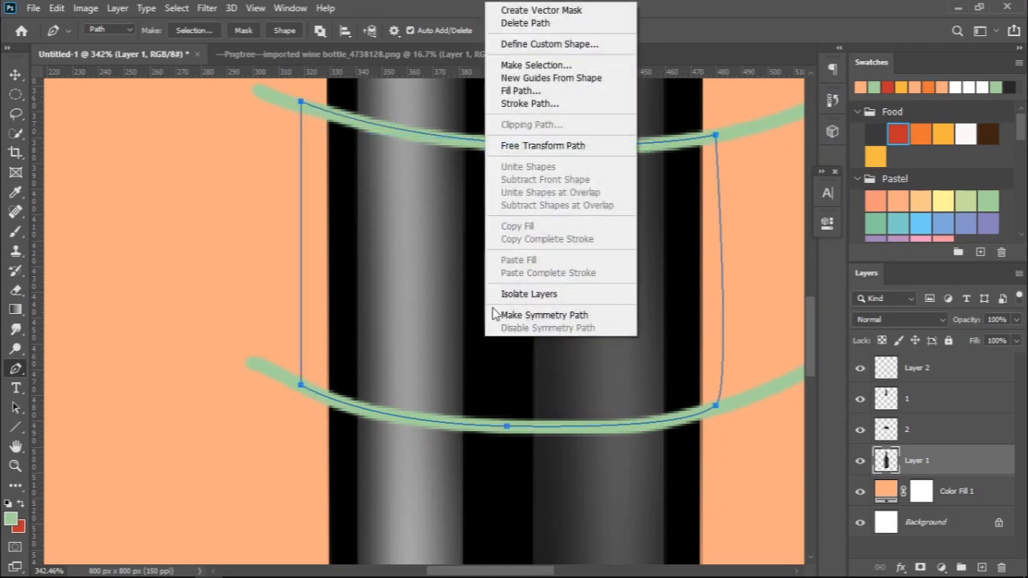
pyautogui.click(562, 65)
pyautogui.click(590, 145)
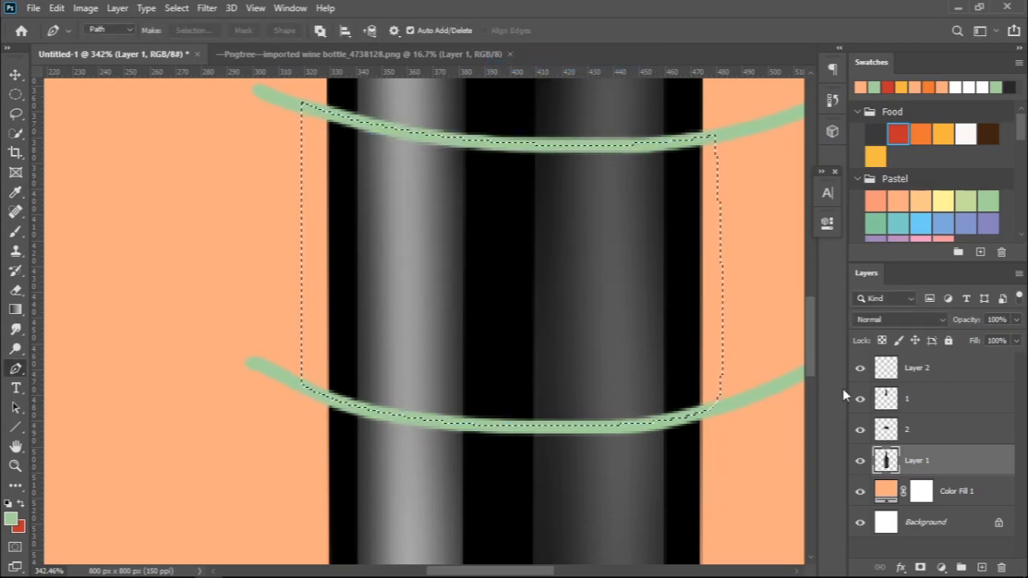
pyautogui.hotkey('ctrl', 'j')
pyautogui.doubleClick(918, 460)
pyautogui.write('3')
pyautogui.press('Return')
# Step: Draw a closed, curved Pen tool path around the fourth bottle section, following the third and fourth green guide lines
pyautogui.scroll(-8, 574, 412)
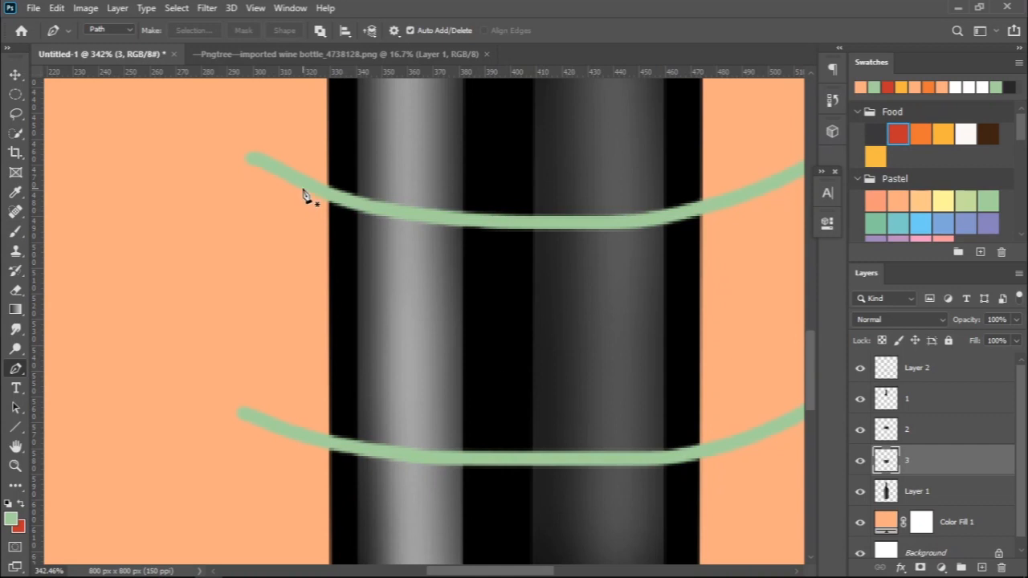
pyautogui.click(303, 438)
pyautogui.moveTo(510, 462); pyautogui.dragTo(586, 463)
pyautogui.moveTo(728, 446); pyautogui.dragTo(738, 439)
pyautogui.click(727, 201)
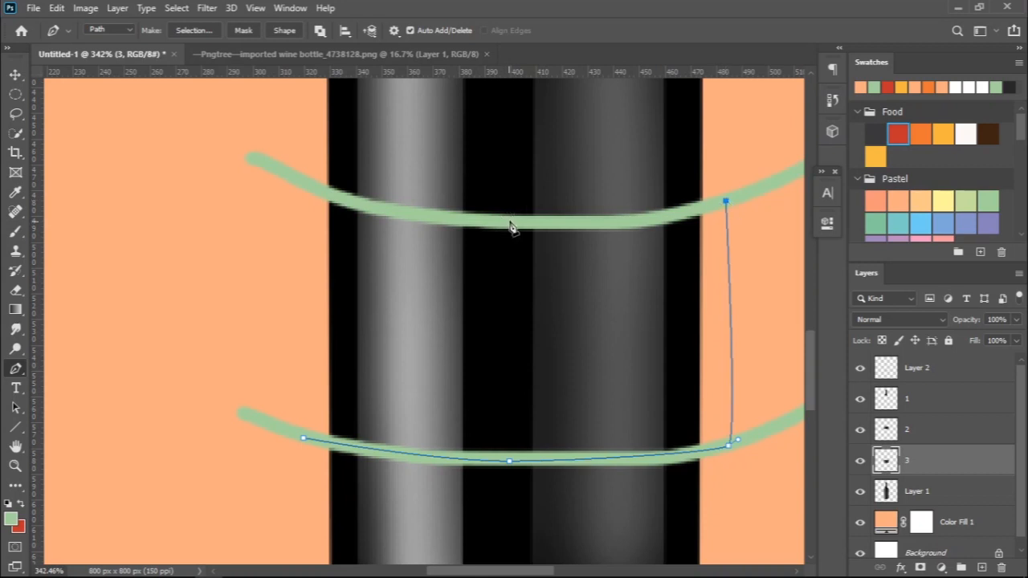
pyautogui.moveTo(510, 224); pyautogui.dragTo(394, 216)
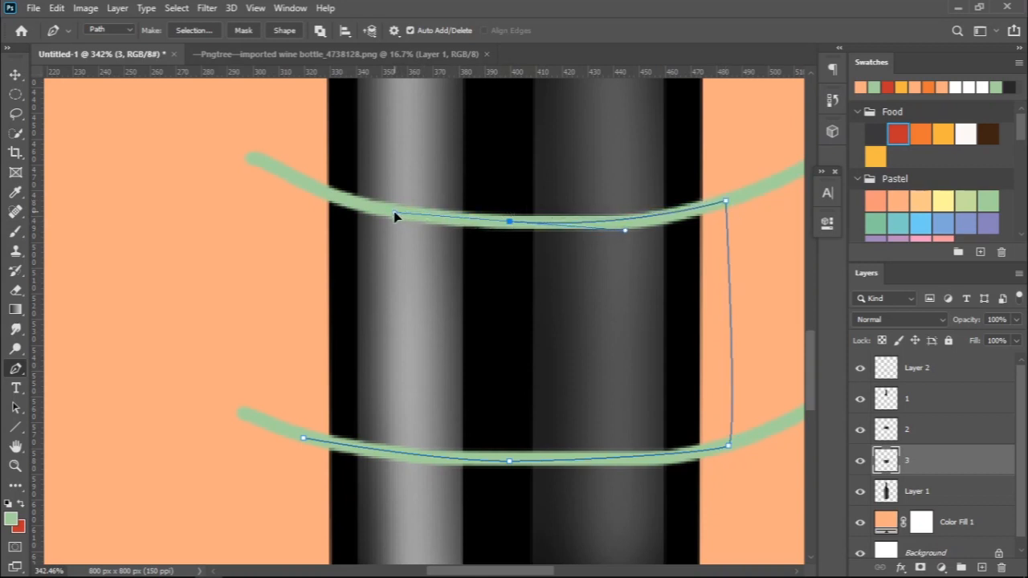
pyautogui.moveTo(294, 177); pyautogui.dragTo(266, 155)
pyautogui.click(303, 437)
# Step: Make a selection from the fourth section's path and copy that part of Layer 1 to its own layer
pyautogui.rightClick(489, 395)
pyautogui.click(551, 130)
pyautogui.click(584, 145)
pyautogui.scroll(-2, 587, 152)
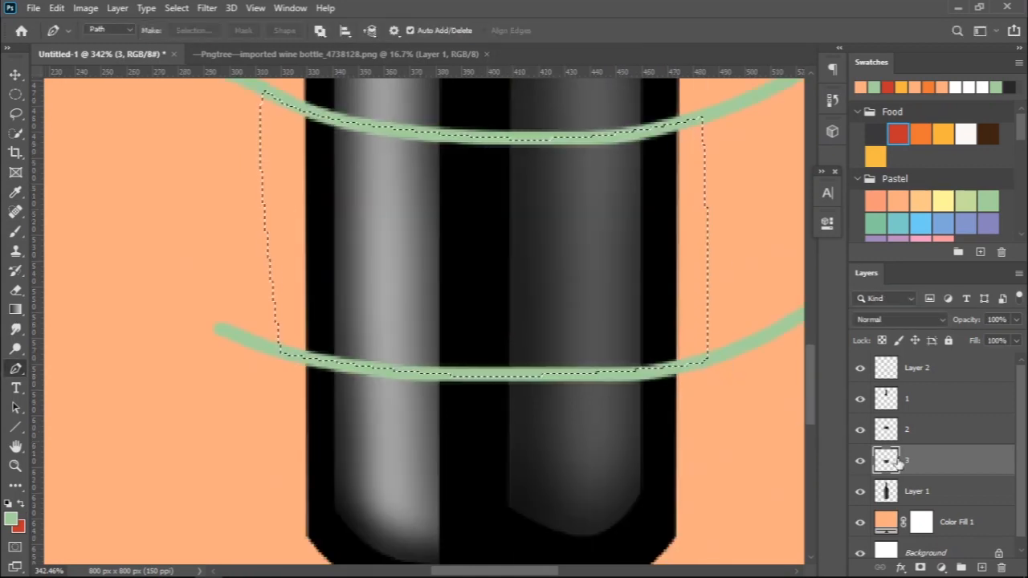
pyautogui.click(916, 491)
pyautogui.hotkey('ctrl', 'j')
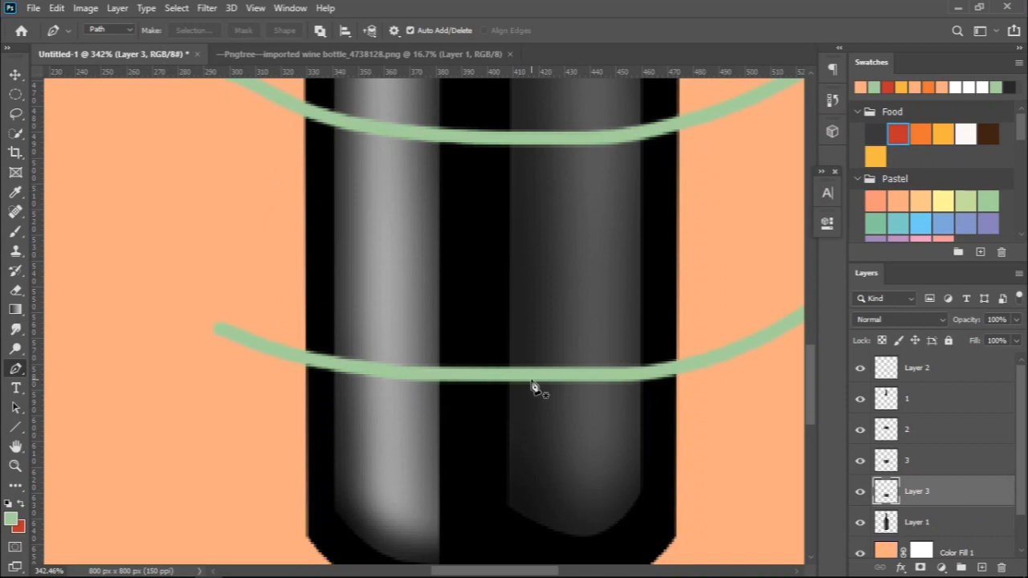
# Step: On Layer 1, draw a Pen tool path along the lowest guide line and around the bottle's base, closing it at its starting point
pyautogui.scroll(-3, 551, 305)
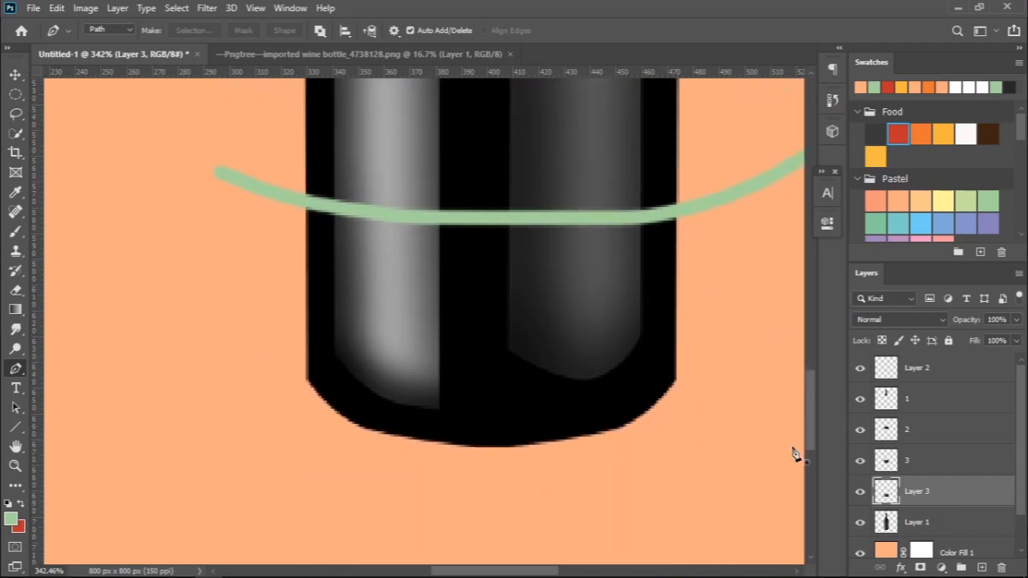
pyautogui.click(923, 527)
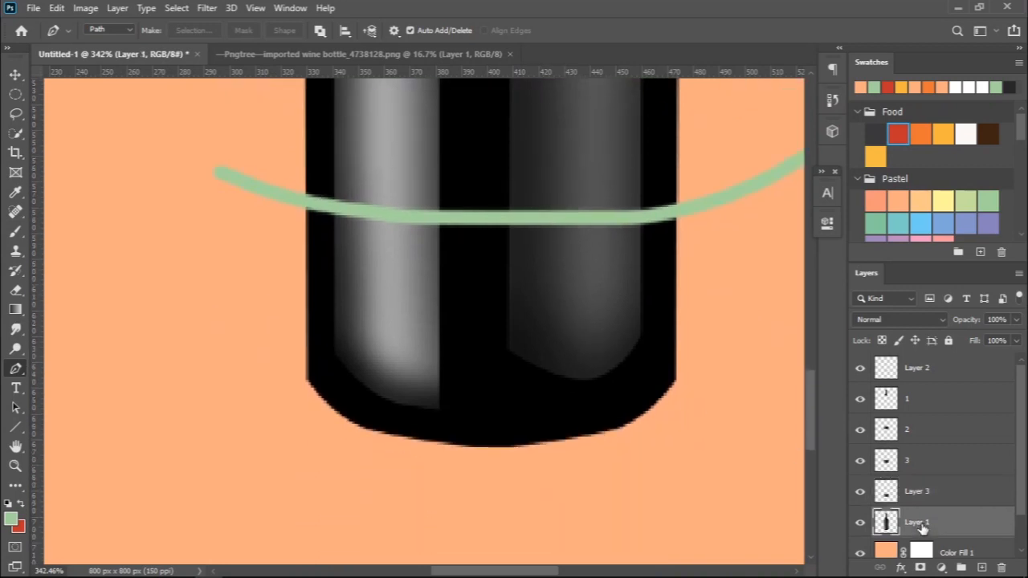
pyautogui.click(283, 195)
pyautogui.moveTo(496, 216); pyautogui.dragTo(606, 218)
pyautogui.moveTo(690, 205); pyautogui.dragTo(717, 193)
pyautogui.click(731, 461)
pyautogui.click(347, 491)
pyautogui.moveTo(262, 403); pyautogui.dragTo(251, 362)
pyautogui.click(283, 195)
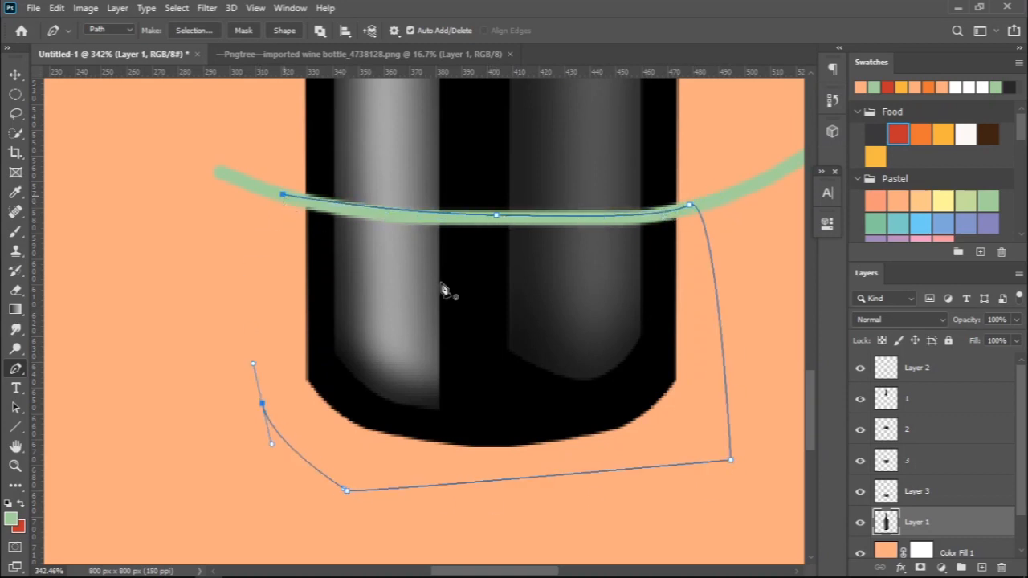
# Step: Make a selection from the path around the bottle's base and copy the base to its own layer
pyautogui.rightClick(443, 282)
pyautogui.click(492, 306)
pyautogui.click(592, 143)
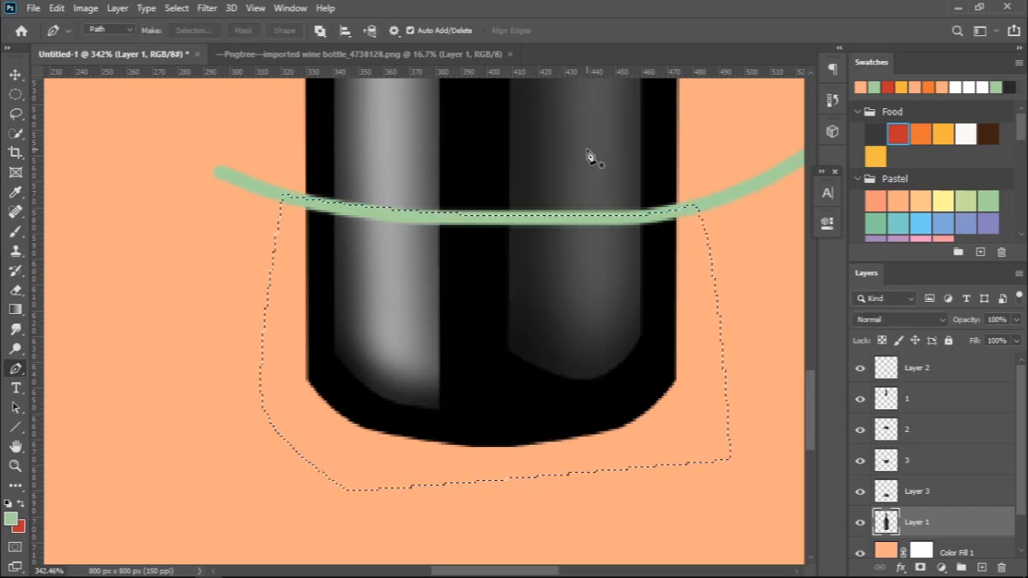
pyautogui.hotkey('ctrl', 'j')
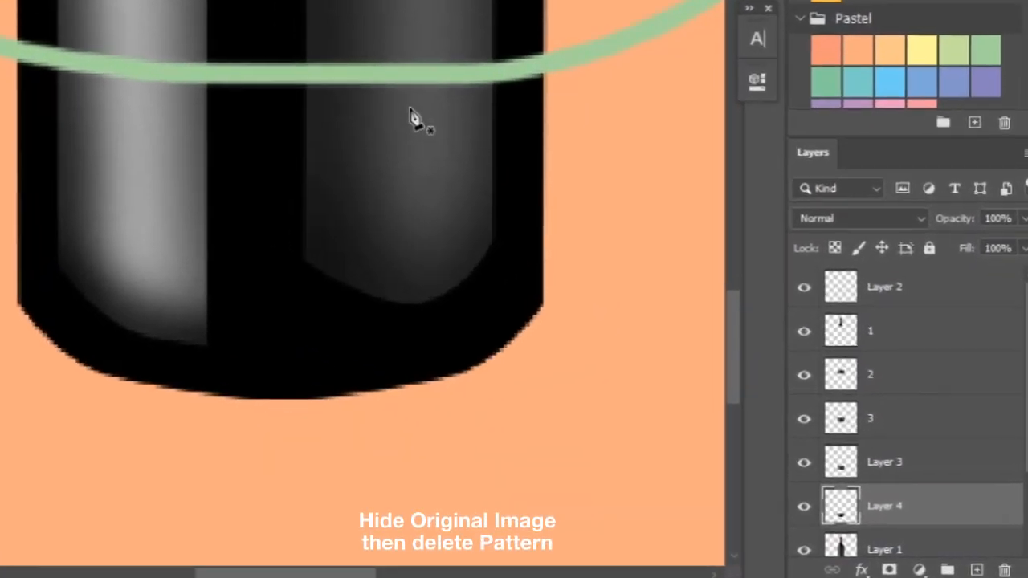
# Step: Hide Layer 1 with the original bottle and delete Layer 2 with the green guide lines
pyautogui.scroll(-6, 410, 108)
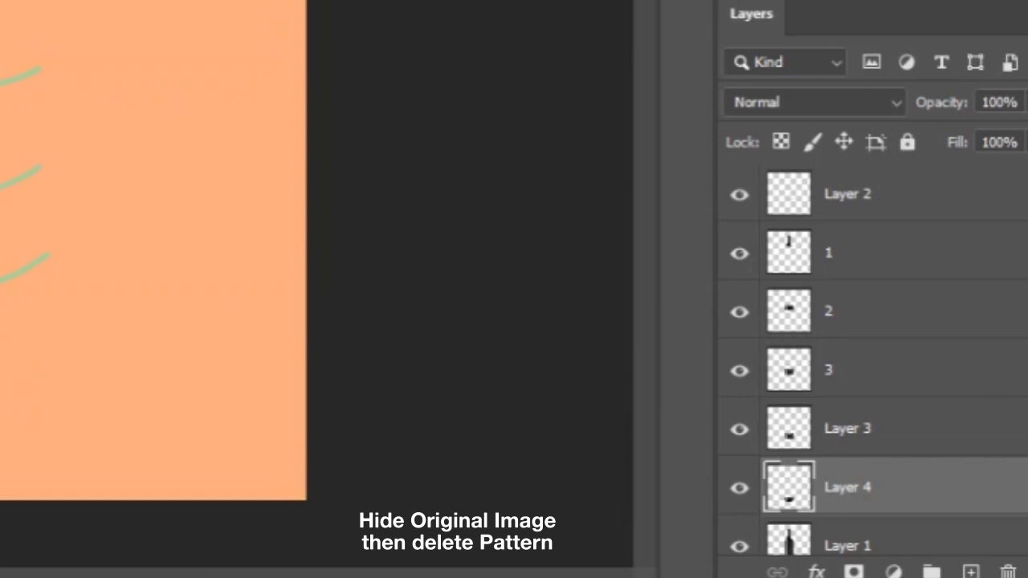
pyautogui.scroll(3, 219, 285)
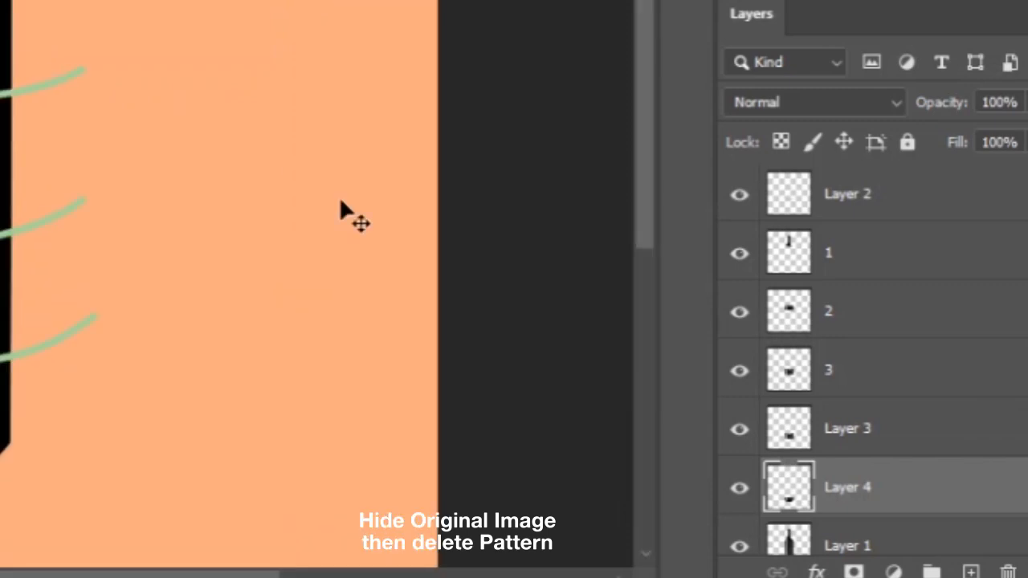
pyautogui.click(743, 547)
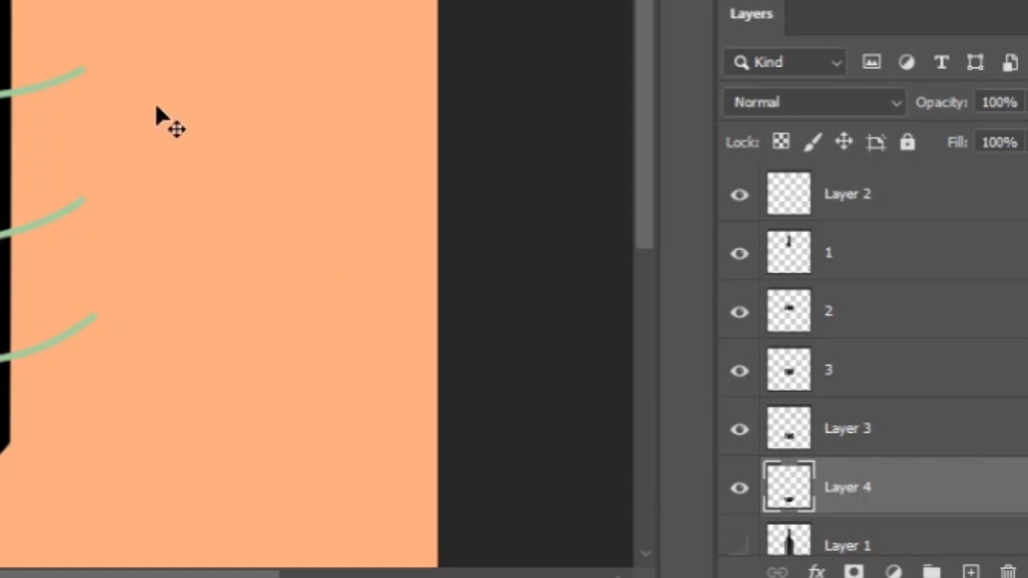
pyautogui.hscroll(2, 155, 107)
pyautogui.scroll(-1, 40, 79)
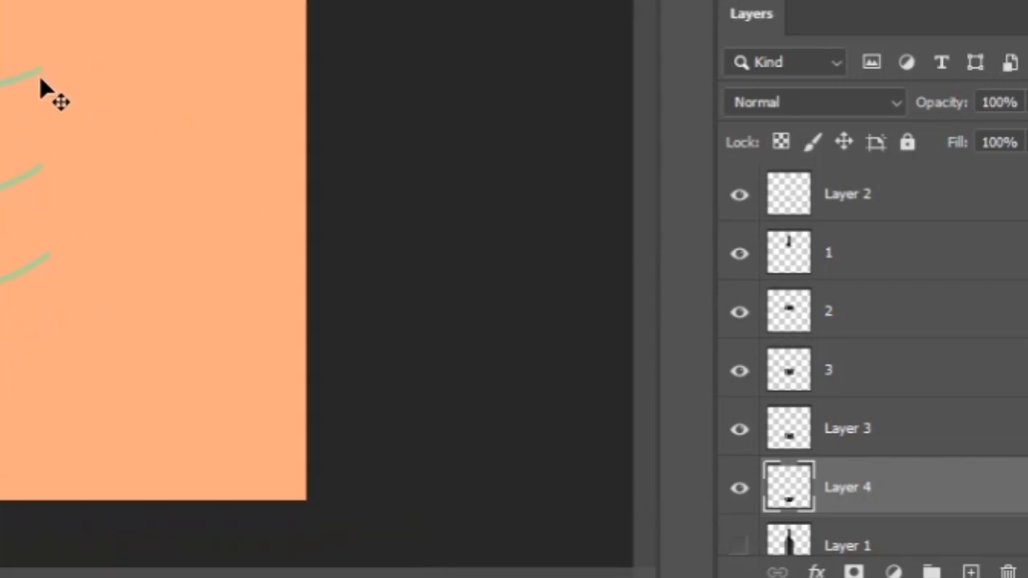
pyautogui.click(855, 194)
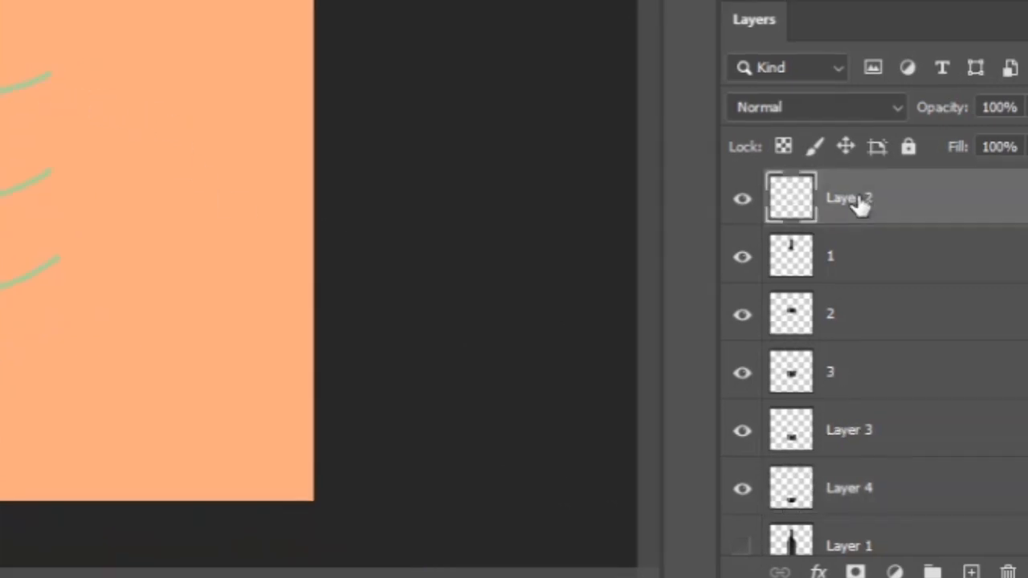
pyautogui.press('Delete')
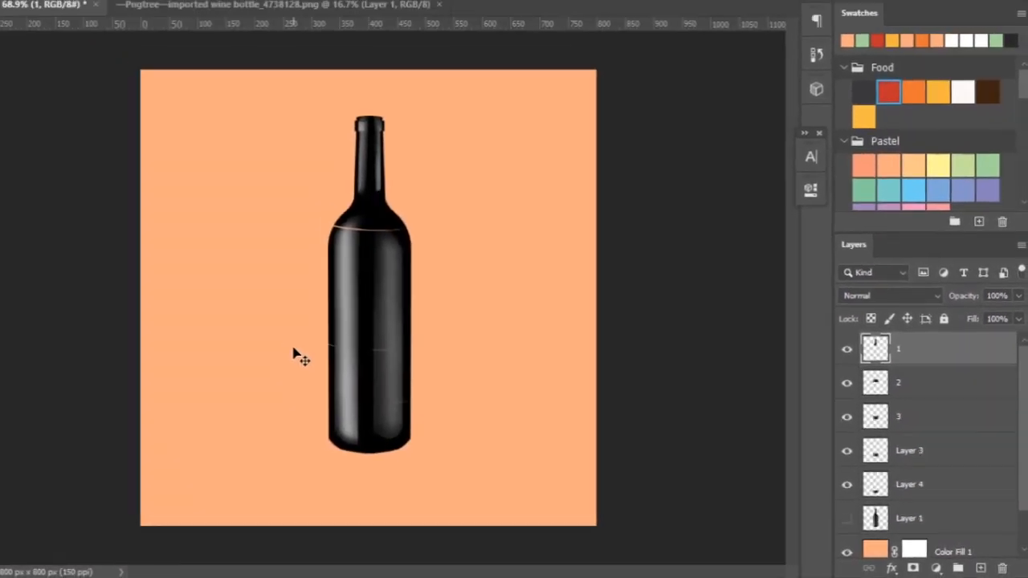
# Step: Move the bottle slices slightly apart vertically so that a narrow, even gap separates each pair of neighbouring slices
pyautogui.scroll(2, 157, 310)
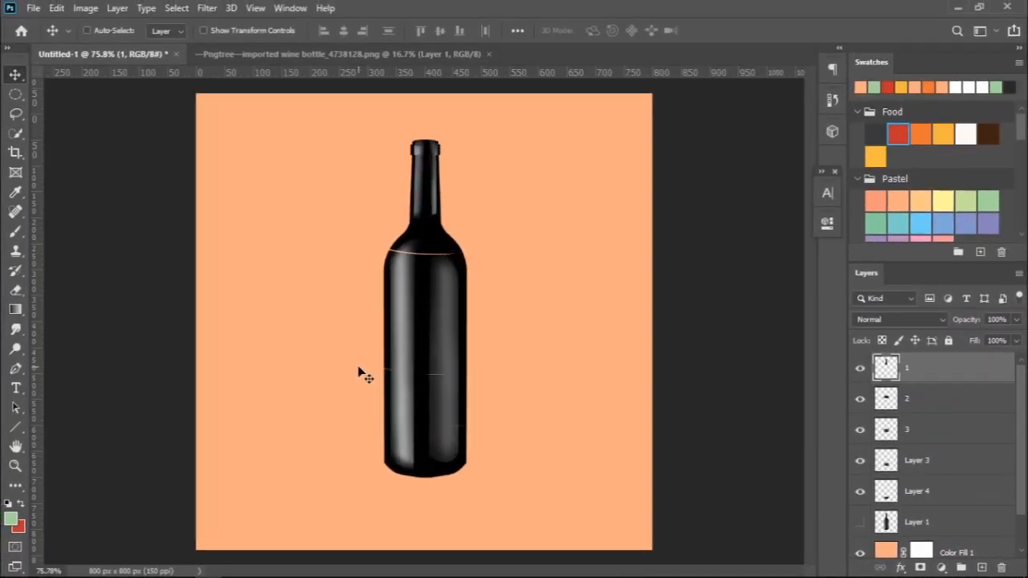
pyautogui.moveTo(440, 211); pyautogui.dragTo(444, 199)
pyautogui.moveTo(437, 266); pyautogui.dragTo(434, 270)
pyautogui.moveTo(454, 345); pyautogui.dragTo(454, 341)
pyautogui.moveTo(439, 464); pyautogui.dragTo(438, 479)
pyautogui.moveTo(429, 414); pyautogui.dragTo(428, 411)
pyautogui.moveTo(457, 340); pyautogui.dragTo(449, 328)
pyautogui.click(447, 280)
pyautogui.moveTo(444, 274); pyautogui.dragTo(448, 273)
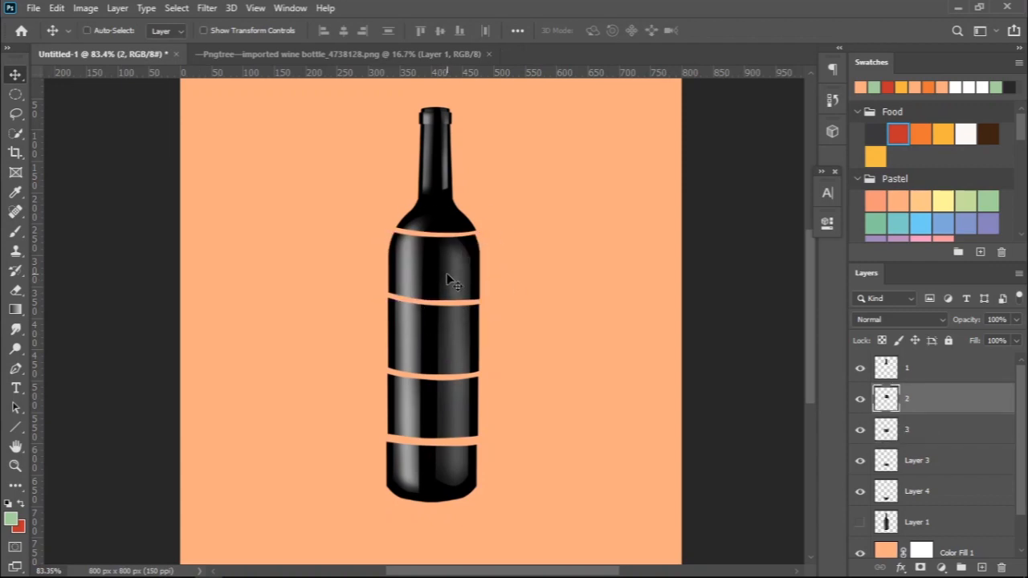
# Step: On layer 2, draw a closed Pen tool path from the slice's upper corners, arching over the gap and meeting at a point inside the slice
pyautogui.scroll(-3, 447, 273)
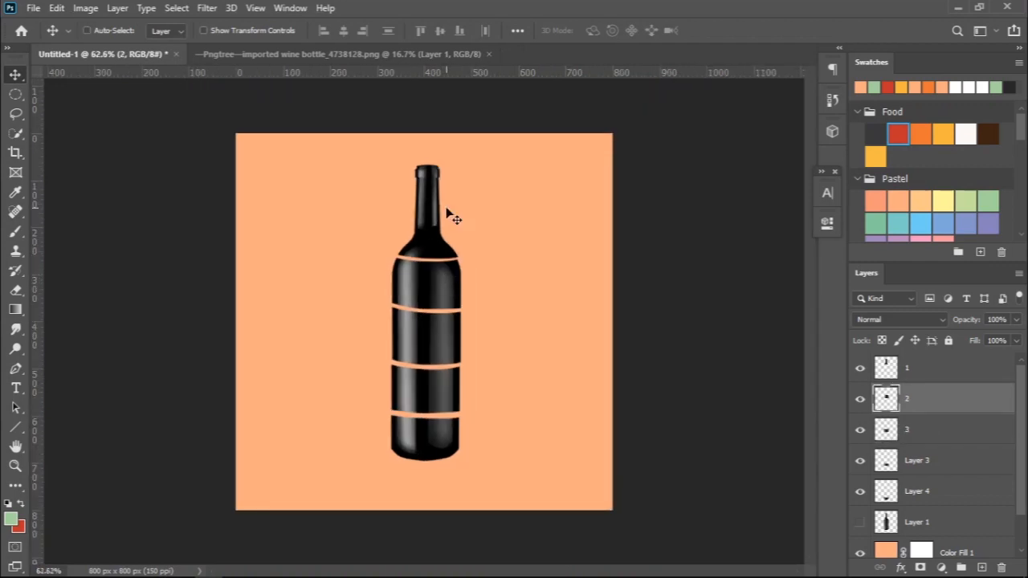
pyautogui.scroll(3, 429, 241)
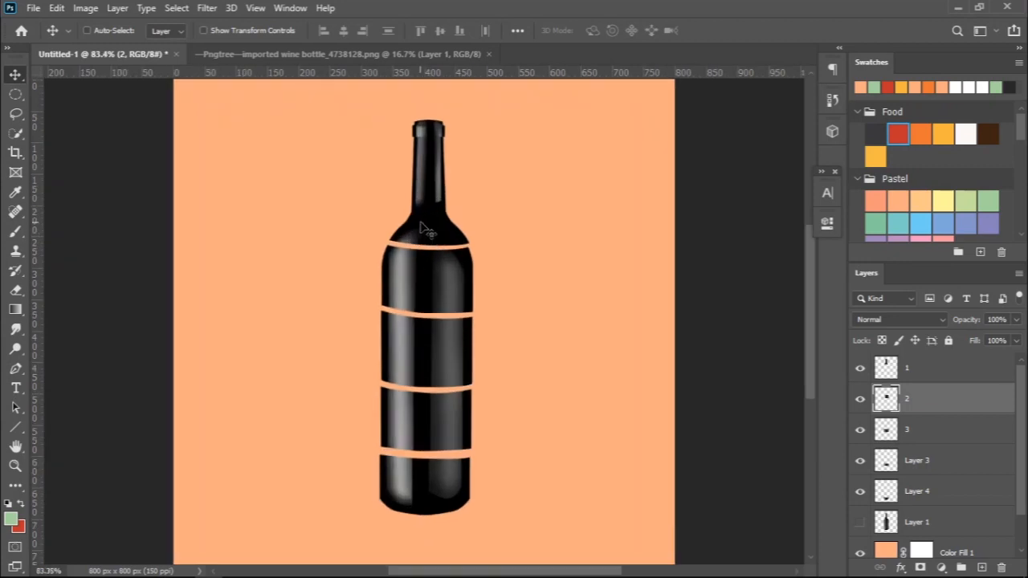
pyautogui.click(936, 375)
pyautogui.click(930, 400)
pyautogui.scroll(5, 424, 239)
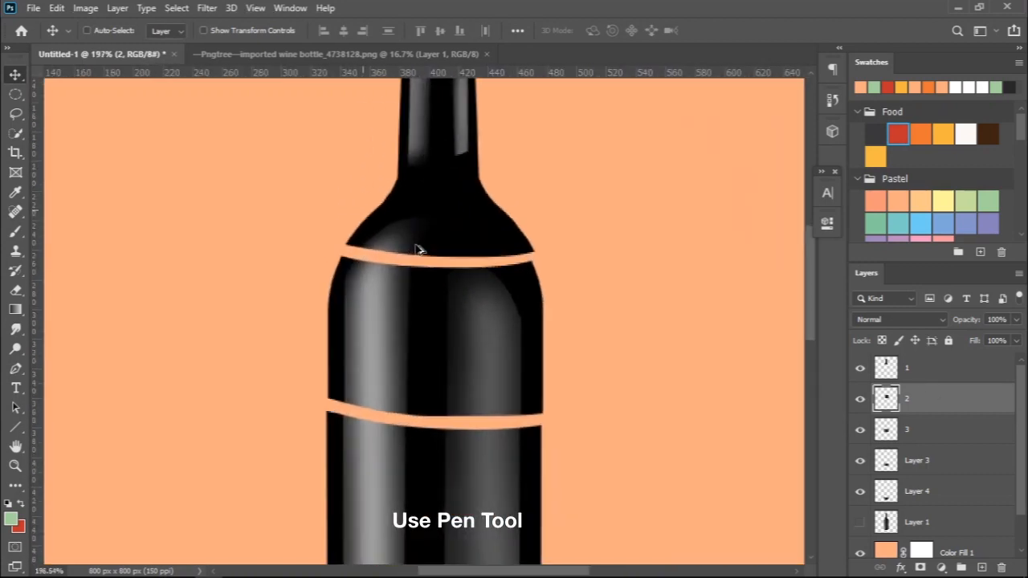
pyautogui.scroll(1, 419, 250)
pyautogui.press('p')
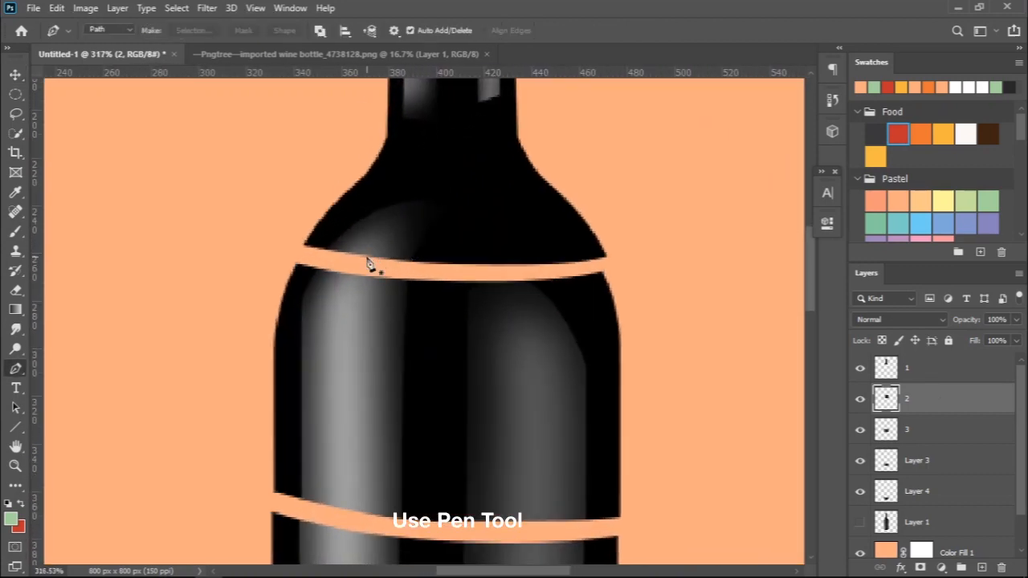
pyautogui.scroll(1, 325, 283)
pyautogui.scroll(1, 296, 272)
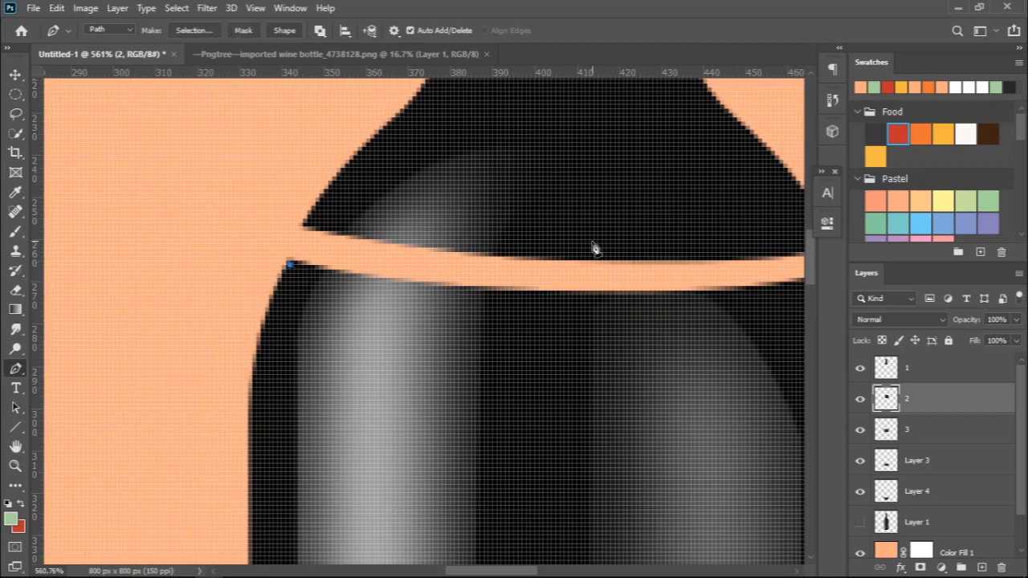
pyautogui.moveTo(665, 239); pyautogui.dragTo(678, 242)
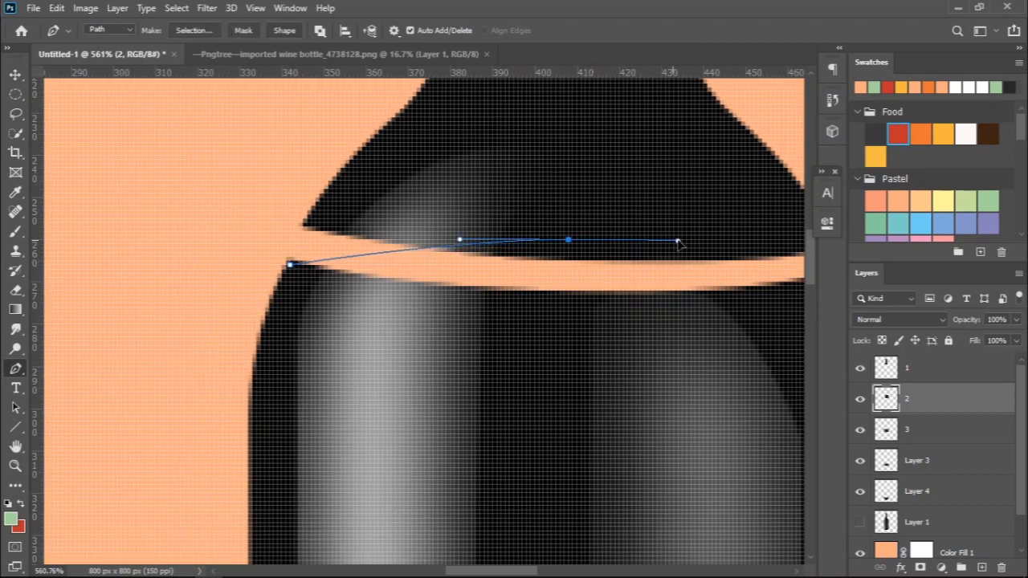
pyautogui.hscroll(4, 672, 258)
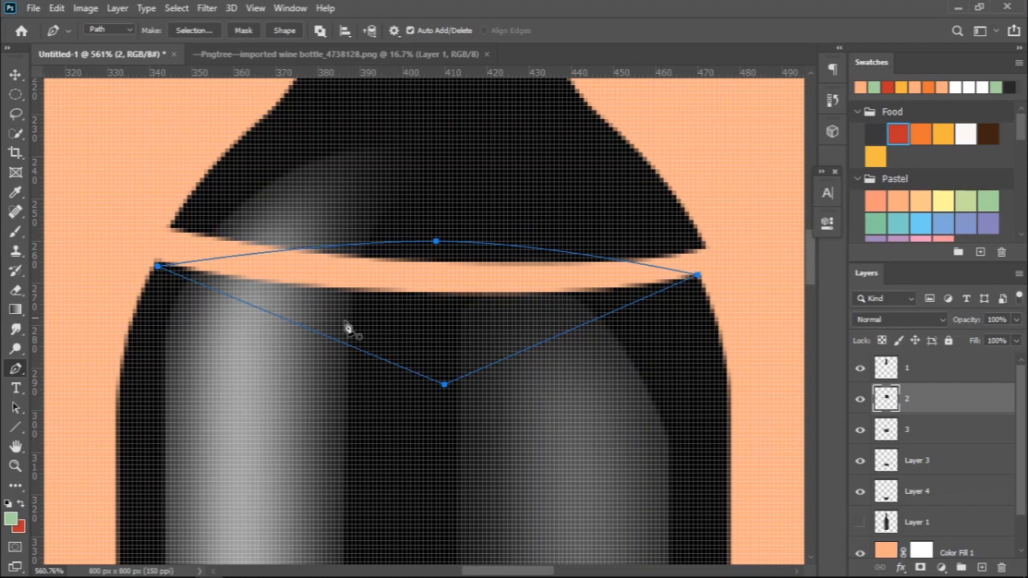
# Step: Make a selection from the path and fill it with an orange (ec7533) Solid Color layer above layer 2
pyautogui.rightClick(430, 347)
pyautogui.click(562, 67)
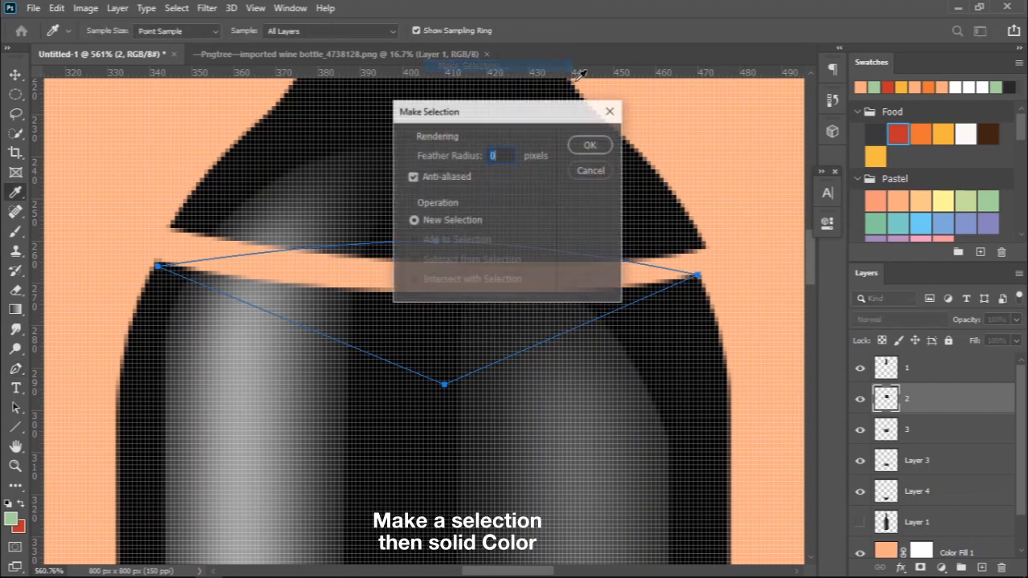
pyautogui.click(587, 144)
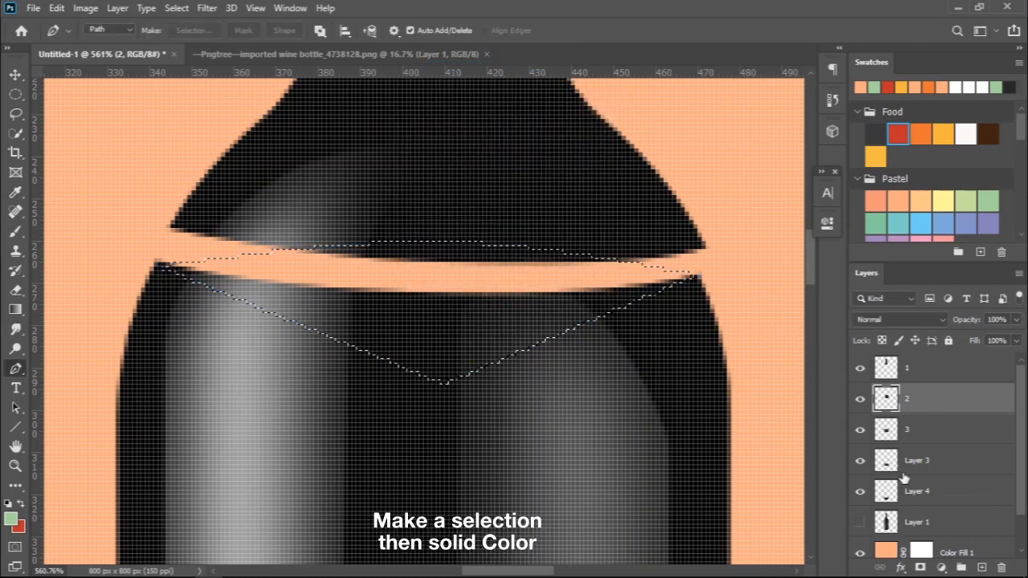
pyautogui.click(942, 568)
pyautogui.click(953, 301)
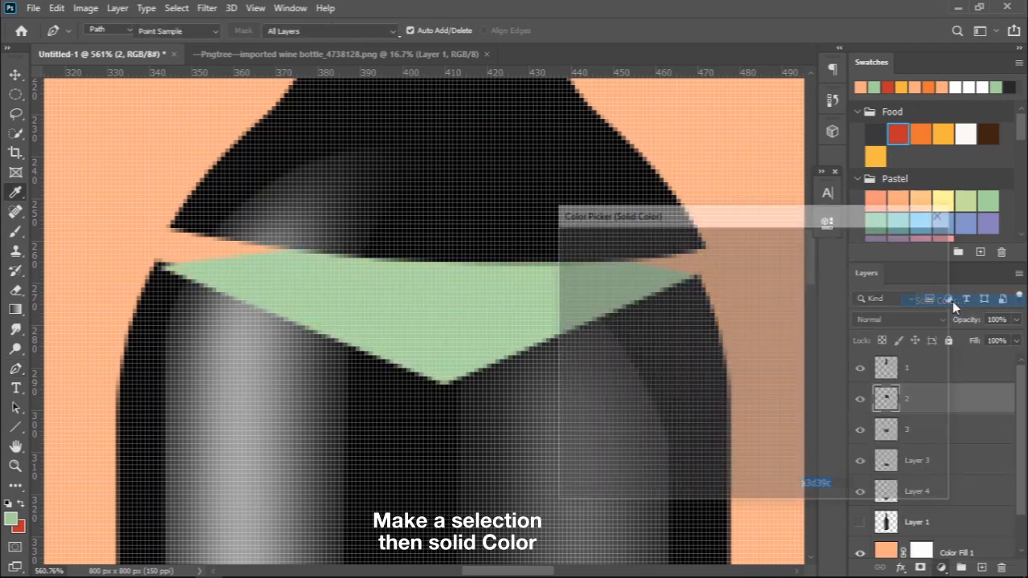
pyautogui.click(934, 87)
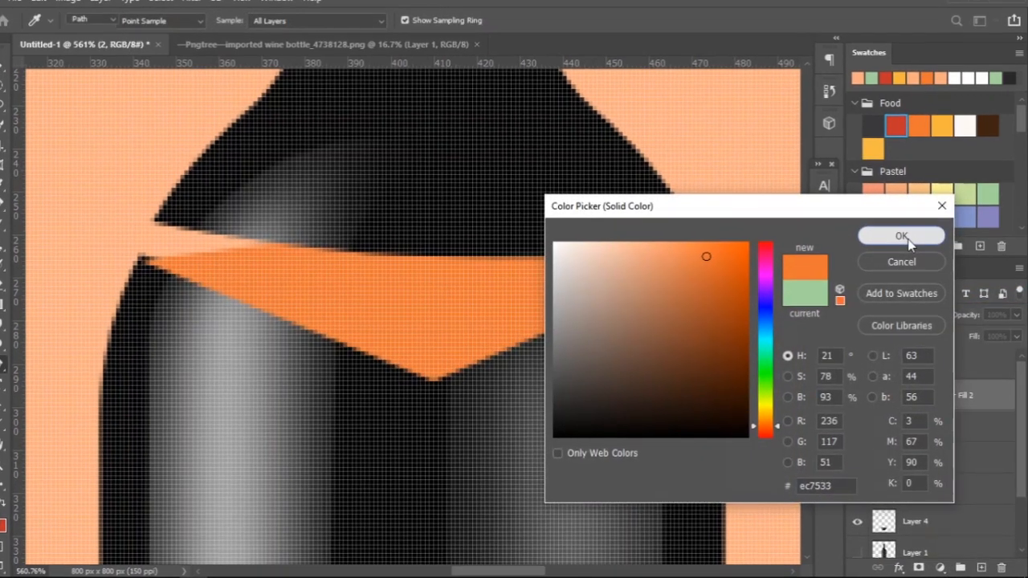
pyautogui.click(903, 238)
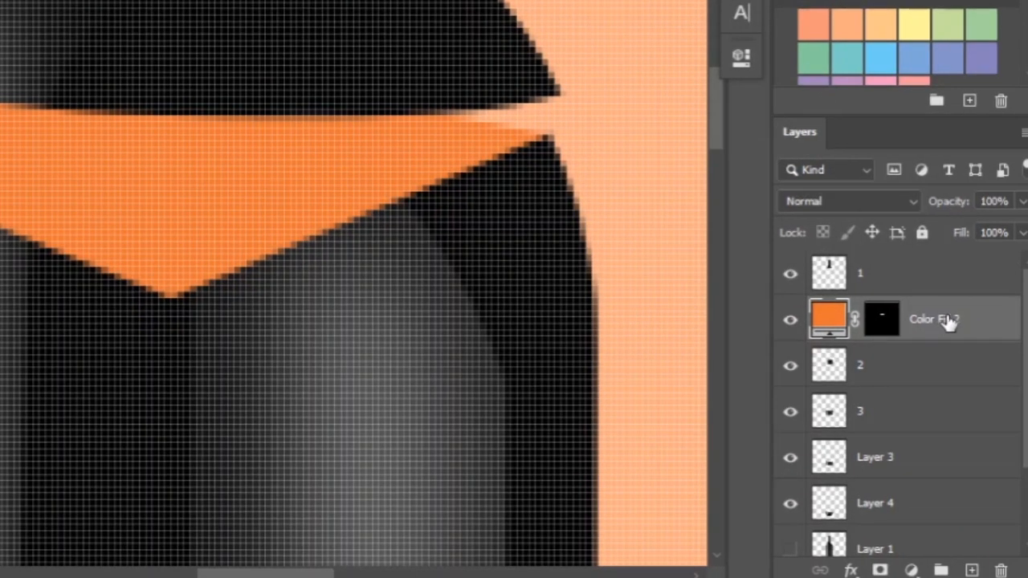
# Step: Move the orange fill layer beneath layer 2 and clip a new empty layer to it
pyautogui.moveTo(948, 321); pyautogui.dragTo(950, 380)
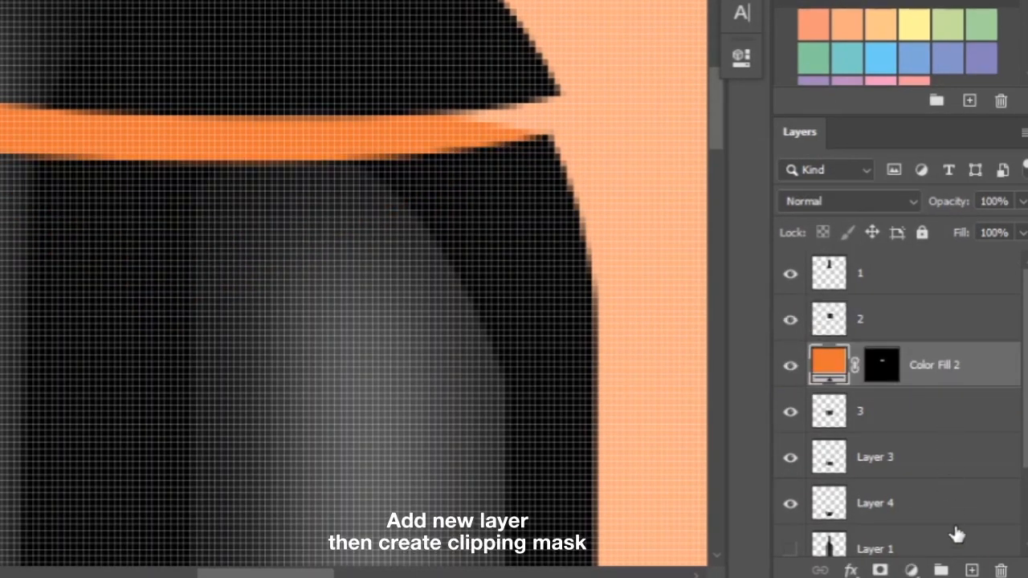
pyautogui.click(972, 571)
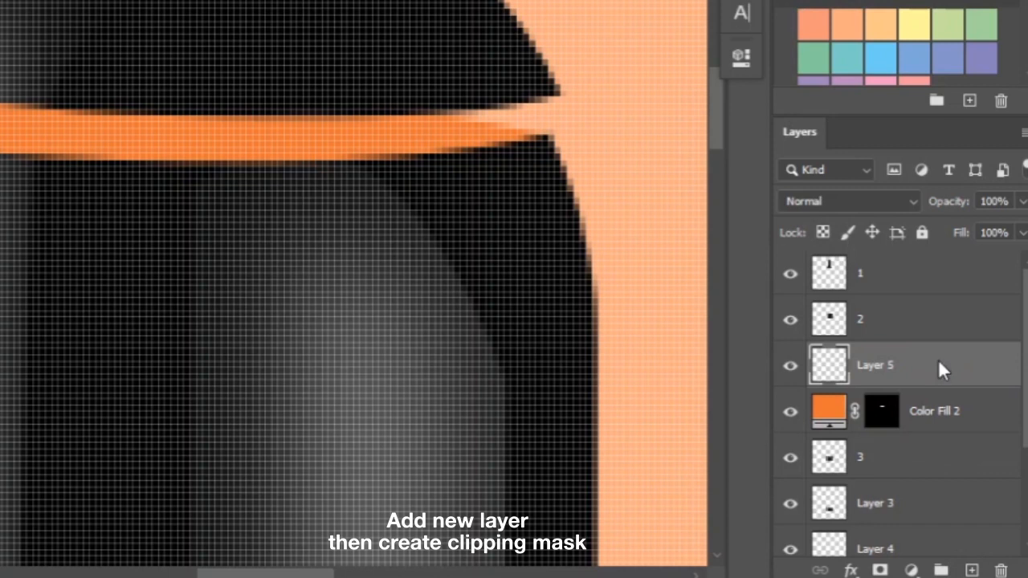
pyautogui.rightClick(940, 367)
pyautogui.click(831, 161)
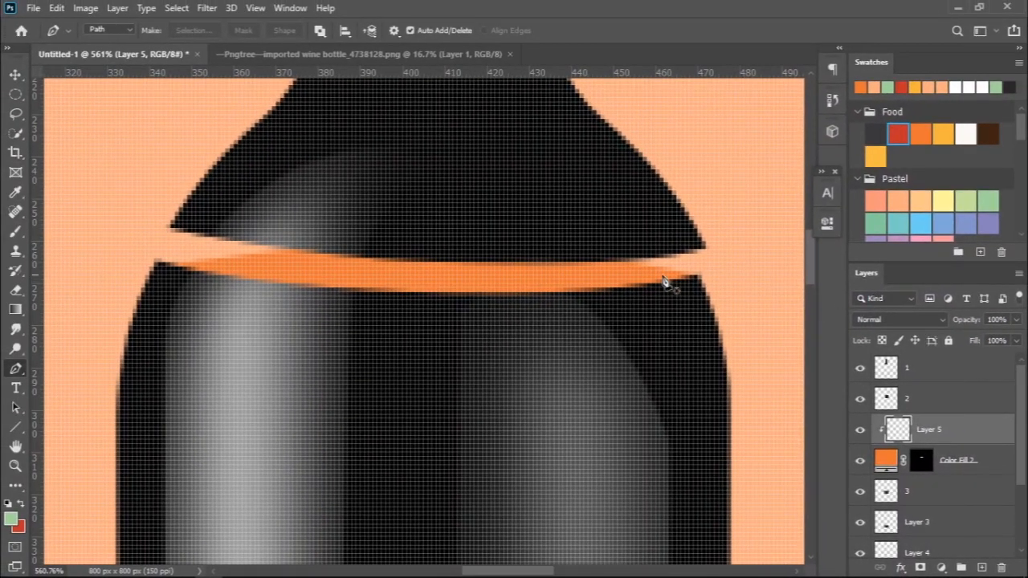
# Step: Paint soft black shadows along the orange cut face with a 48 px Soft Round brush at 0% hardness
pyautogui.press('b')
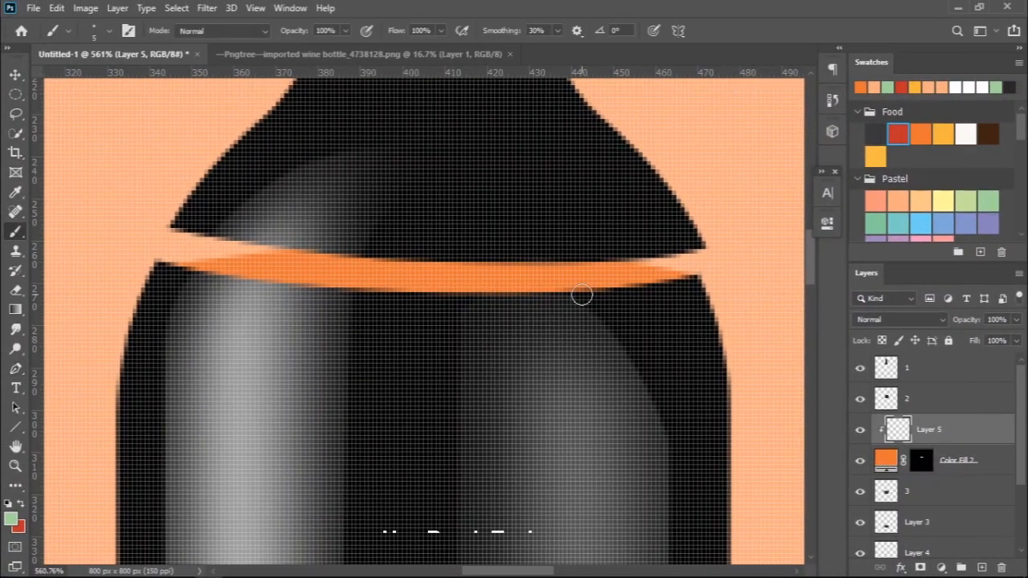
pyautogui.click(11, 519)
pyautogui.moveTo(577, 402); pyautogui.dragTo(540, 439)
pyautogui.click(894, 248)
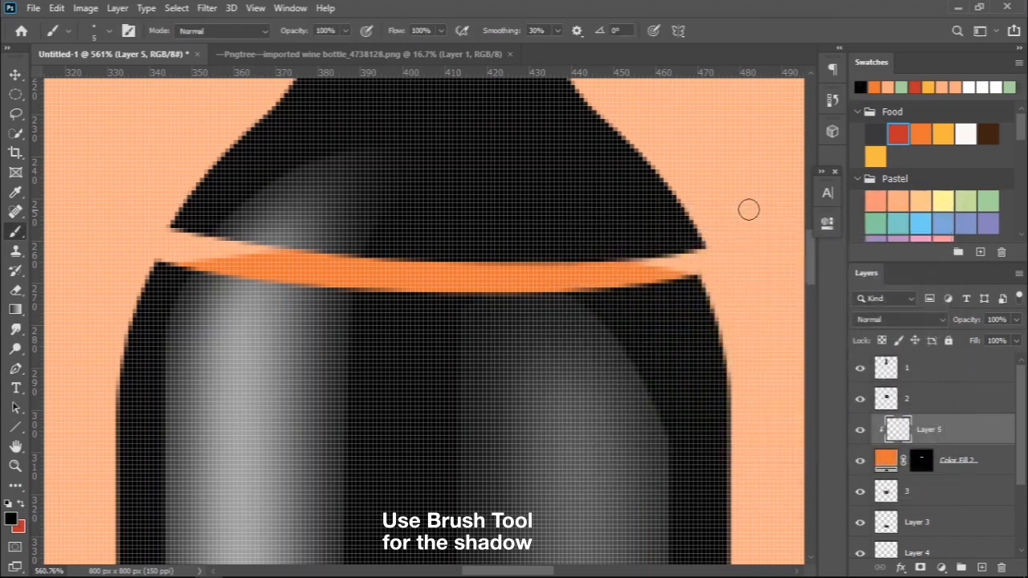
pyautogui.rightClick(615, 179)
pyautogui.moveTo(705, 224); pyautogui.dragTo(715, 224)
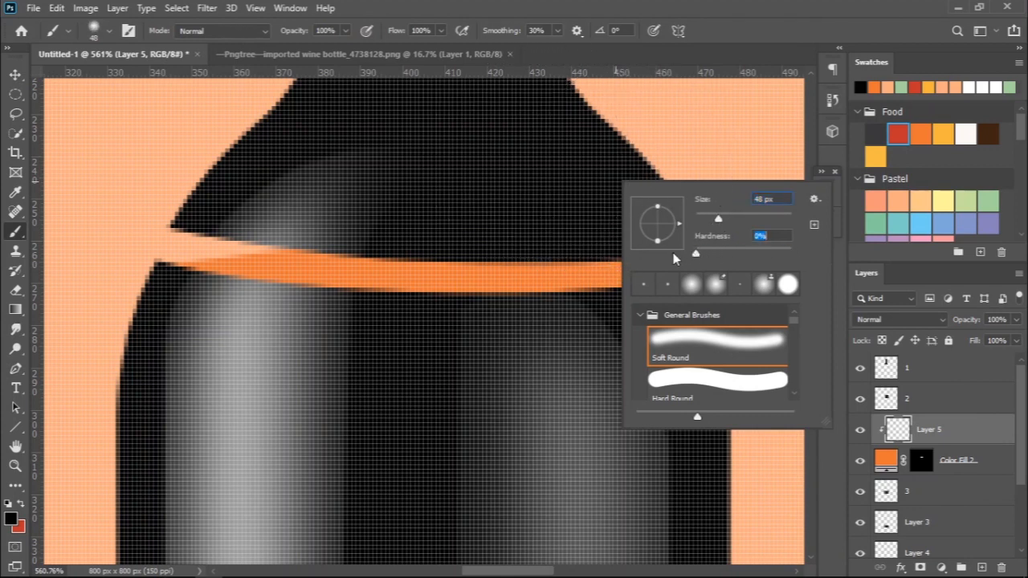
pyautogui.press('Return')
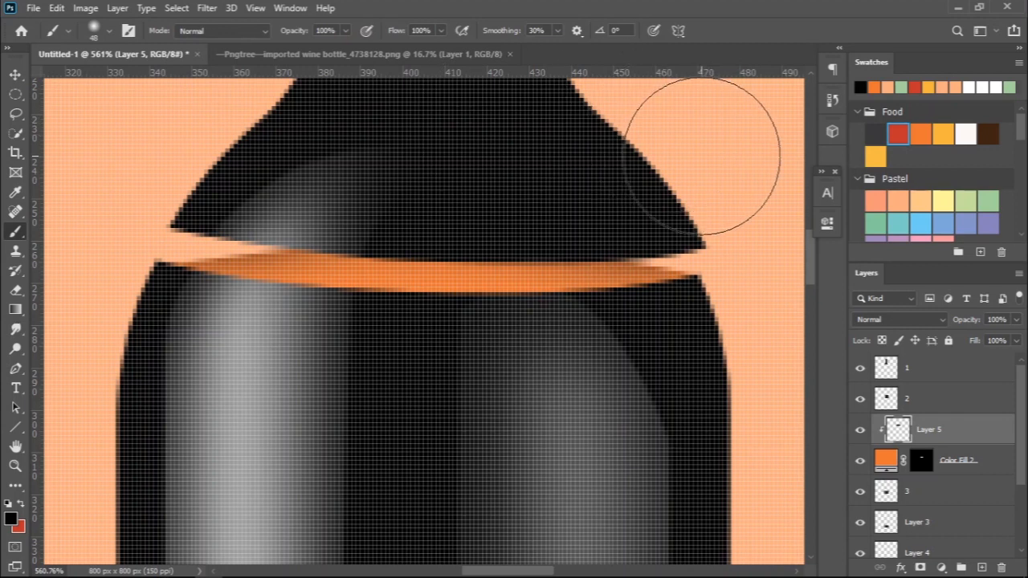
# Step: Group layer 2, its clipped shadow layer and the orange fill layer together
pyautogui.press('v')
pyautogui.scroll(-3, 454, 259)
pyautogui.scroll(2, 459, 257)
pyautogui.scroll(-1, 460, 233)
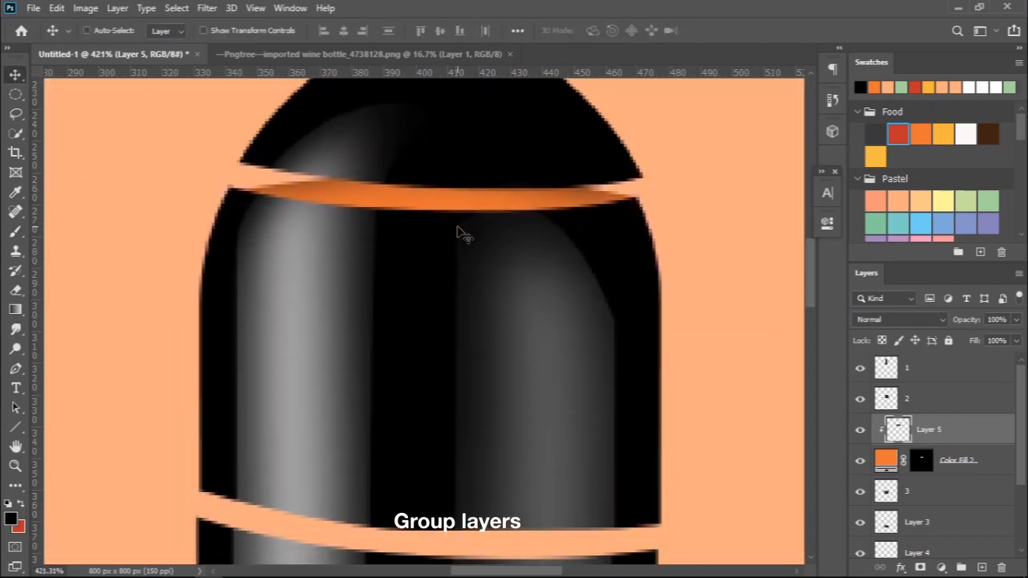
pyautogui.scroll(-1, 460, 233)
pyautogui.scroll(-2, 461, 233)
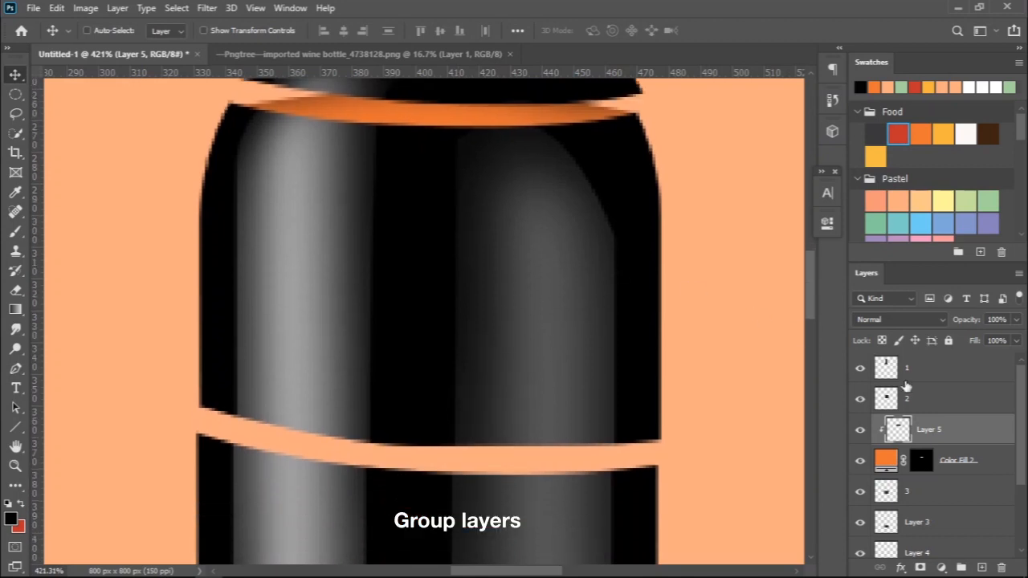
pyautogui.click(936, 410)
pyautogui.keyDown('ctrl'); pyautogui.click(947, 434); pyautogui.keyUp('ctrl')
pyautogui.keyDown('ctrl'); pyautogui.click(952, 463); pyautogui.keyUp('ctrl')
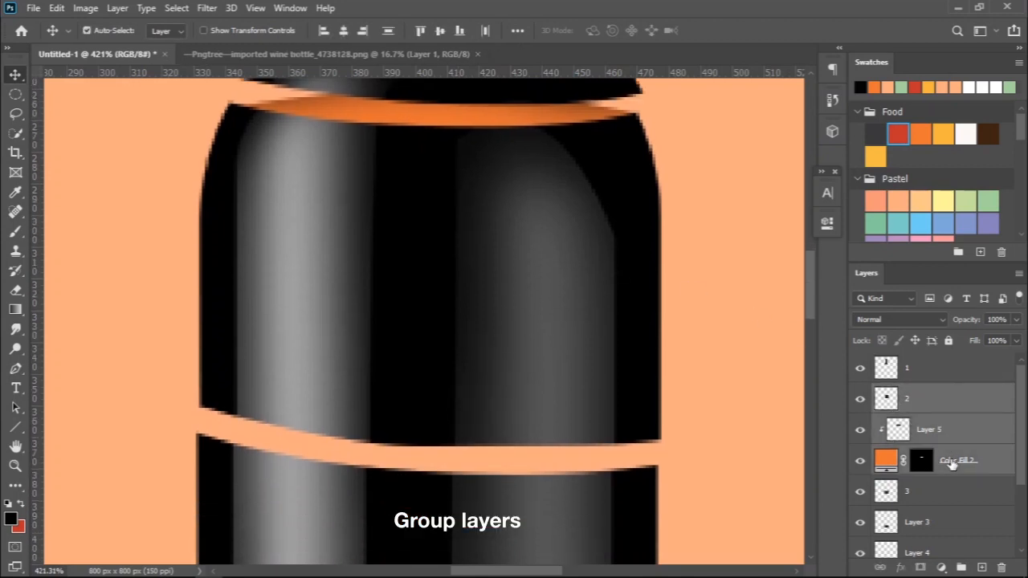
pyautogui.hotkey('ctrl', 'g')
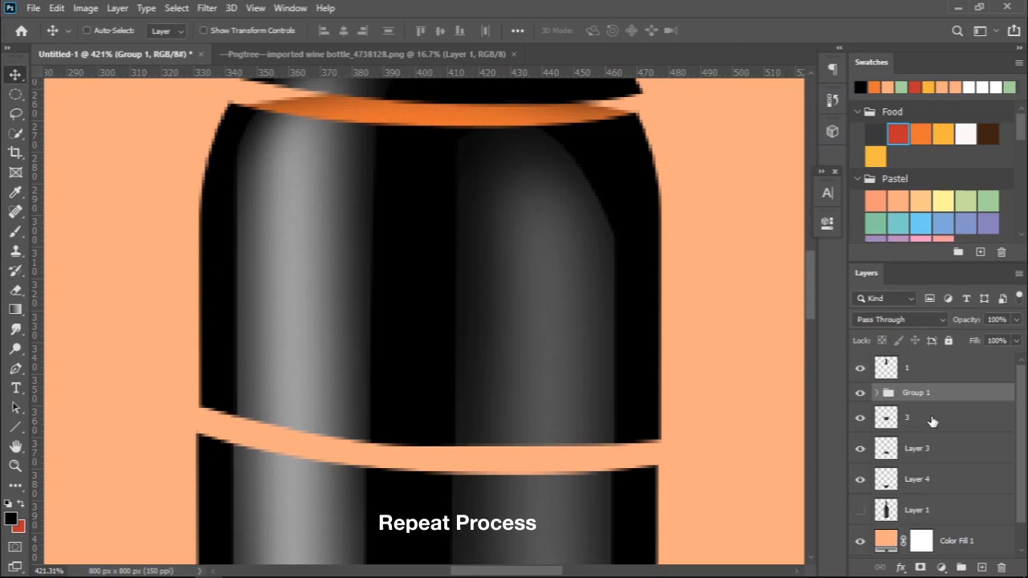
# Step: On layer 3, draw a closed Pen tool path from the slice's upper corners, arching over the gap and closing inside the slice
pyautogui.click(932, 420)
pyautogui.scroll(-5, 268, 268)
pyautogui.press('p')
pyautogui.scroll(2, 202, 267)
pyautogui.scroll(2, 203, 267)
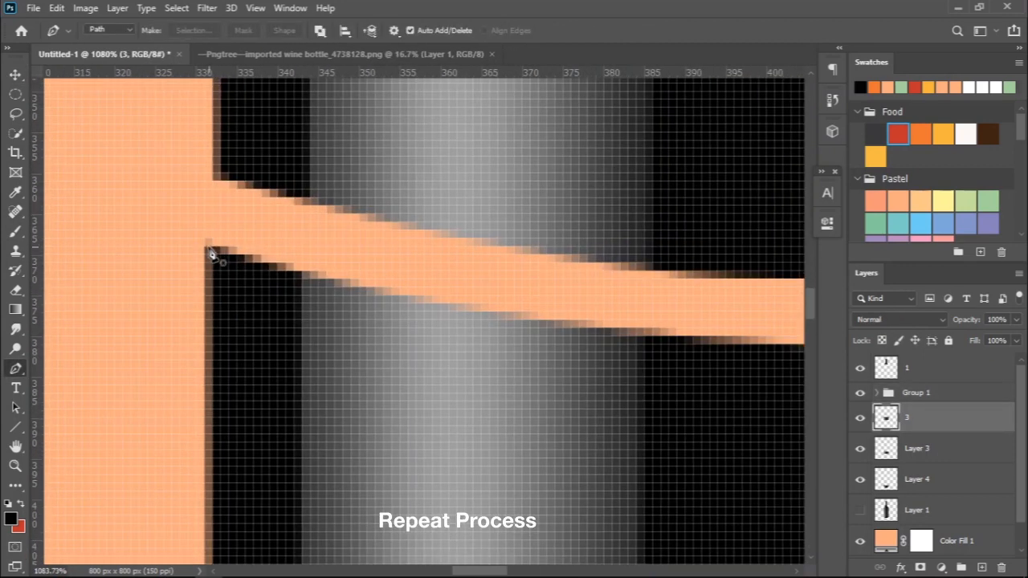
pyautogui.scroll(-3, 472, 261)
pyautogui.moveTo(562, 272); pyautogui.dragTo(642, 279)
pyautogui.hscroll(3, 642, 281)
pyautogui.click(655, 318)
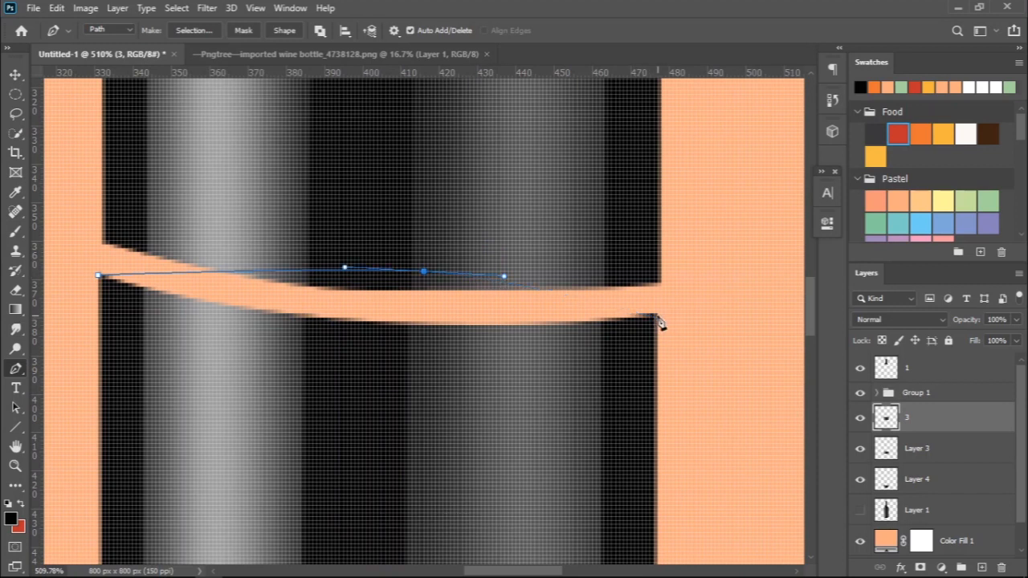
# Step: Make a selection from the path and fill it with a peach Solid Color layer above layer 3
pyautogui.rightClick(382, 329)
pyautogui.click(442, 131)
pyautogui.click(590, 140)
pyautogui.click(942, 568)
pyautogui.click(956, 303)
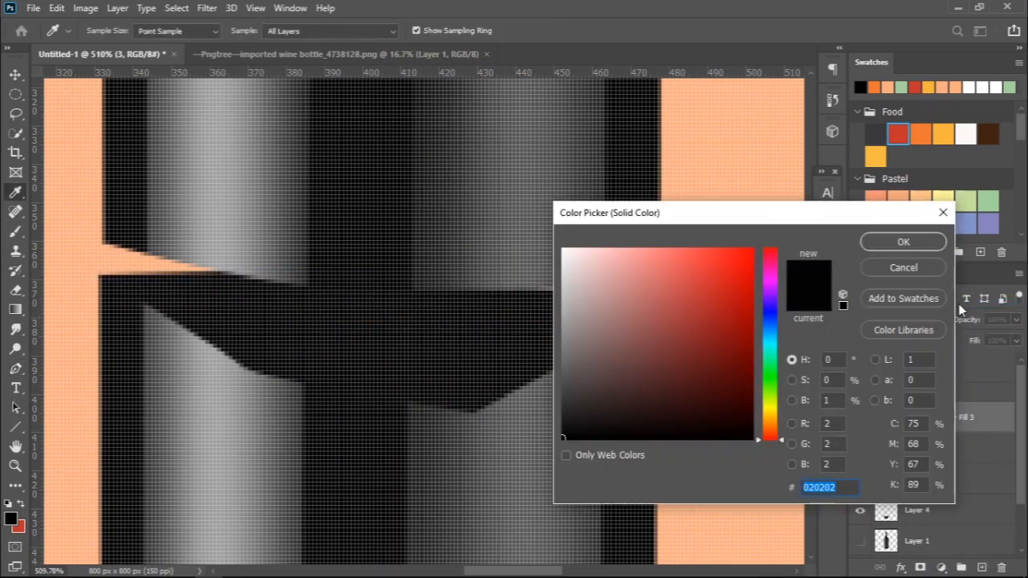
pyautogui.click(956, 87)
pyautogui.click(903, 242)
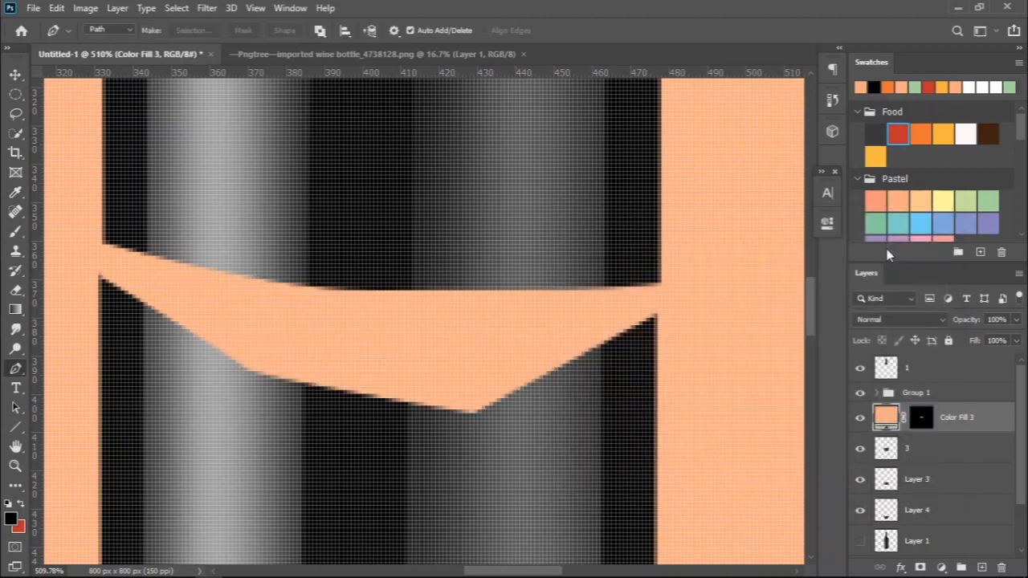
# Step: Move the peach fill layer beneath layer 3 and clip a new empty layer to it
pyautogui.moveTo(952, 418); pyautogui.dragTo(953, 460)
pyautogui.click(982, 568)
pyautogui.rightClick(958, 449)
pyautogui.click(807, 289)
# Step: Brush soft black shading onto the peach cut face and group layer 3 with its fill and shadow layers
pyautogui.press('b')
pyautogui.moveTo(608, 165)
pyautogui.mouseDown()
pyautogui.moveTo(567, 205)
pyautogui.moveTo(433, 188)
pyautogui.moveTo(203, 198)
pyautogui.mouseUp()
pyautogui.press('v')
pyautogui.click(924, 418)
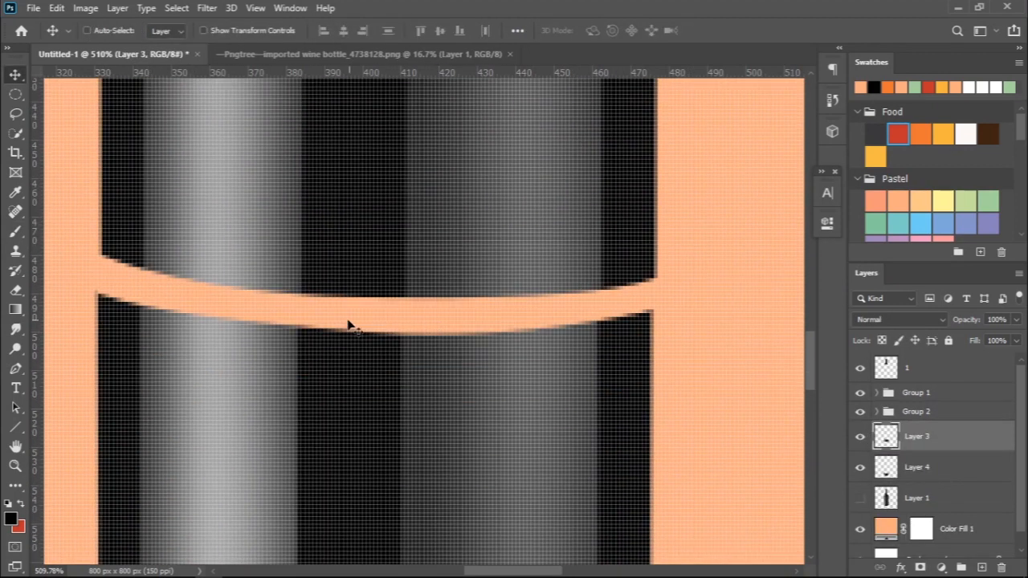
# Step: On Layer 3, draw a closed Pen tool path from the slice's upper corners, arching over the gap and meeting at a point inside the slice
pyautogui.press('p')
pyautogui.scroll(2, 181, 278)
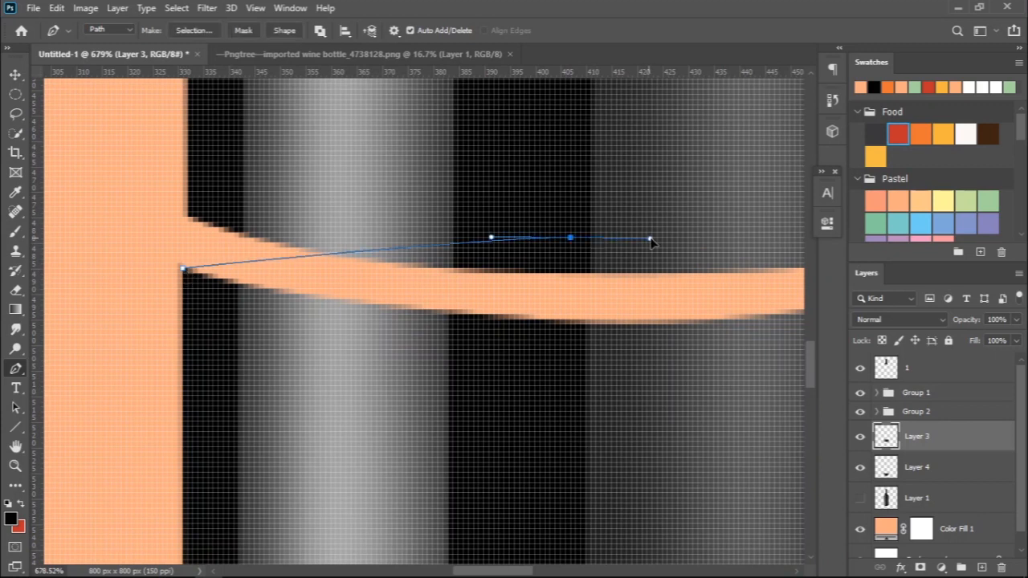
pyautogui.hscroll(4, 426, 291)
pyautogui.click(657, 294)
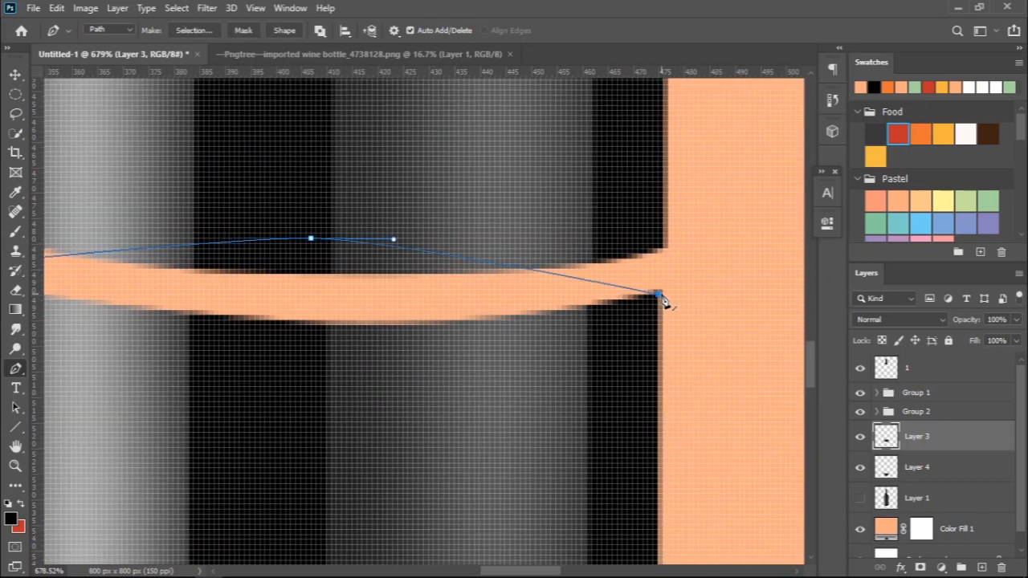
pyautogui.hscroll(-2, 628, 300)
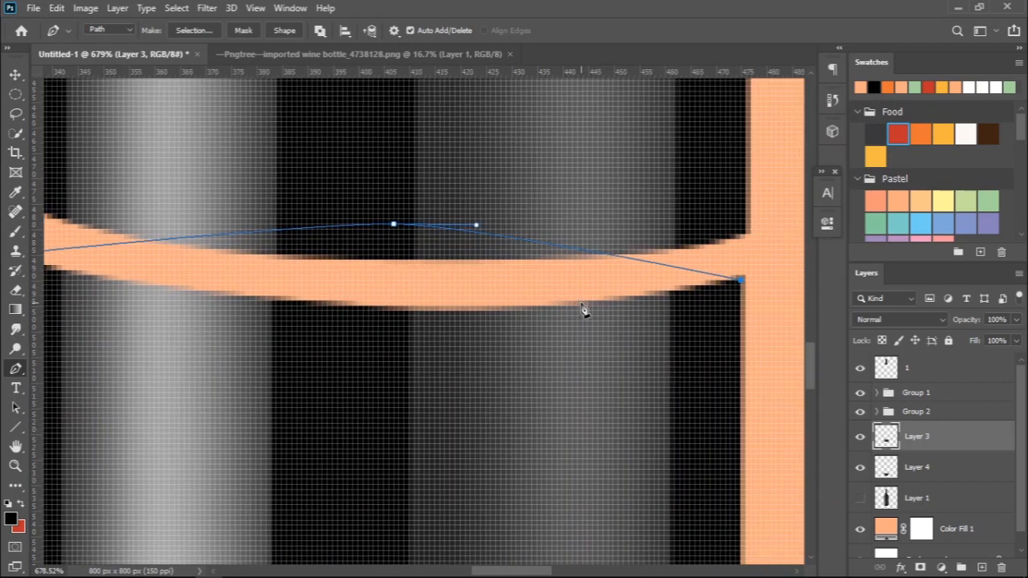
pyautogui.hotkey('ctrl', 'z')
pyautogui.moveTo(511, 229); pyautogui.dragTo(625, 236)
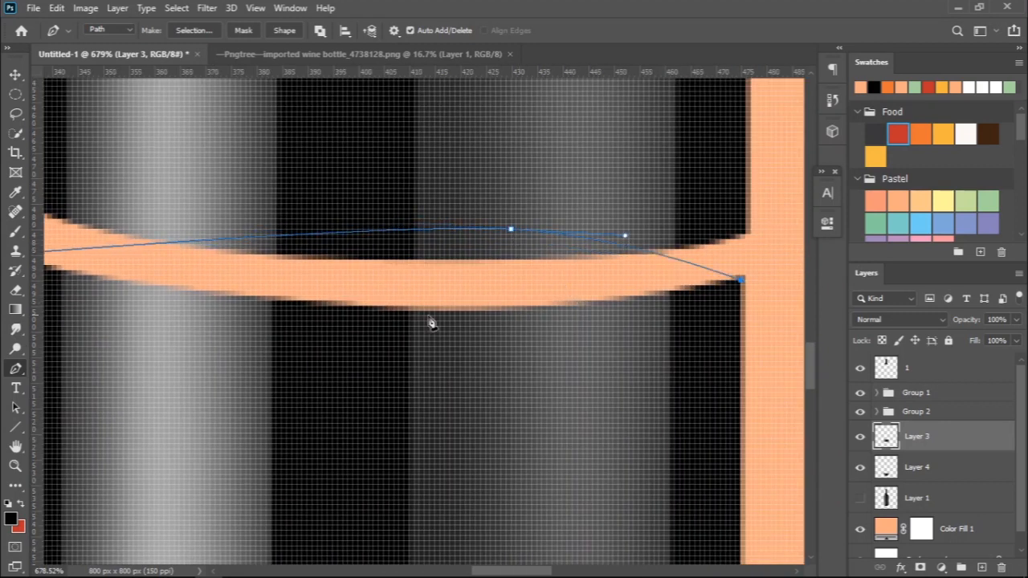
pyautogui.hscroll(-3, 432, 324)
pyautogui.click(408, 446)
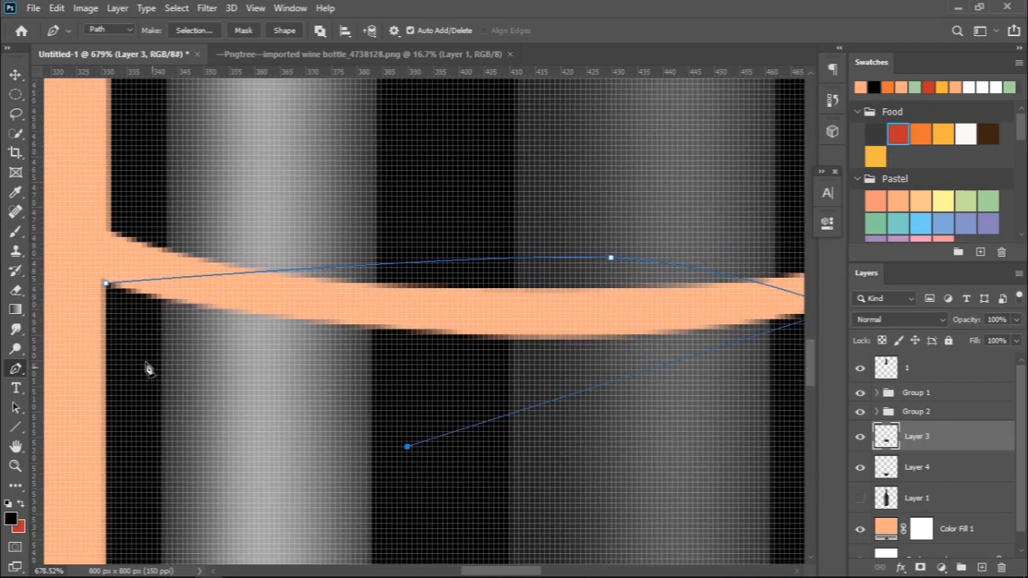
pyautogui.click(106, 285)
# Step: Make a selection from the path and fill it with a yellow-orange Solid Color layer above Layer 3
pyautogui.scroll(-7, 484, 411)
pyautogui.rightClick(576, 424)
pyautogui.click(677, 169)
pyautogui.click(593, 146)
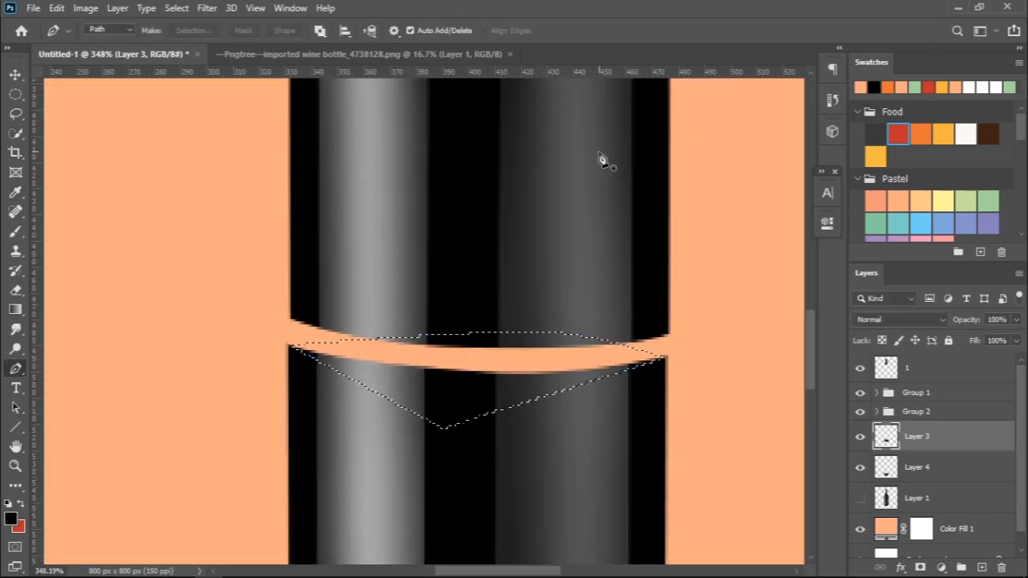
pyautogui.click(942, 568)
pyautogui.click(942, 298)
pyautogui.click(944, 88)
pyautogui.click(913, 242)
# Step: Move the yellow-orange fill layer beneath Layer 3 and clip a new empty layer to it
pyautogui.moveTo(976, 448); pyautogui.dragTo(976, 482)
pyautogui.click(982, 567)
pyautogui.keyDown('alt'); pyautogui.click(964, 482); pyautogui.keyUp('alt')
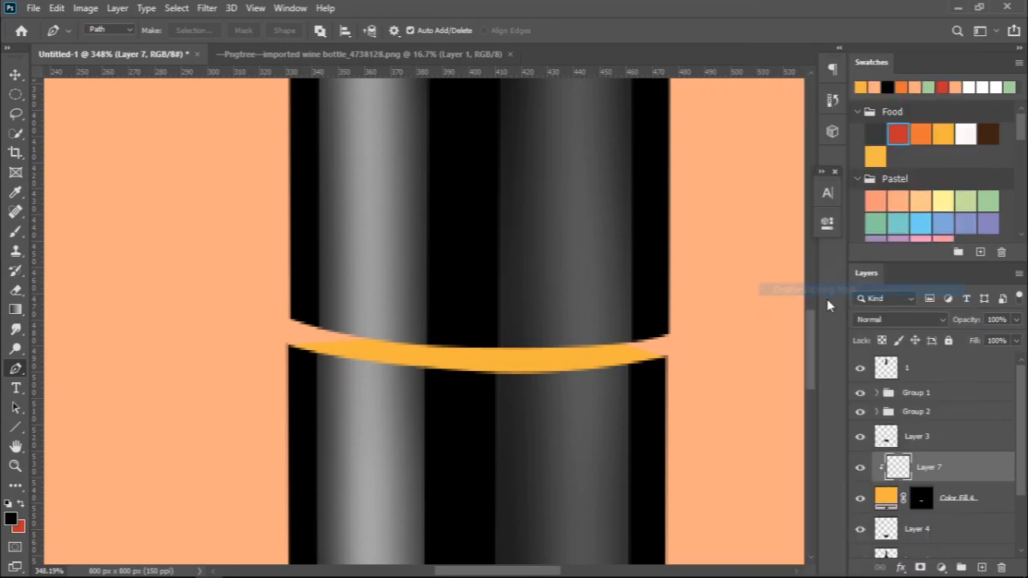
# Step: Brush soft black shading onto the yellow-orange cut face and group Layer 3 with its shadow and fill layers
pyautogui.press('b')
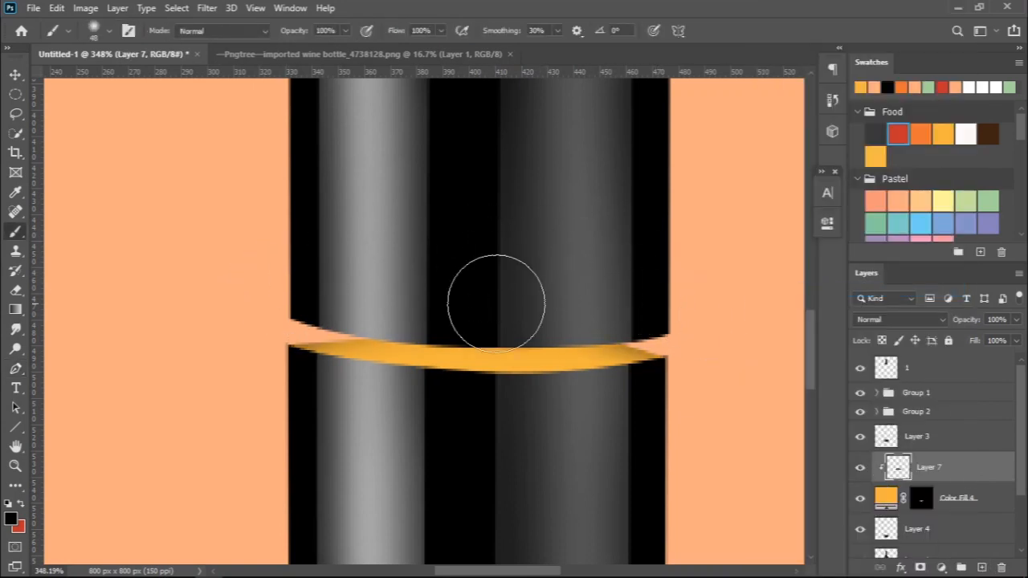
pyautogui.press('v')
pyautogui.scroll(-3, 498, 303)
pyautogui.keyDown('shift'); pyautogui.click(960, 448); pyautogui.keyUp('shift')
pyautogui.keyDown('shift'); pyautogui.click(964, 498); pyautogui.keyUp('shift')
pyautogui.hotkey('ctrl', 'g')
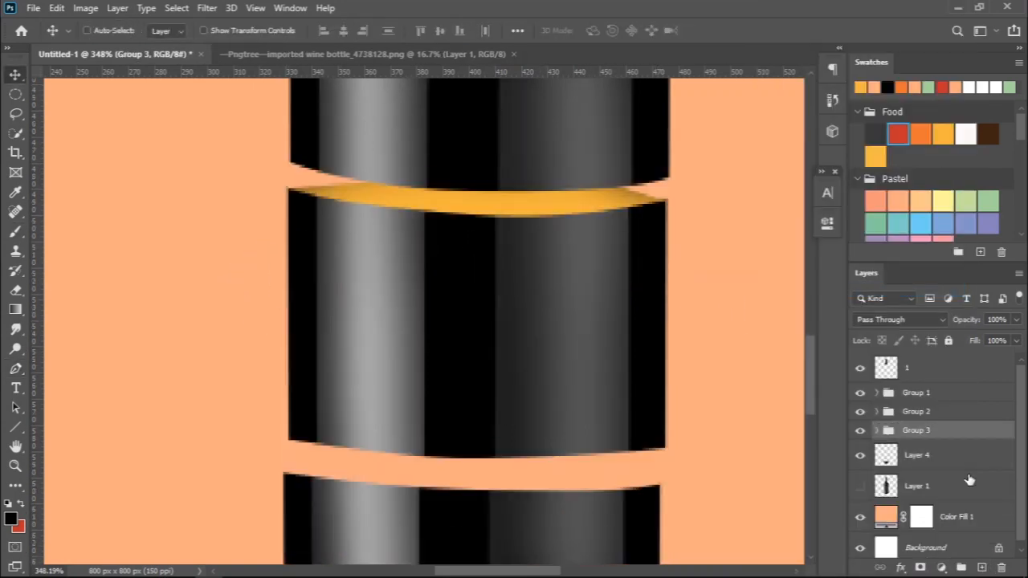
# Step: On Layer 4, draw a closed Pen tool path from the base slice's upper corners, curving through the gap and closing inside the slice
pyautogui.scroll(-4, 723, 147)
pyautogui.click(922, 456)
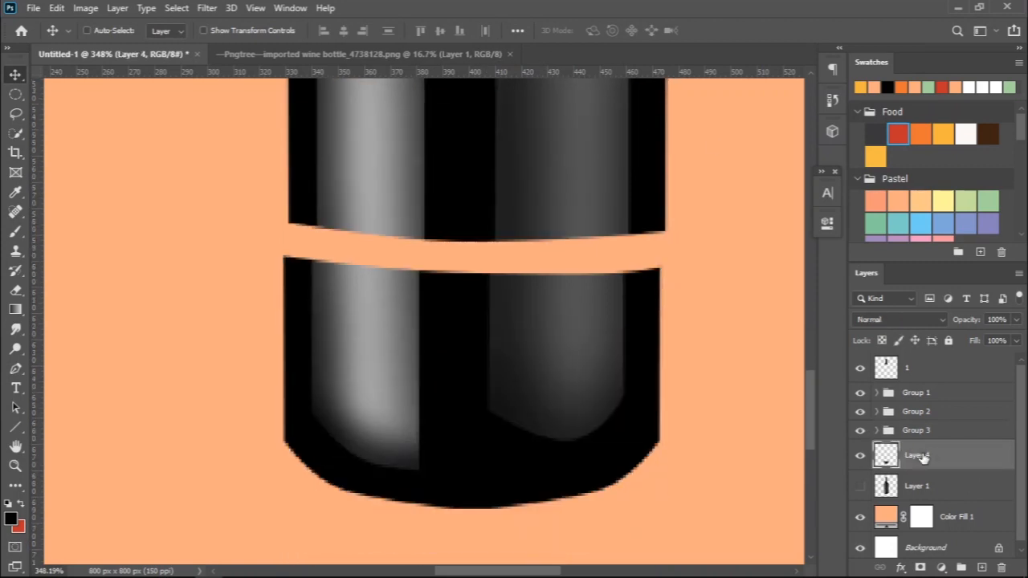
pyautogui.press('p')
pyautogui.scroll(4, 291, 259)
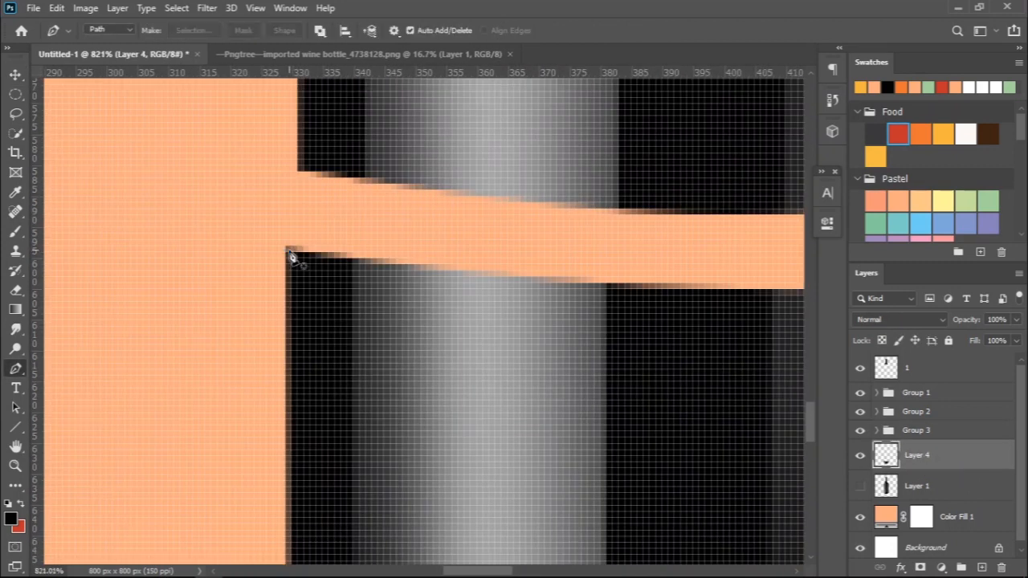
pyautogui.hscroll(3, 482, 268)
pyautogui.moveTo(528, 243); pyautogui.dragTo(650, 246)
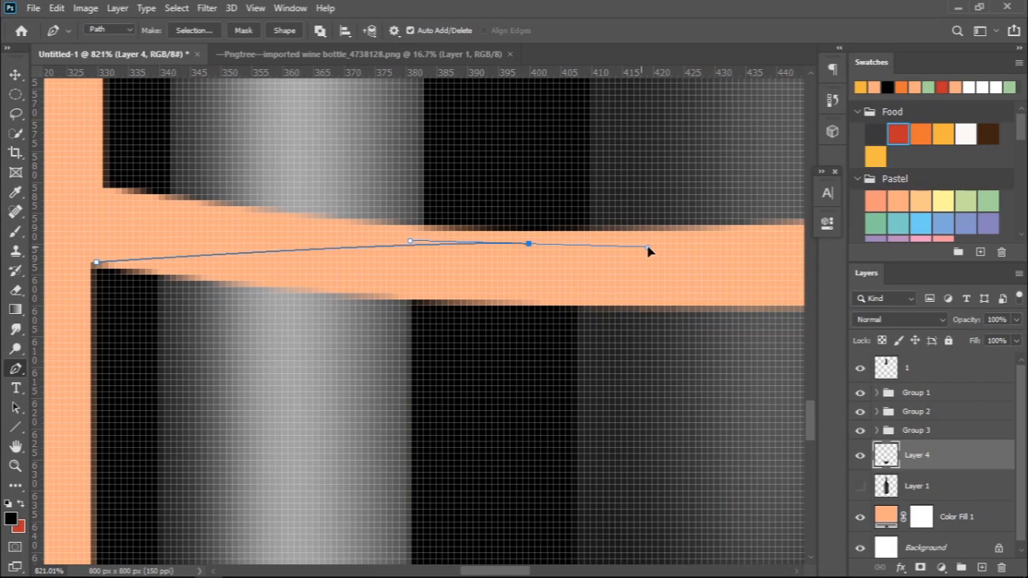
pyautogui.hscroll(4, 712, 291)
pyautogui.moveTo(702, 290); pyautogui.dragTo(724, 302)
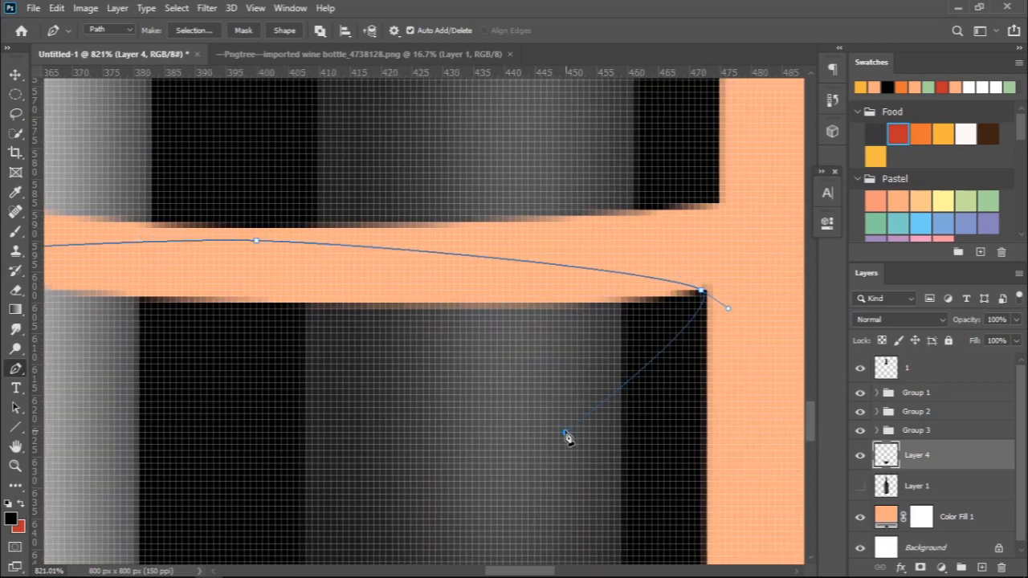
# Step: Make a selection from the path and fill it with a red Solid Color layer above Layer 4
pyautogui.scroll(-4, 566, 434)
pyautogui.rightClick(425, 398)
pyautogui.click(476, 121)
pyautogui.click(587, 142)
pyautogui.click(940, 567)
pyautogui.click(932, 301)
pyautogui.click(941, 87)
pyautogui.click(903, 245)
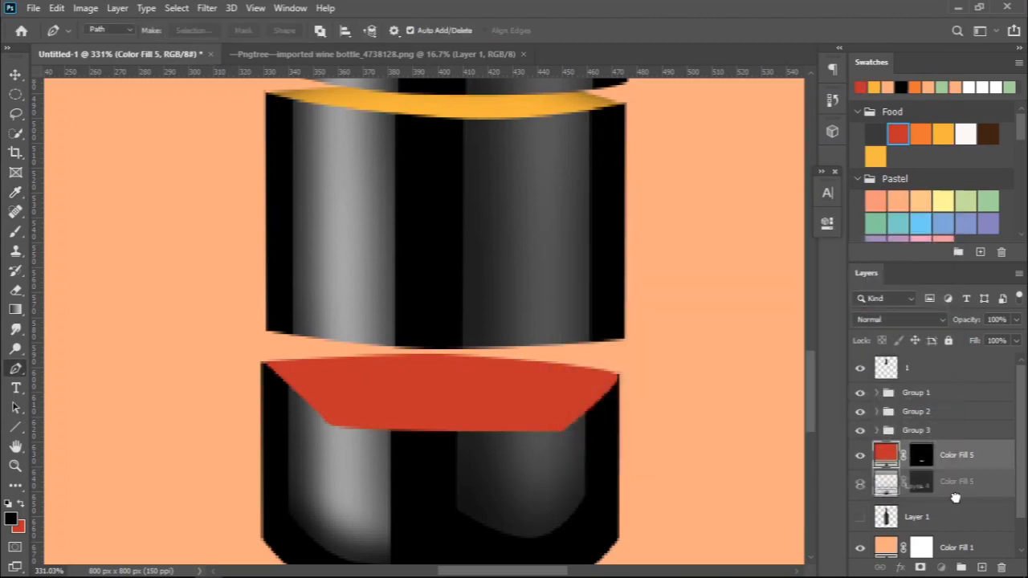
# Step: Move the red fill layer beneath Layer 4, clip a new layer to it and brush soft black shading onto the cut face
pyautogui.moveTo(956, 468); pyautogui.dragTo(959, 509)
pyautogui.click(982, 567)
pyautogui.keyDown('alt'); pyautogui.click(979, 503); pyautogui.keyUp('alt')
pyautogui.press('b')
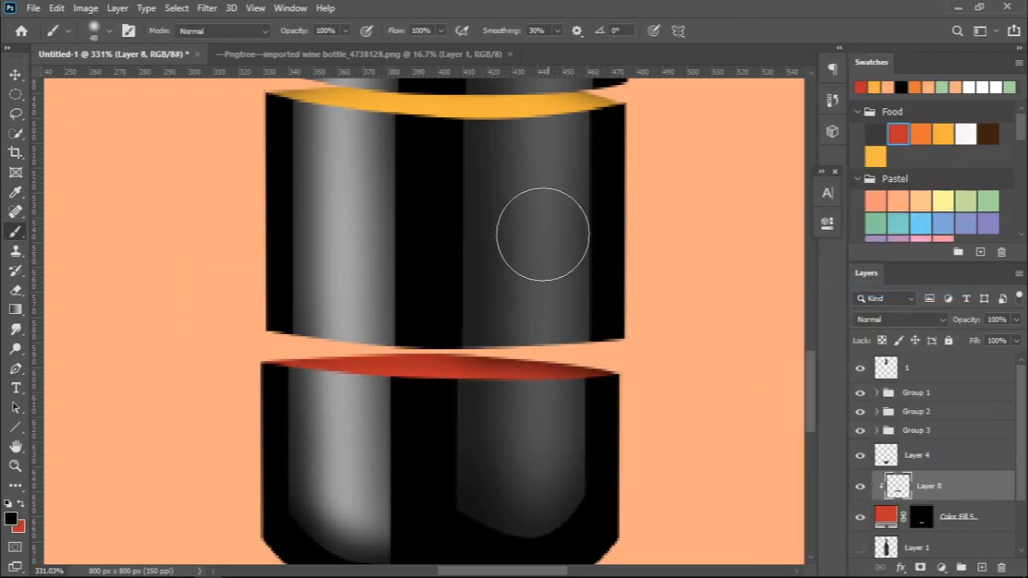
# Step: Group Layer 4 with its shadow layer and red fill layer
pyautogui.scroll(-5, 539, 265)
pyautogui.click(965, 461)
pyautogui.keyDown('ctrl'); pyautogui.click(961, 487); pyautogui.keyUp('ctrl')
pyautogui.keyDown('ctrl'); pyautogui.click(961, 513); pyautogui.keyUp('ctrl')
pyautogui.hotkey('ctrl', 'g')
# Step: Move the bottle neck slice, layer 1, slightly upward to widen its gap above the orange cut face
pyautogui.scroll(2, 562, 255)
pyautogui.scroll(5, 561, 256)
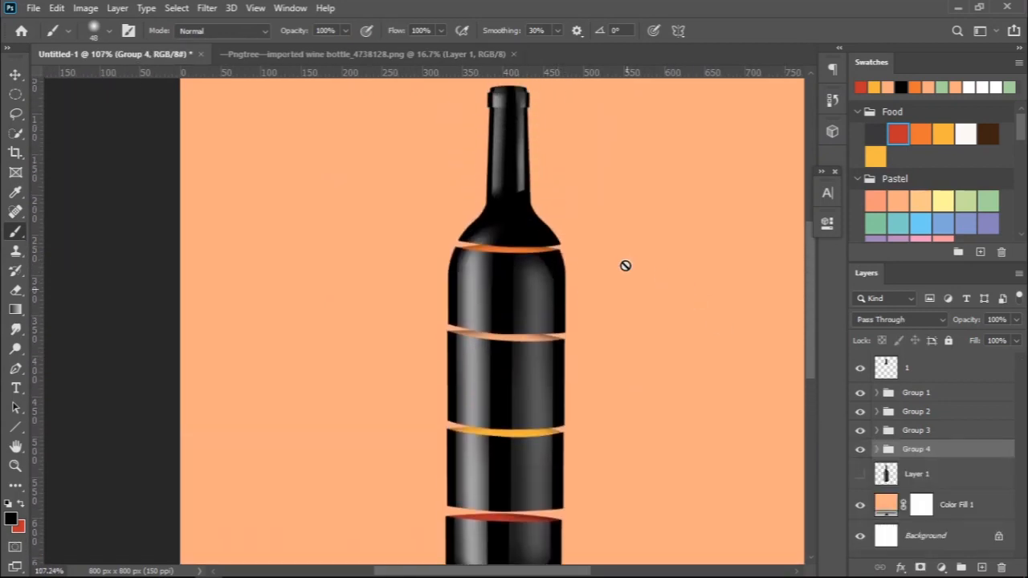
pyautogui.press('v')
pyautogui.click(931, 371)
pyautogui.moveTo(517, 250); pyautogui.dragTo(516, 244)
# Step: Rotate the Group 1 slice slightly counterclockwise and shift it a little to the right
pyautogui.scroll(3, 496, 363)
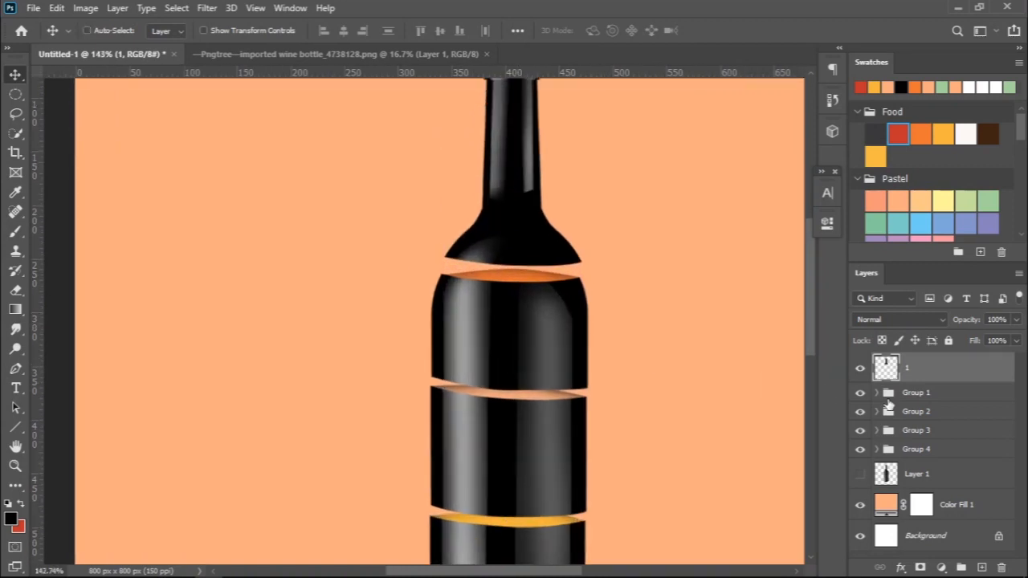
pyautogui.click(945, 397)
pyautogui.hotkey('ctrl', 't')
pyautogui.moveTo(647, 284); pyautogui.dragTo(652, 275)
pyautogui.moveTo(535, 313); pyautogui.dragTo(540, 312)
pyautogui.click(746, 31)
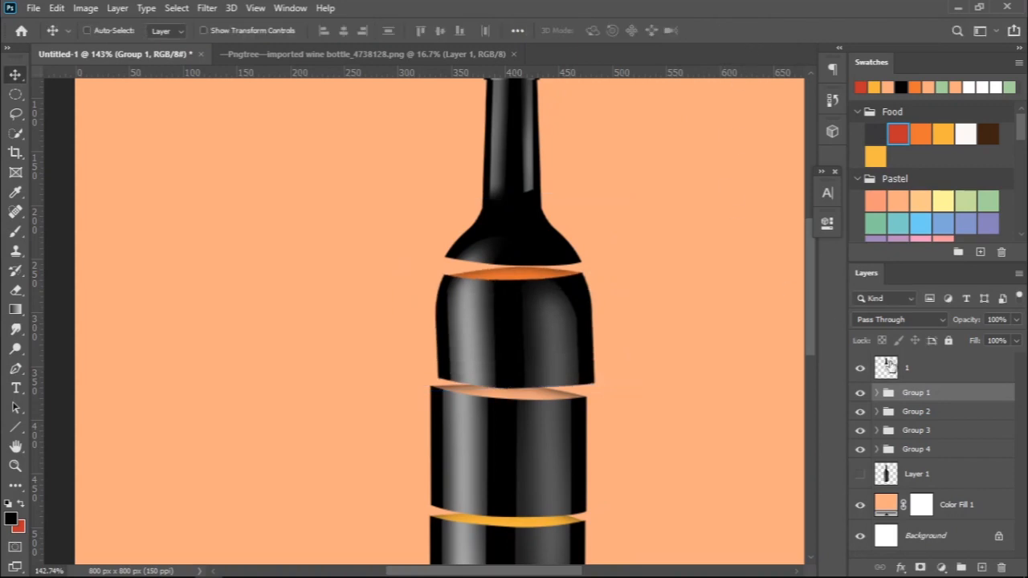
# Step: Rotate the Group 2 slice slightly clockwise and shift it a little to the left
pyautogui.click(970, 411)
pyautogui.hotkey('ctrl', 't')
pyautogui.moveTo(648, 310); pyautogui.dragTo(659, 298)
pyautogui.moveTo(529, 417); pyautogui.dragTo(526, 416)
pyautogui.click(745, 30)
# Step: Rotate the Group 3 slice slightly counterclockwise and shift it a little down and to the right
pyautogui.scroll(-3, 526, 471)
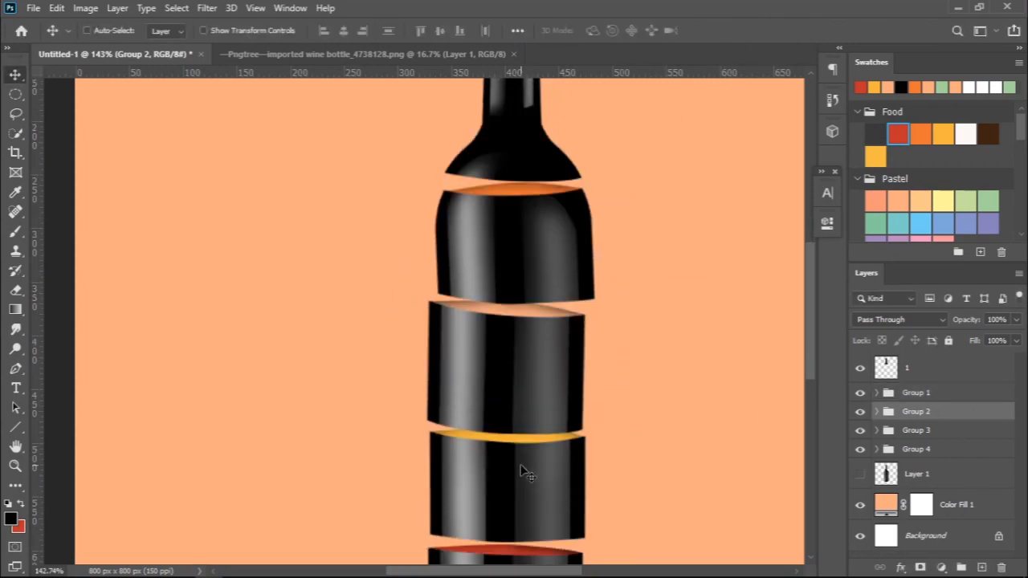
pyautogui.click(916, 432)
pyautogui.hotkey('ctrl', 't')
pyautogui.moveTo(554, 408); pyautogui.dragTo(554, 412)
pyautogui.moveTo(706, 384); pyautogui.dragTo(706, 375)
pyautogui.moveTo(581, 408); pyautogui.dragTo(584, 406)
pyautogui.click(746, 31)
# Step: Shift the bottle base, Group 4, slightly down and to the right
pyautogui.scroll(-3, 340, 469)
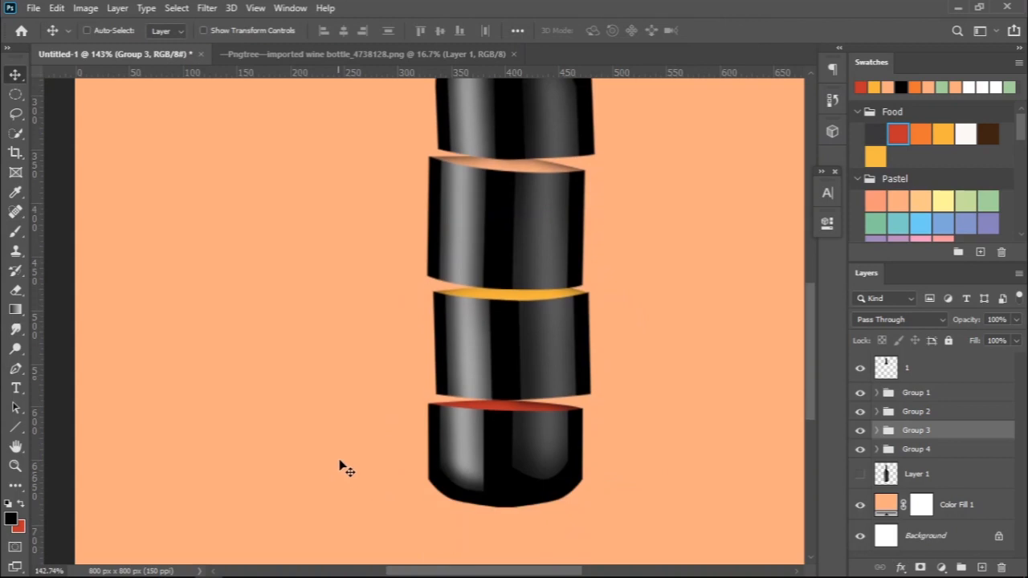
pyautogui.click(932, 452)
pyautogui.hotkey('ctrl', 't')
pyautogui.moveTo(543, 408); pyautogui.dragTo(549, 415)
pyautogui.click(748, 33)
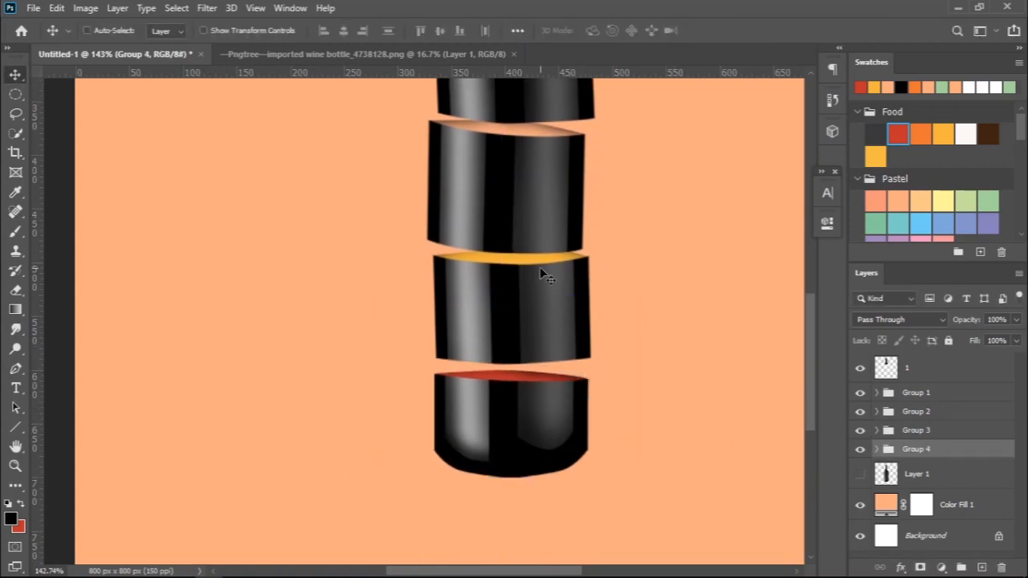
# Step: Convert layer 1 and Groups 1 to 4 together into a single smart object
pyautogui.hotkey('ctrl', '-')
pyautogui.hotkey('ctrl', '-')
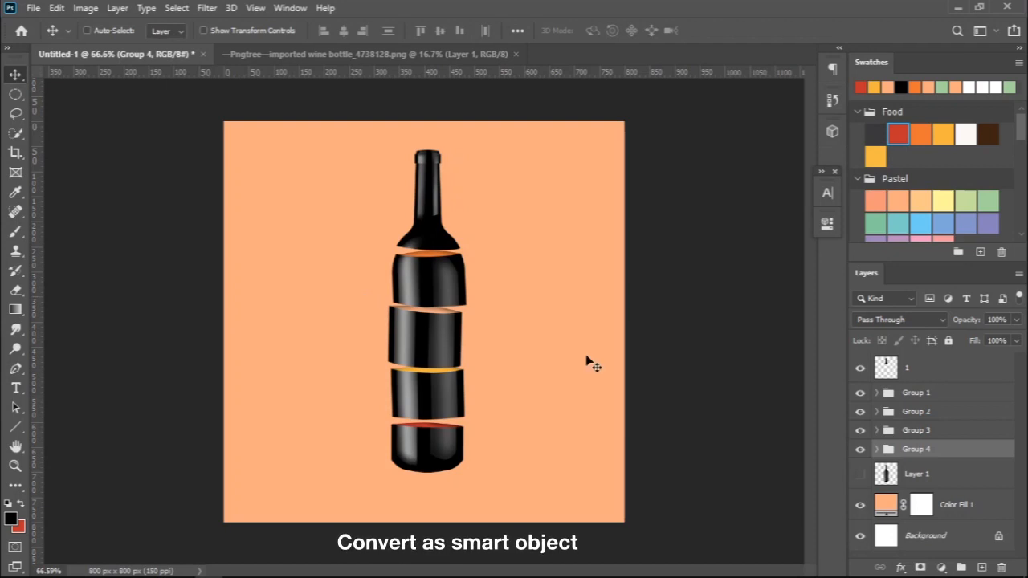
pyautogui.keyDown('shift'); pyautogui.click(956, 431); pyautogui.keyUp('shift')
pyautogui.keyDown('shift'); pyautogui.click(956, 412); pyautogui.keyUp('shift')
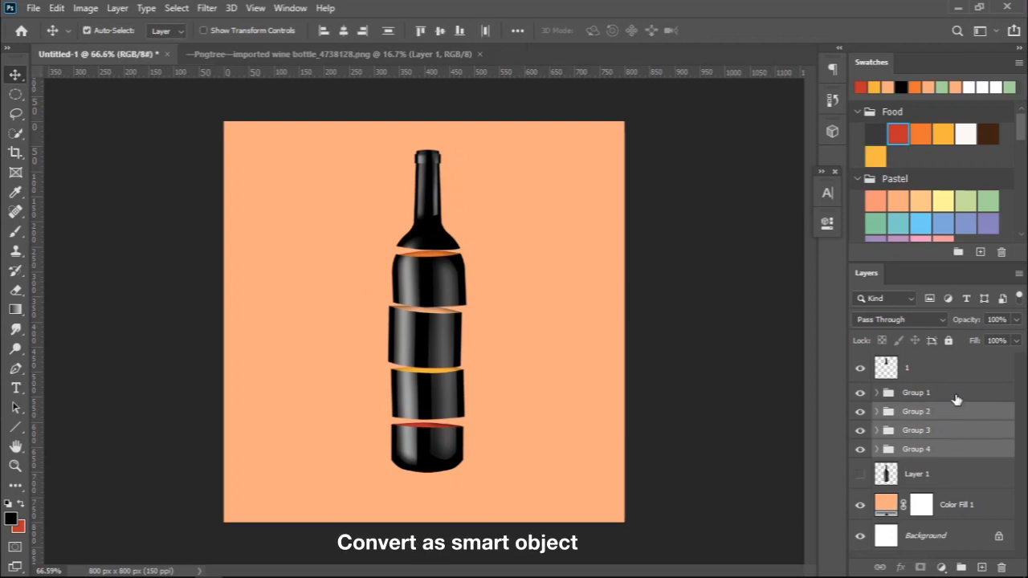
pyautogui.keyDown('shift'); pyautogui.click(956, 393); pyautogui.keyUp('shift')
pyautogui.keyDown('shift'); pyautogui.click(957, 376); pyautogui.keyUp('shift')
pyautogui.rightClick(957, 376)
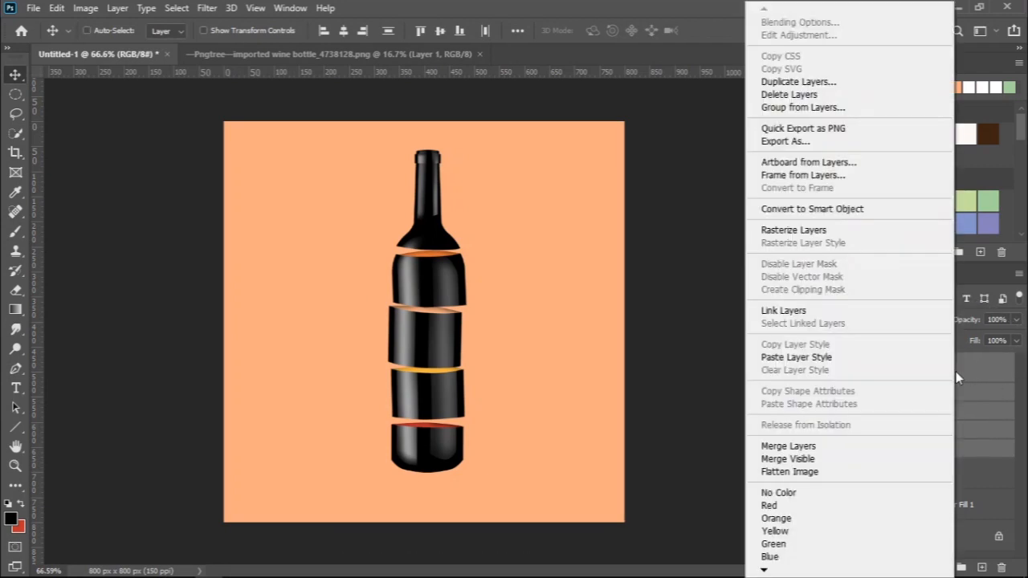
pyautogui.click(852, 210)
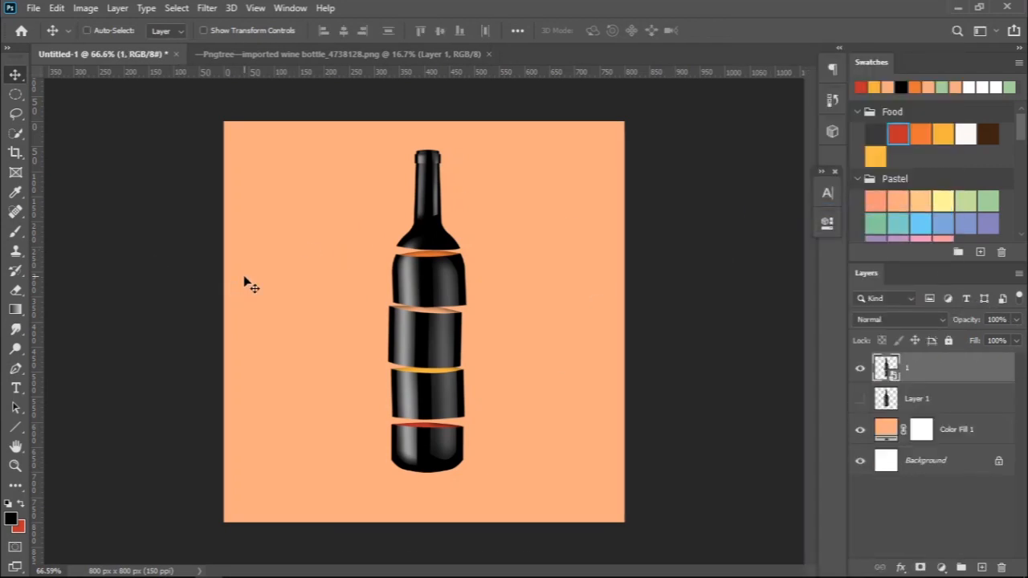
# Step: Scale the bottle smart object to 91.44% and centre it on the canvas at X 400 px, Y 400 px
pyautogui.hotkey('ctrl', 't')
pyautogui.moveTo(487, 147); pyautogui.dragTo(478, 173)
pyautogui.moveTo(440, 249); pyautogui.dragTo(439, 245)
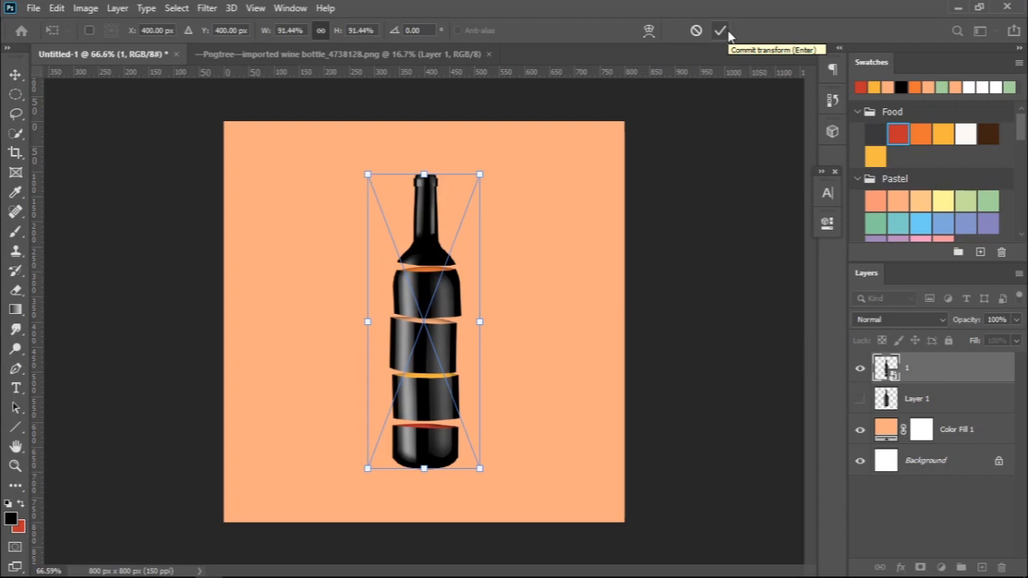
pyautogui.click(721, 31)
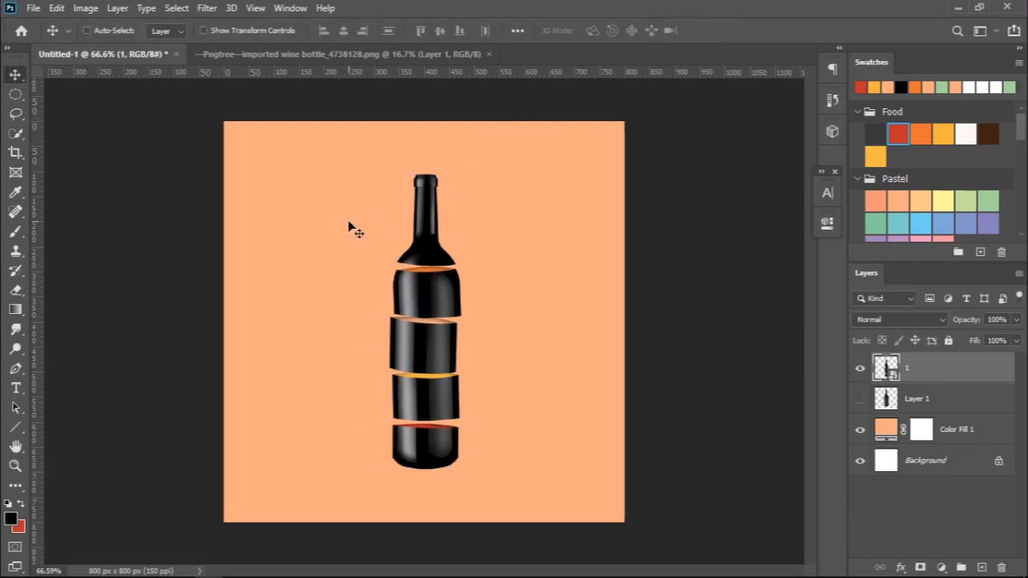
# Step: Draw a text box left of the bottle neck and format its text as Roboto Black, 12 pt
pyautogui.scroll(3, 350, 224)
pyautogui.press('t')
pyautogui.moveTo(322, 150); pyautogui.dragTo(405, 187)
pyautogui.click(828, 193)
pyautogui.click(702, 232)
pyautogui.scroll(5, 703, 232)
pyautogui.scroll(1, 702, 232)
pyautogui.click(703, 297)
pyautogui.click(801, 215)
pyautogui.click(790, 398)
pyautogui.click(828, 193)
# Step: Clear the text box, set the text colour to white and enter the heading HEALTHY
pyautogui.click(323, 153)
pyautogui.press('Delete')
pyautogui.press('Delete')
pyautogui.press('Delete')
pyautogui.press('Delete')
pyautogui.press('Delete')
pyautogui.press('Delete')
pyautogui.press('Delete')
pyautogui.press('Delete')
pyautogui.press('Delete')
pyautogui.press('Delete')
pyautogui.press('Delete')
pyautogui.press('Delete')
pyautogui.press('Delete')
pyautogui.press('Delete')
pyautogui.press('Delete')
pyautogui.press('Delete')
pyautogui.press('Delete')
pyautogui.press('Delete')
pyautogui.press('Delete')
pyautogui.press('Delete')
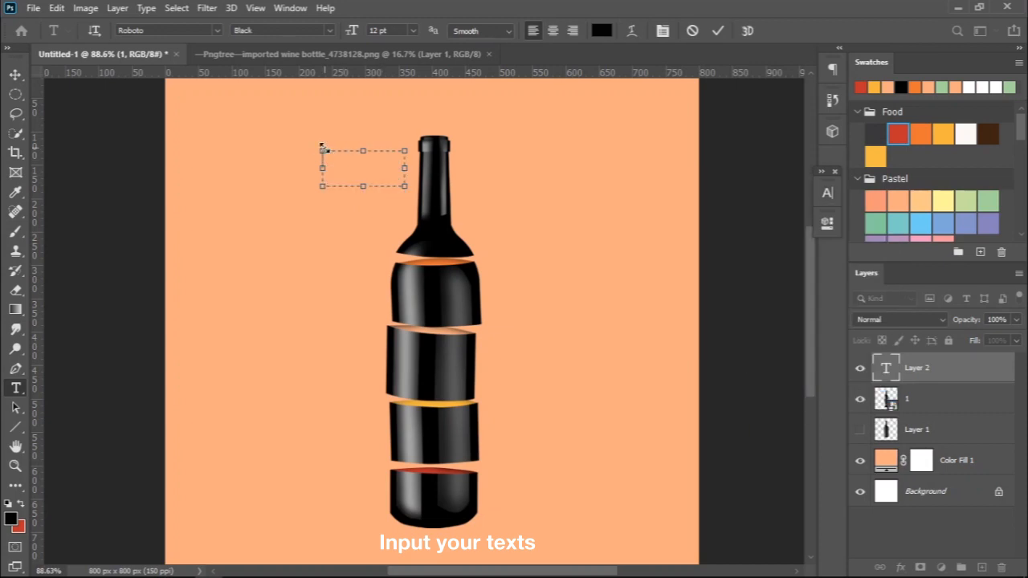
pyautogui.click(602, 31)
pyautogui.click(918, 241)
pyautogui.hotkey('ctrl', 'Return')
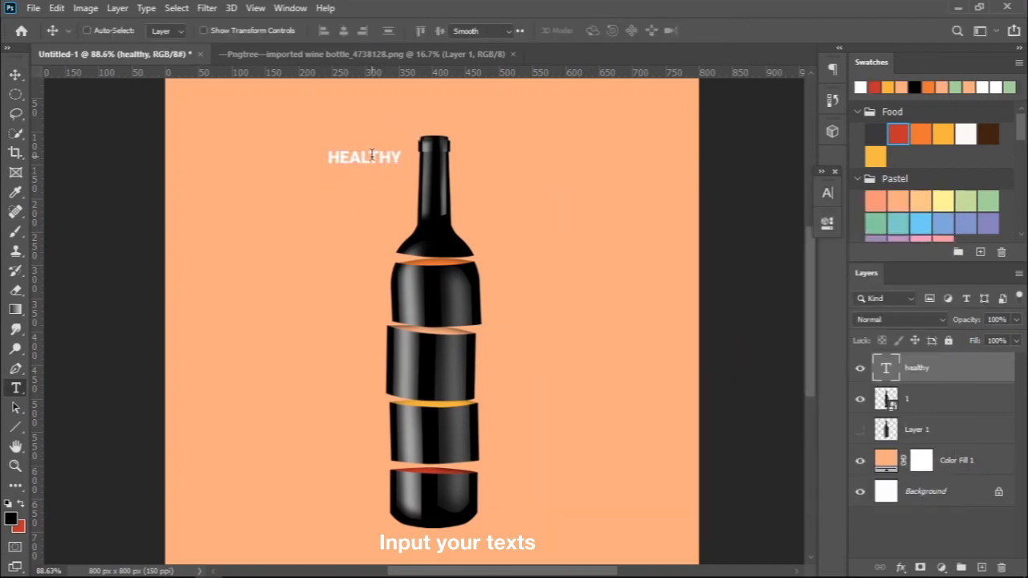
# Step: Add a right-aligned Lorem ipsum paragraph for the HEALTHY heading with the font size set to 6
pyautogui.doubleClick(706, 234)
pyautogui.write('6')
pyautogui.press('Return')
pyautogui.click(703, 297)
pyautogui.click(802, 215)
pyautogui.click(791, 347)
pyautogui.click(573, 30)
# Step: Fine-tune the Lorem ipsum paragraph's size and line spacing and position it directly beneath HEALTHY
pyautogui.click(827, 193)
pyautogui.click(787, 234)
pyautogui.press('Down')
pyautogui.click(703, 234)
pyautogui.press('Down')
pyautogui.press('Up')
pyautogui.click(789, 234)
pyautogui.press('Up')
pyautogui.moveTo(351, 213); pyautogui.dragTo(387, 193)
pyautogui.click(718, 31)
# Step: Duplicate the HEALTHY heading and its paragraph to the right of the bottle neck
pyautogui.press('v')
pyautogui.moveTo(387, 161)
pyautogui.mouseDown()
pyautogui.moveTo(458, 165)
pyautogui.moveTo(523, 195)
pyautogui.moveTo(518, 204)
pyautogui.mouseUp()
pyautogui.keyDown('ctrl'); pyautogui.click(290, 147); pyautogui.keyUp('ctrl')
pyautogui.click(915, 341)
pyautogui.keyDown('ctrl'); pyautogui.click(372, 181); pyautogui.keyUp('ctrl')
# Step: Replace the duplicated heading's text with LESS SUGAR on two lines and adjust its line spacing
pyautogui.doubleClick(519, 164)
pyautogui.write('LE')
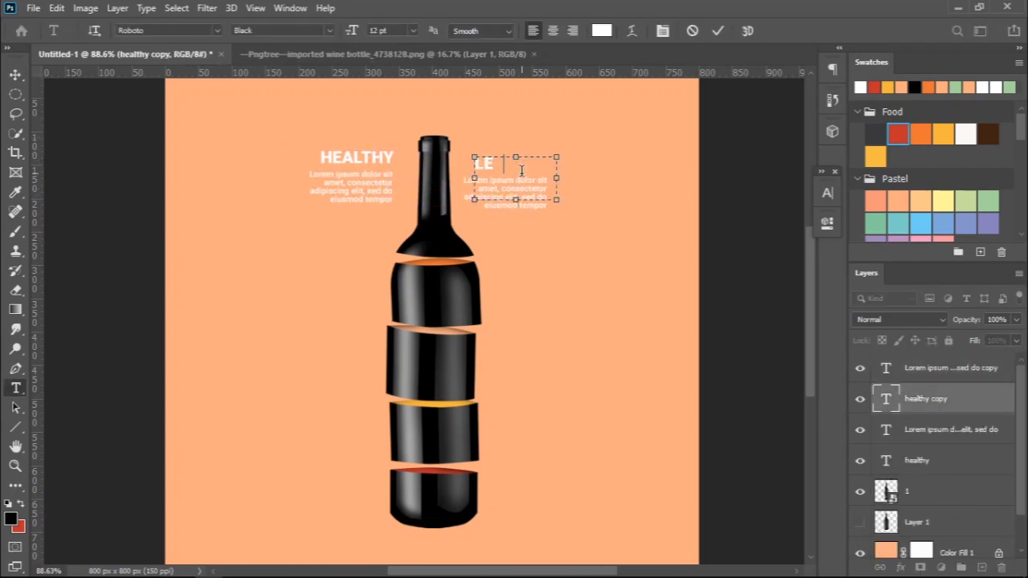
pyautogui.hotkey('ctrl', 'a')
pyautogui.click(827, 193)
pyautogui.click(744, 233)
pyautogui.click(827, 193)
pyautogui.click(718, 31)
pyautogui.press('v')
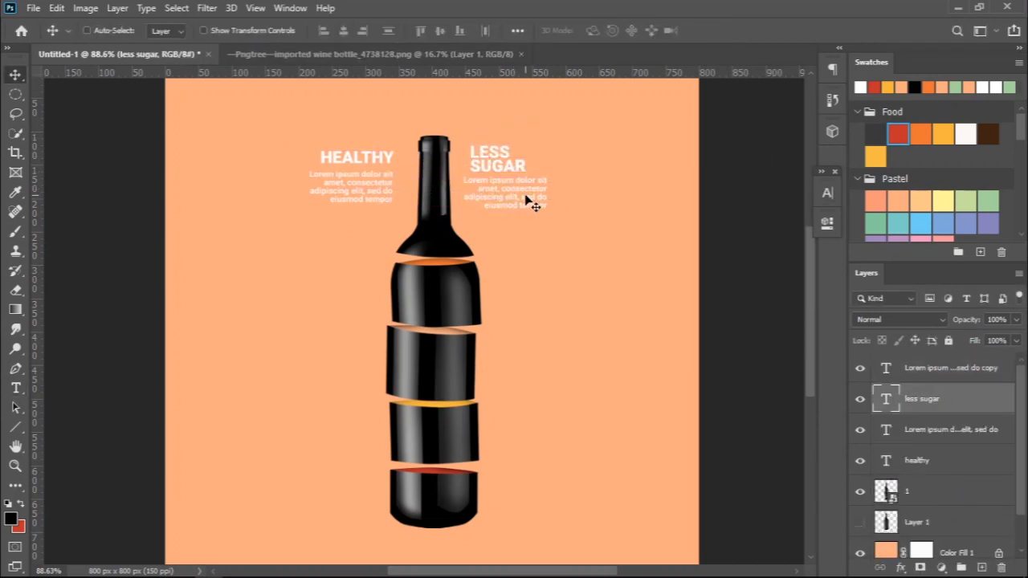
# Step: Left-align the paragraph under LESS SUGAR and line it up with the heading
pyautogui.doubleClick(528, 198)
pyautogui.click(533, 30)
pyautogui.moveTo(499, 193); pyautogui.dragTo(523, 208)
pyautogui.moveTo(490, 164); pyautogui.dragTo(489, 176)
# Step: Duplicate the HEALTHY text block down beside the upper body slices and change its heading to ORGANIC
pyautogui.click(365, 159)
pyautogui.keyDown('shift'); pyautogui.click(367, 198); pyautogui.keyUp('shift')
pyautogui.moveTo(367, 198); pyautogui.dragTo(340, 322)
pyautogui.doubleClick(369, 283)
pyautogui.write('ORGANIC')
pyautogui.hotkey('ctrl', 'Return')
# Step: Duplicate the ORGANIC text block beside the lower slices, change its heading to RECOMMENDED and reposition the heading
pyautogui.scroll(-2, 332, 291)
pyautogui.keyDown('shift'); pyautogui.click(346, 258); pyautogui.keyUp('shift')
pyautogui.moveTo(346, 258); pyautogui.dragTo(346, 392)
pyautogui.click(354, 357)
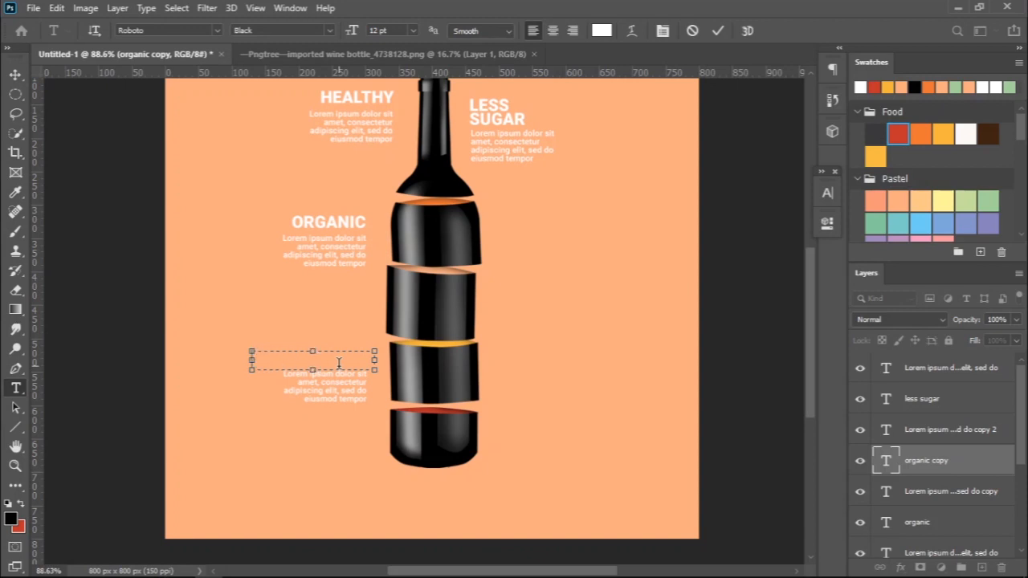
pyautogui.moveTo(251, 361); pyautogui.dragTo(230, 361)
pyautogui.click(718, 31)
pyautogui.press('v')
pyautogui.moveTo(334, 361); pyautogui.dragTo(344, 361)
# Step: Duplicate the LESS SUGAR text block down the bottle's right side and change its heading to AFFORDABLE
pyautogui.scroll(3, 544, 185)
pyautogui.moveTo(544, 185); pyautogui.dragTo(612, 318)
pyautogui.doubleClick(522, 313)
pyautogui.write('AFFORDABLE')
pyautogui.click(718, 33)
pyautogui.press('v')
pyautogui.moveTo(542, 312); pyautogui.dragTo(543, 325)
# Step: Duplicate the AFFORDABLE text block beside the lower slices and change its heading to LONG LIFE on two lines
pyautogui.moveTo(519, 300); pyautogui.dragTo(570, 380)
pyautogui.moveTo(565, 331); pyautogui.dragTo(558, 423)
pyautogui.doubleClick(573, 452)
pyautogui.write('long life')
pyautogui.moveTo(619, 443); pyautogui.dragTo(540, 442)
pyautogui.click(719, 31)
pyautogui.press('v')
# Step: Shift RECOMMENDED, ORGANIC and HEALTHY slightly left, and LESS SUGAR and AFFORDABLE slightly right, offsetting them from their paragraphs
pyautogui.moveTo(354, 444); pyautogui.dragTo(343, 444)
pyautogui.moveTo(341, 307); pyautogui.dragTo(341, 308)
pyautogui.moveTo(362, 181); pyautogui.dragTo(350, 181)
pyautogui.moveTo(498, 202); pyautogui.dragTo(511, 201)
pyautogui.moveTo(508, 321); pyautogui.dragTo(523, 322)
pyautogui.scroll(-3, 946, 497)
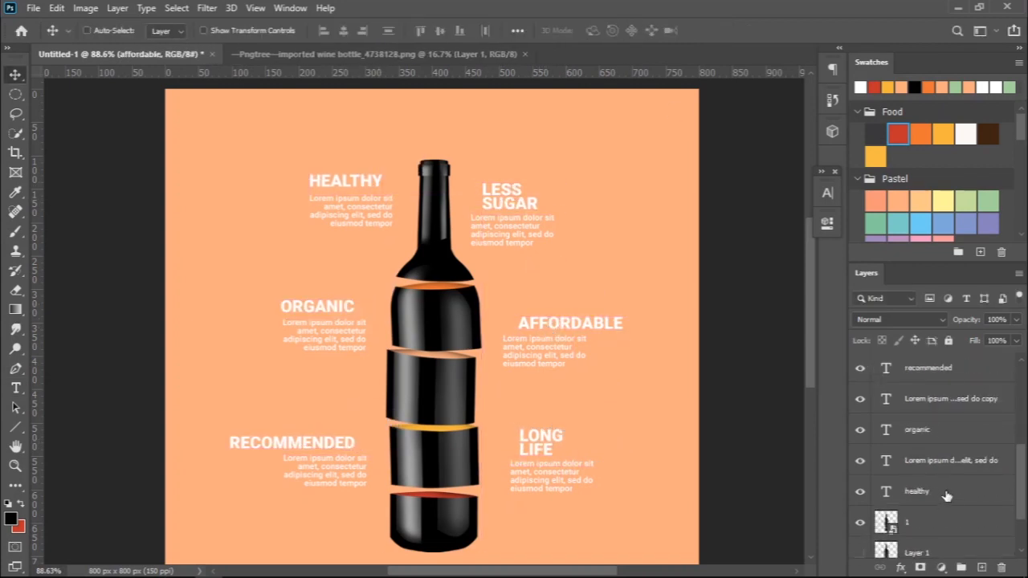
# Step: Group all the heading and paragraph text layers above the bottle and name the group texts
pyautogui.keyDown('shift'); pyautogui.click(946, 495); pyautogui.keyUp('shift')
pyautogui.hotkey('ctrl', 'g')
pyautogui.scroll(1, 949, 426)
pyautogui.click(942, 368)
pyautogui.moveTo(942, 370); pyautogui.dragTo(935, 390)
pyautogui.doubleClick(922, 363)
pyautogui.write('texts')
pyautogui.press('Return')
# Step: Make a rectangular selection around HEALTHY, fill it with a pastel green Solid Color layer and place it beneath the texts group
pyautogui.rightClick(15, 94)
pyautogui.click(48, 85)
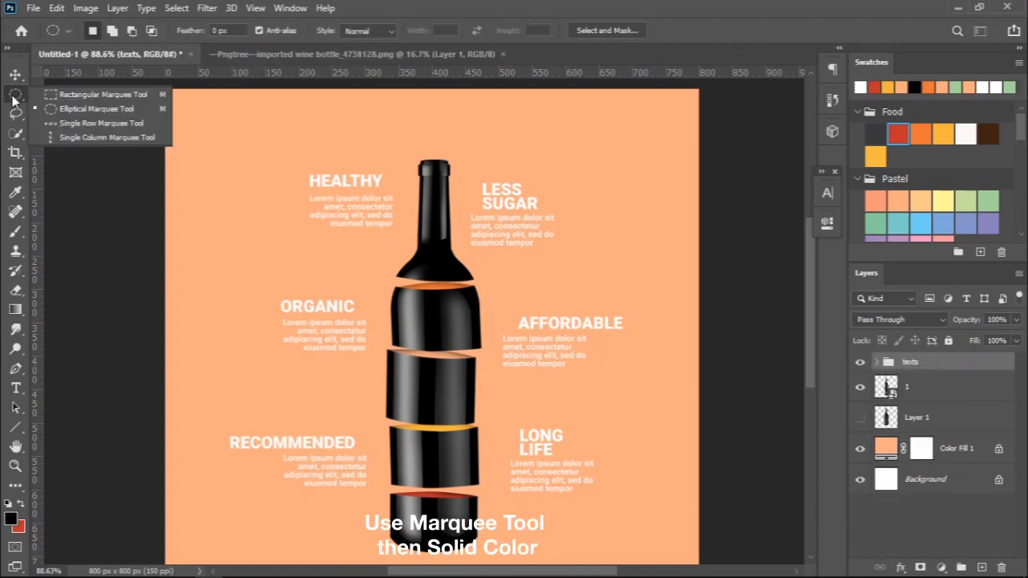
pyautogui.scroll(4, 311, 161)
pyautogui.moveTo(292, 178)
pyautogui.mouseDown()
pyautogui.moveTo(498, 229)
pyautogui.moveTo(526, 223)
pyautogui.mouseUp()
pyautogui.click(942, 568)
pyautogui.click(918, 296)
pyautogui.click(903, 242)
pyautogui.moveTo(967, 368); pyautogui.dragTo(966, 407)
pyautogui.press('v')
pyautogui.moveTo(252, 172); pyautogui.dragTo(480, 219)
pyautogui.moveTo(479, 218); pyautogui.dragTo(452, 218)
pyautogui.click(877, 363)
pyautogui.hscroll(5, 482, 287)
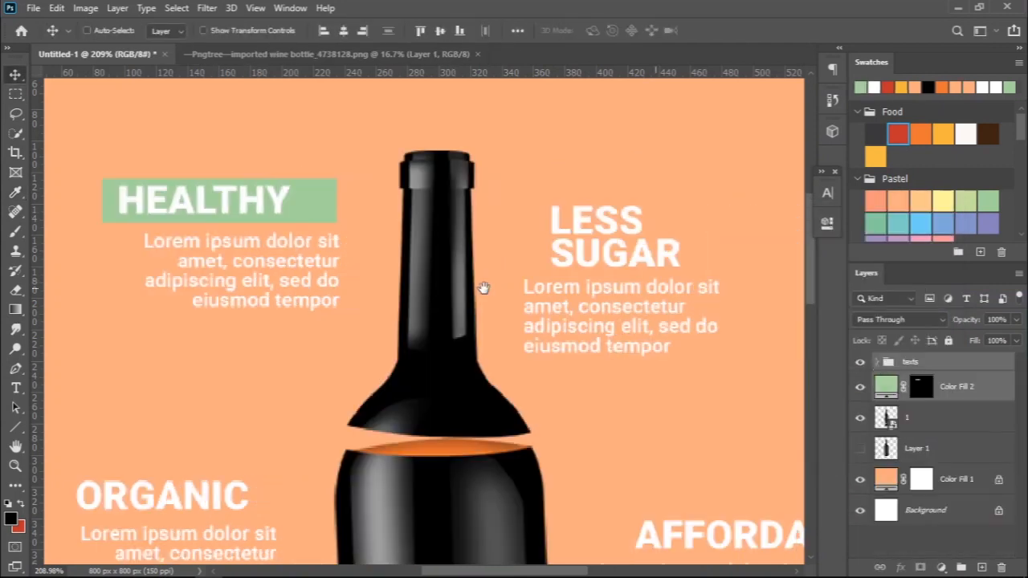
# Step: Add a pastel green Solid Color box behind LESS SUGAR and nudge the heading right within it
pyautogui.press('m')
pyautogui.moveTo(508, 194); pyautogui.dragTo(718, 274)
pyautogui.click(942, 567)
pyautogui.click(918, 294)
pyautogui.click(907, 239)
pyautogui.press('v')
pyautogui.keyDown('ctrl'); pyautogui.click(625, 236); pyautogui.keyUp('ctrl')
pyautogui.moveTo(535, 246); pyautogui.dragTo(578, 230)
pyautogui.moveTo(213, 363); pyautogui.dragTo(326, 294)
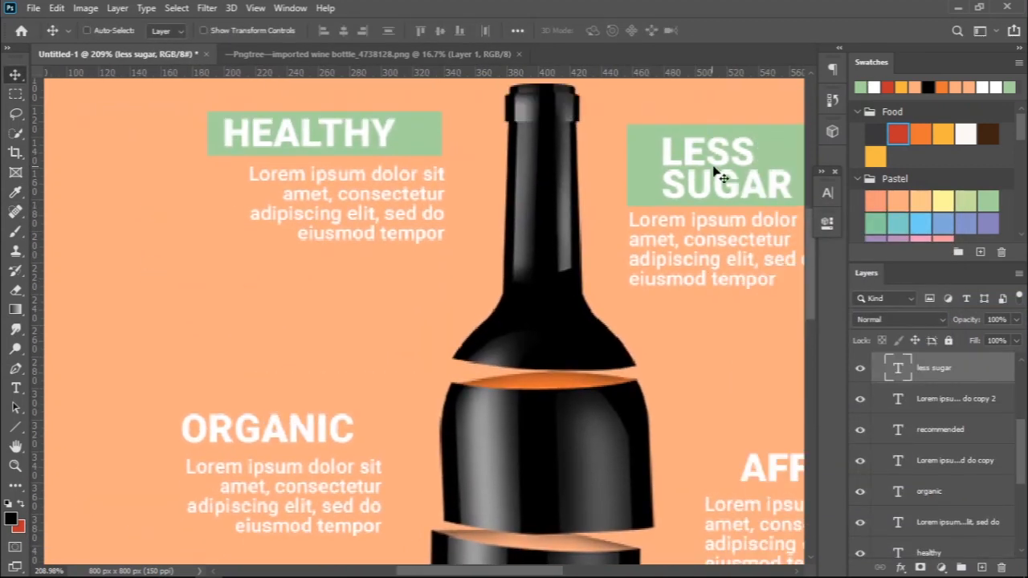
# Step: Add a pastel green Solid Color box behind ORGANIC and move its layer beneath the texts group
pyautogui.scroll(-3, 482, 266)
pyautogui.press('m')
pyautogui.moveTo(171, 275); pyautogui.dragTo(391, 320)
pyautogui.click(942, 567)
pyautogui.click(948, 301)
pyautogui.click(860, 87)
pyautogui.click(905, 242)
pyautogui.moveTo(965, 372); pyautogui.dragTo(961, 480)
pyautogui.scroll(-2, 962, 480)
pyautogui.moveTo(962, 436)
pyautogui.mouseDown()
pyautogui.moveTo(961, 516)
pyautogui.moveTo(960, 503)
pyautogui.mouseUp()
# Step: Add a pastel green Solid Color box behind the AFFORDABLE heading
pyautogui.moveTo(674, 323)
pyautogui.mouseDown()
pyautogui.moveTo(398, 354)
pyautogui.moveTo(729, 393)
pyautogui.mouseUp()
pyautogui.click(941, 567)
pyautogui.click(948, 302)
pyautogui.click(860, 87)
pyautogui.click(869, 241)
pyautogui.moveTo(344, 355)
pyautogui.mouseDown()
pyautogui.moveTo(711, 145)
pyautogui.moveTo(770, 131)
pyautogui.mouseUp()
# Step: Add a Solid Color box in #a3d39c behind RECOMMENDED and nudge the heading slightly left
pyautogui.moveTo(197, 400)
pyautogui.mouseDown()
pyautogui.moveTo(363, 438)
pyautogui.moveTo(538, 445)
pyautogui.mouseUp()
pyautogui.click(942, 568)
pyautogui.click(948, 303)
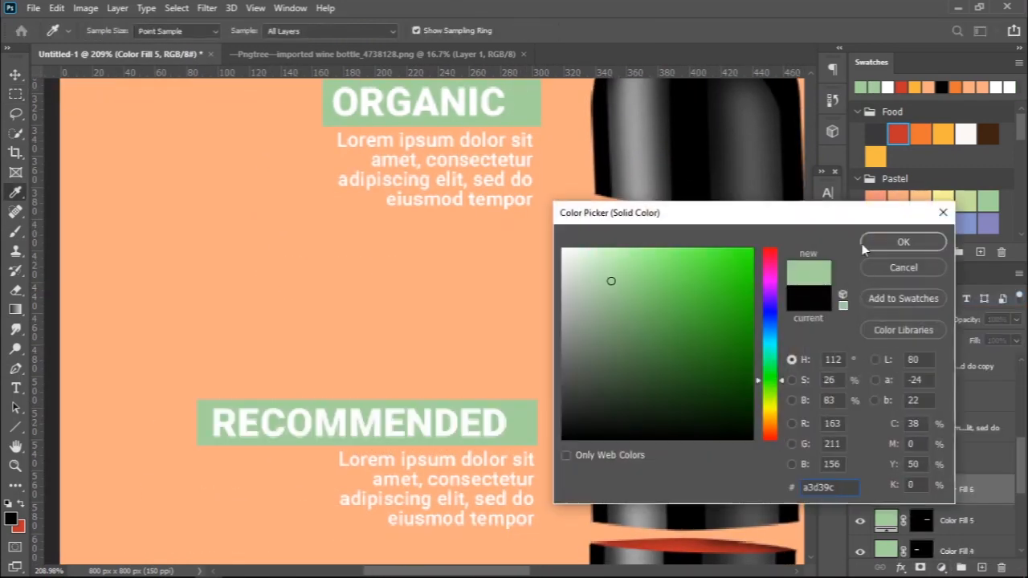
pyautogui.click(905, 241)
pyautogui.keyDown('ctrl'); pyautogui.click(436, 413); pyautogui.keyUp('ctrl')
pyautogui.moveTo(437, 412); pyautogui.dragTo(48, 207)
# Step: Add a pastel green Solid Color box behind LONG LIFE and nudge the LONG LIFE and AFFORDABLE headings right within their boxes
pyautogui.moveTo(444, 229); pyautogui.dragTo(661, 309)
pyautogui.moveTo(631, 297); pyautogui.dragTo(634, 298)
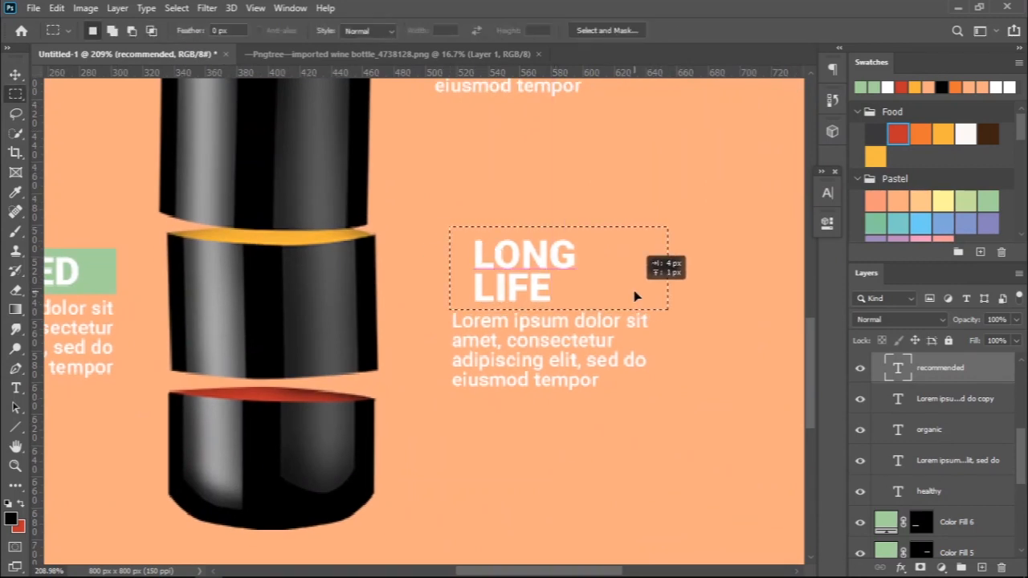
pyautogui.click(941, 567)
pyautogui.click(944, 295)
pyautogui.click(902, 239)
pyautogui.moveTo(515, 255); pyautogui.dragTo(531, 255)
pyautogui.scroll(5, 533, 222)
pyautogui.keyDown('ctrl'); pyautogui.click(601, 184); pyautogui.keyUp('ctrl')
pyautogui.scroll(-5, 437, 269)
pyautogui.scroll(3, 440, 198)
pyautogui.scroll(5, 439, 196)
# Step: Add a small circular dot at the right end of the HEALTHY box, filled with Solid Color #f9ad81
pyautogui.rightClick(15, 94)
pyautogui.click(72, 106)
pyautogui.scroll(3, 916, 426)
pyautogui.click(878, 362)
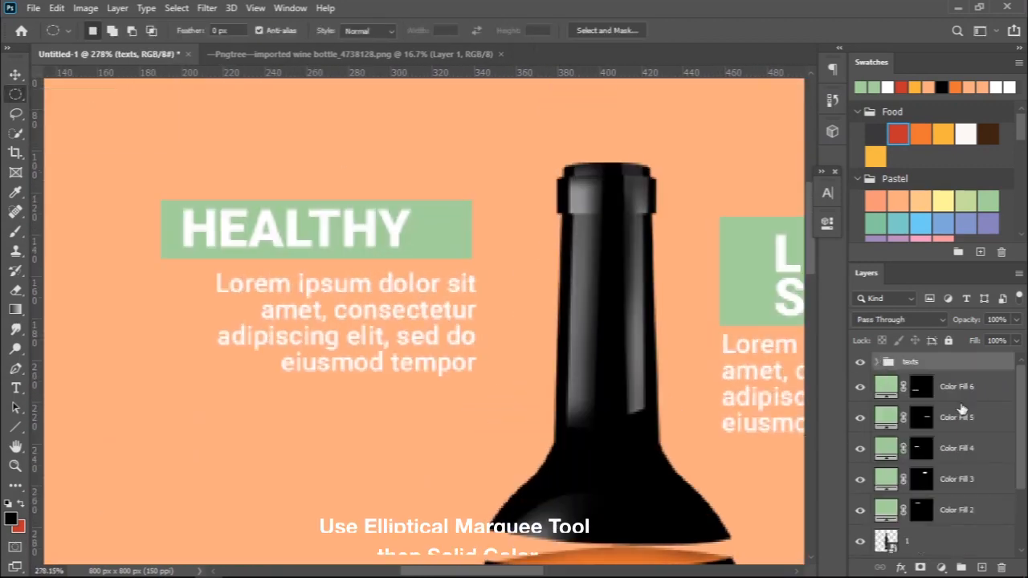
pyautogui.click(956, 387)
pyautogui.scroll(3, 395, 224)
pyautogui.moveTo(449, 219); pyautogui.dragTo(474, 245)
pyautogui.click(941, 567)
pyautogui.click(944, 295)
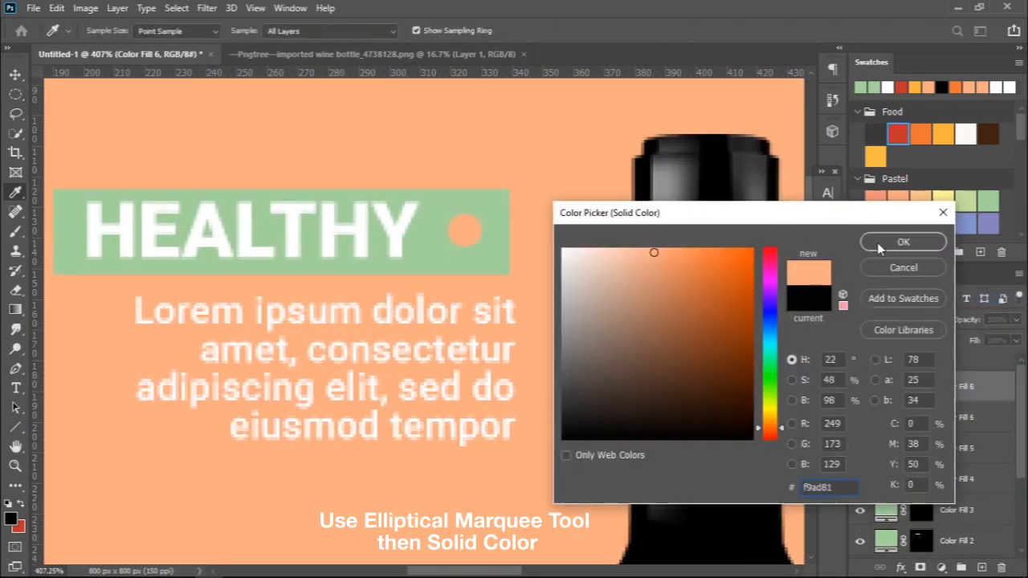
pyautogui.click(905, 238)
# Step: Duplicate the peach dot into the LESS SUGAR, AFFORDABLE and LONG LIFE boxes, raising the last copy above the texts group
pyautogui.press('v')
pyautogui.scroll(-2, 361, 266)
pyautogui.moveTo(293, 228); pyautogui.dragTo(623, 255)
pyautogui.scroll(-5, 623, 255)
pyautogui.moveTo(525, 166); pyautogui.dragTo(540, 291)
pyautogui.scroll(3, 544, 299)
pyautogui.scroll(-2, 540, 290)
pyautogui.moveTo(539, 205); pyautogui.dragTo(551, 421)
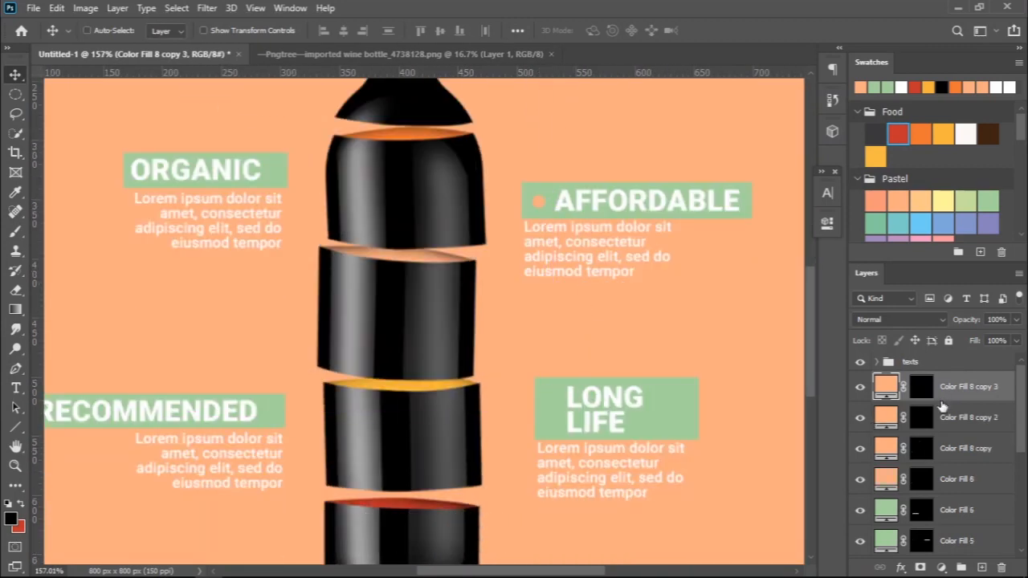
pyautogui.scroll(-1, 946, 397)
pyautogui.scroll(2, 914, 428)
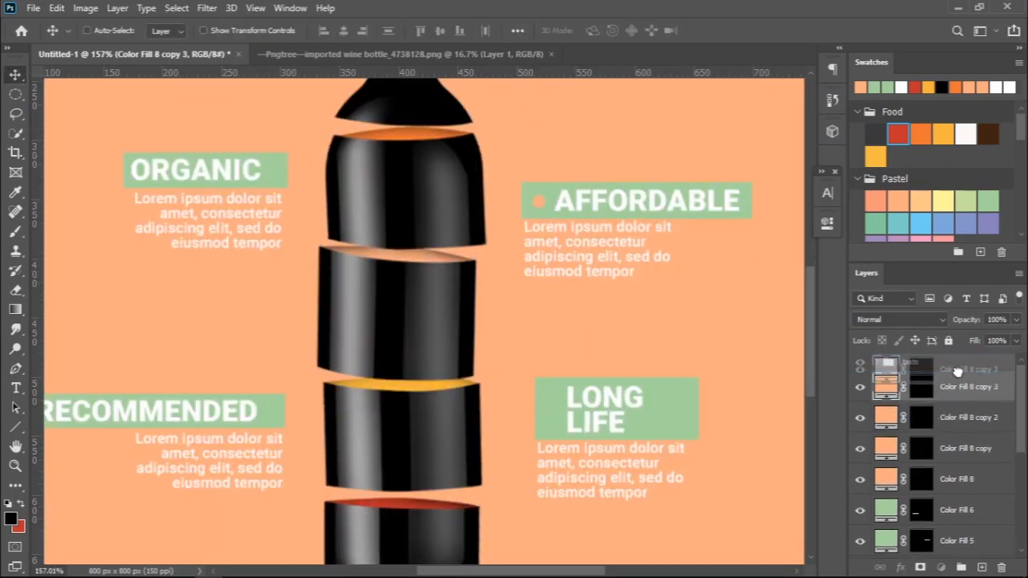
pyautogui.moveTo(958, 395); pyautogui.dragTo(956, 365)
# Step: Duplicate the peach dot to the right ends of the ORGANIC and RECOMMENDED boxes
pyautogui.scroll(2, 554, 422)
pyautogui.hscroll(-4, 557, 301)
pyautogui.scroll(4, 557, 300)
pyautogui.moveTo(541, 138); pyautogui.dragTo(493, 441)
pyautogui.scroll(-1, 493, 441)
pyautogui.scroll(-2, 492, 441)
pyautogui.moveTo(486, 191); pyautogui.dragTo(480, 500)
pyautogui.scroll(-5, 490, 364)
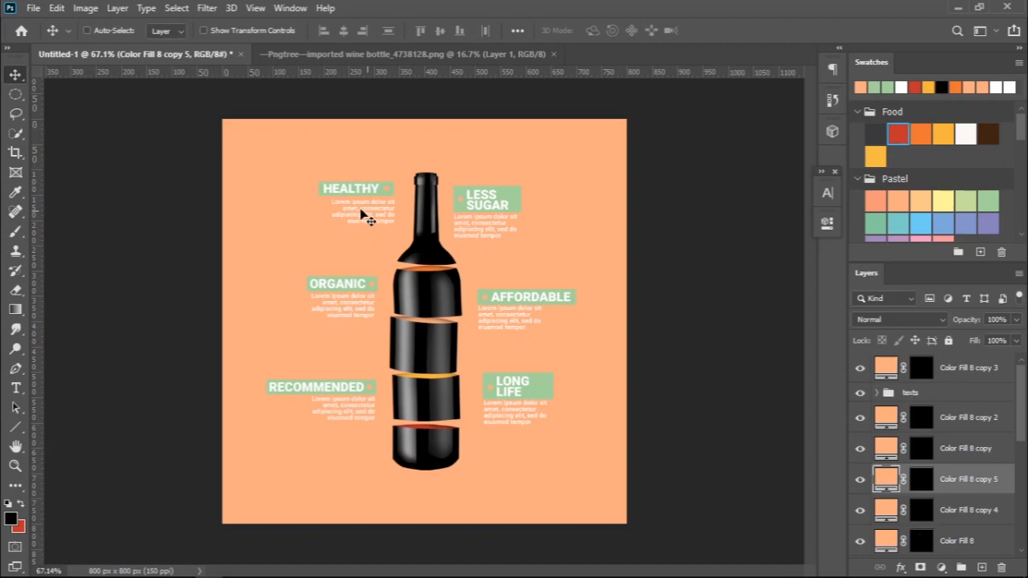
# Step: Skew the HEALTHY heading, box, dot and paragraph together about 5° vertically, raising their left side
pyautogui.moveTo(287, 161)
pyautogui.mouseDown()
pyautogui.moveTo(402, 218)
pyautogui.moveTo(403, 233)
pyautogui.mouseUp()
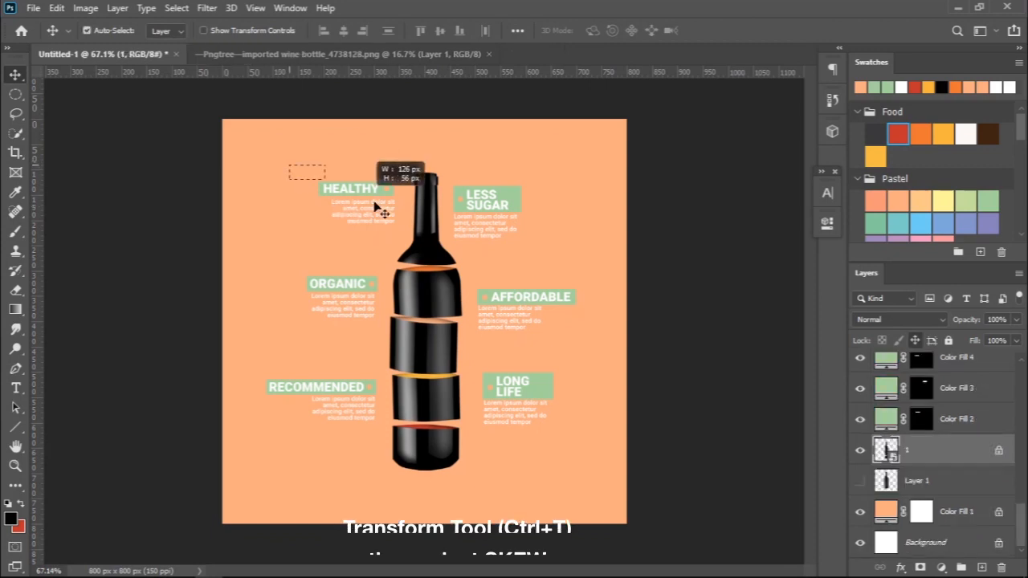
pyautogui.hotkey('ctrl', 't')
pyautogui.rightClick(370, 191)
pyautogui.click(394, 250)
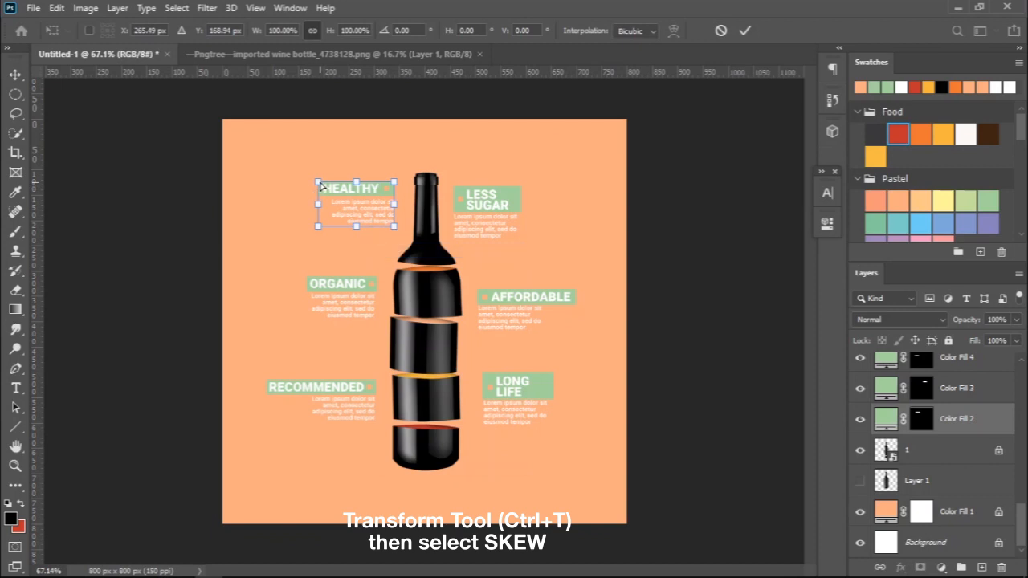
pyautogui.moveTo(318, 180); pyautogui.dragTo(319, 175)
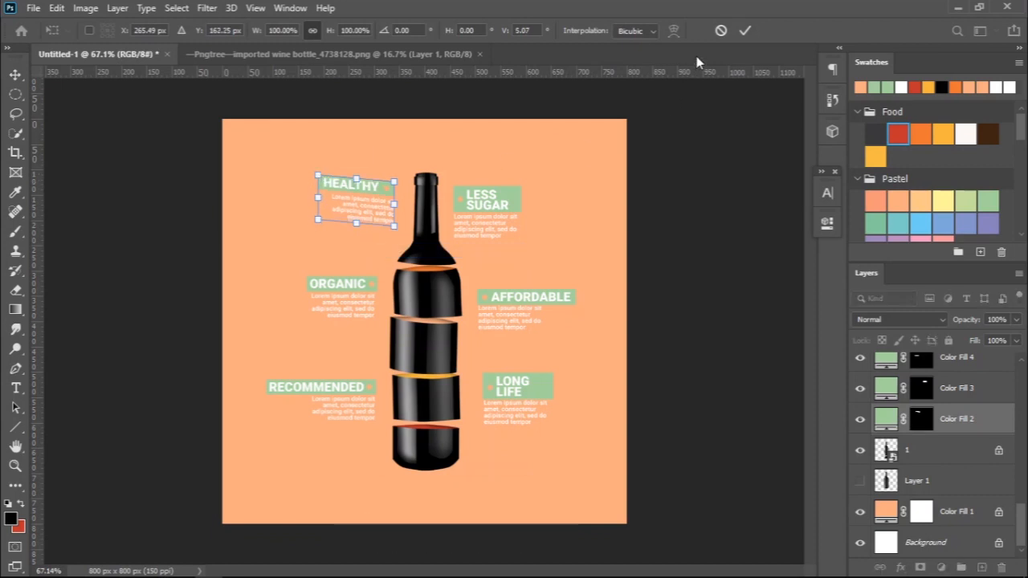
pyautogui.press('Return')
# Step: Skew the ORGANIC heading, box, dot and paragraph together, raising their left side slightly
pyautogui.moveTo(287, 275); pyautogui.dragTo(354, 310)
pyautogui.hotkey('ctrl', 't')
pyautogui.rightClick(347, 291)
pyautogui.click(372, 350)
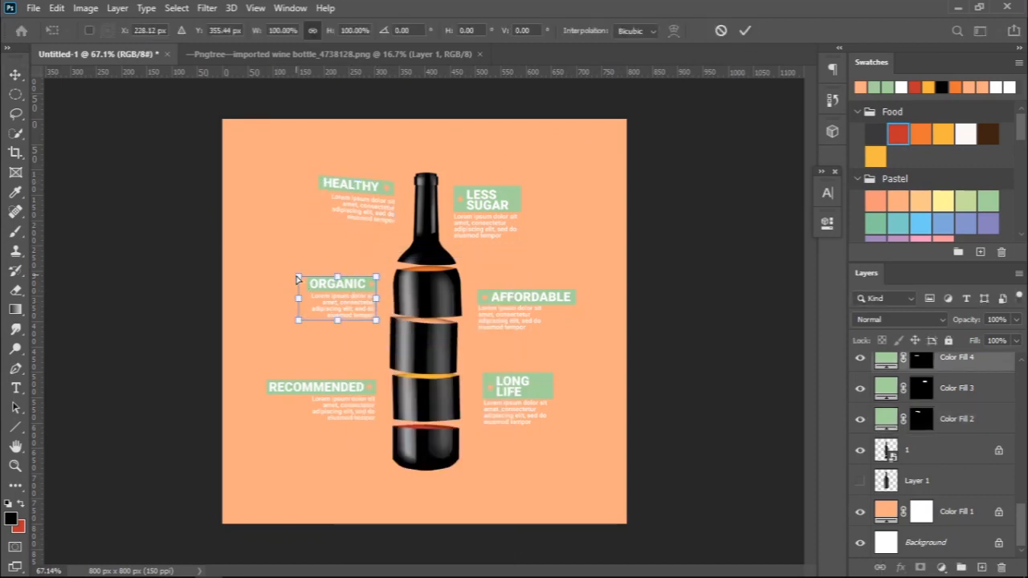
pyautogui.moveTo(299, 274); pyautogui.dragTo(299, 268)
pyautogui.click(745, 30)
# Step: Skew the RECOMMENDED heading, box, dot and paragraph together about 3.9° vertically, raising their left side
pyautogui.moveTo(253, 362); pyautogui.dragTo(376, 426)
pyautogui.hotkey('ctrl', 't')
pyautogui.rightClick(355, 395)
pyautogui.click(446, 173)
pyautogui.moveTo(269, 379); pyautogui.dragTo(270, 372)
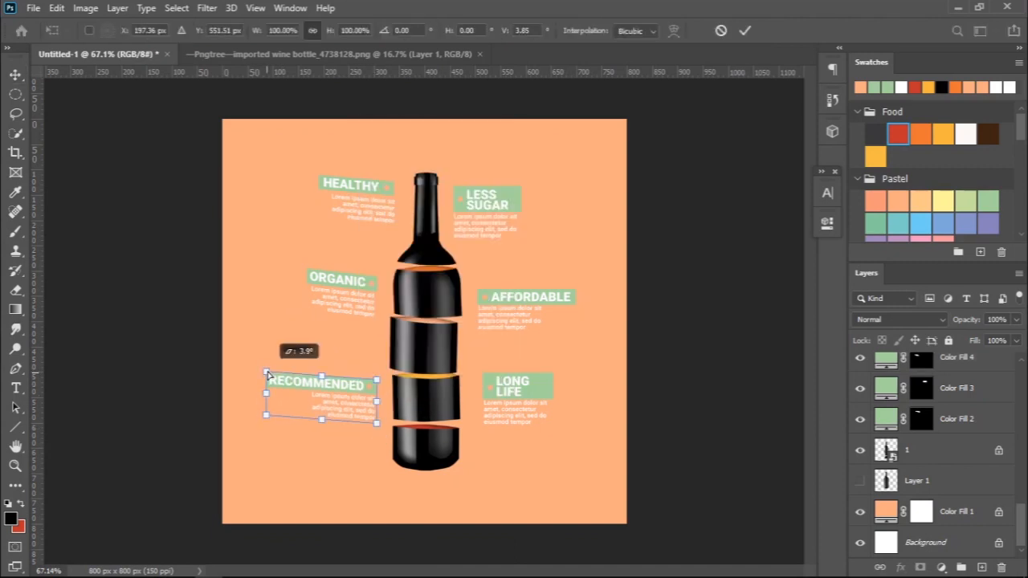
pyautogui.press('Return')
# Step: Move the ORGANIC block slightly right and down, and the RECOMMENDED block slightly right and up
pyautogui.moveTo(287, 267); pyautogui.dragTo(363, 308)
pyautogui.moveTo(363, 308); pyautogui.dragTo(369, 318)
pyautogui.moveTo(262, 360); pyautogui.dragTo(377, 435)
pyautogui.moveTo(363, 414); pyautogui.dragTo(368, 405)
# Step: Skew the LESS SUGAR heading, box, dot and paragraph together, raising their right side slightly
pyautogui.moveTo(453, 168); pyautogui.dragTo(535, 242)
pyautogui.hotkey('ctrl', 't')
pyautogui.rightClick(511, 215)
pyautogui.click(573, 273)
pyautogui.moveTo(530, 187); pyautogui.dragTo(530, 180)
pyautogui.click(746, 30)
# Step: Skew the AFFORDABLE block with its right side raised and shift it slightly left toward the bottle
pyautogui.moveTo(473, 278); pyautogui.dragTo(584, 335)
pyautogui.hotkey('ctrl', 't')
pyautogui.moveTo(583, 291); pyautogui.dragTo(582, 285)
pyautogui.moveTo(519, 304); pyautogui.dragTo(514, 307)
pyautogui.click(746, 31)
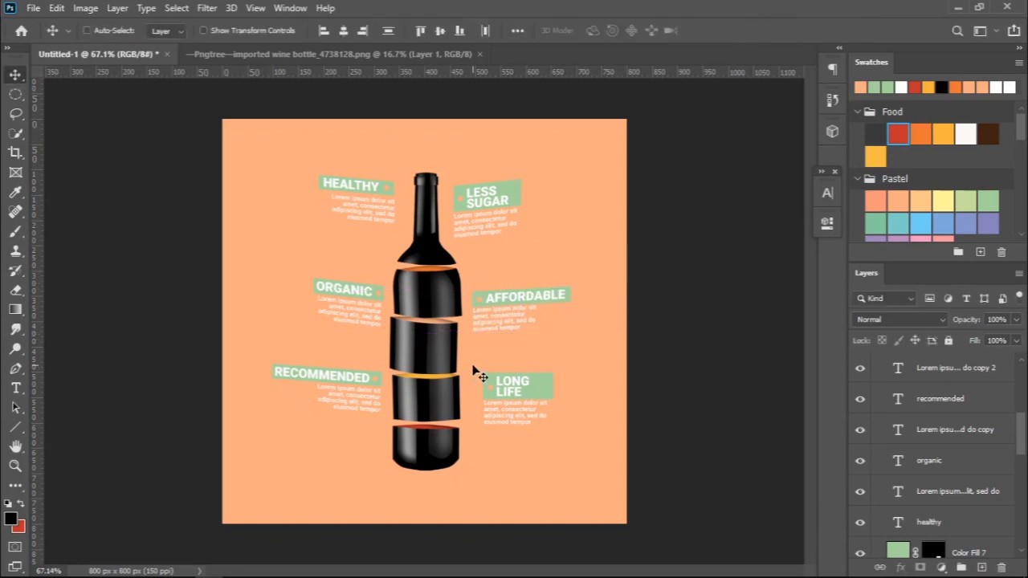
# Step: Skew the LONG LIFE block with its right side raised and move it closer to the bottle
pyautogui.moveTo(474, 367); pyautogui.dragTo(569, 441)
pyautogui.hotkey('ctrl', 't')
pyautogui.rightClick(548, 380)
pyautogui.click(594, 158)
pyautogui.moveTo(560, 372); pyautogui.dragTo(560, 364)
pyautogui.moveTo(560, 427); pyautogui.dragTo(510, 401)
pyautogui.click(746, 31)
# Step: Move the ORGANIC block slightly upward and fine-tune the placement of the callouts around the bottle
pyautogui.moveTo(297, 269); pyautogui.dragTo(384, 332)
pyautogui.moveTo(372, 318); pyautogui.dragTo(371, 306)
pyautogui.moveTo(477, 356); pyautogui.dragTo(516, 414)
pyautogui.moveTo(555, 275); pyautogui.dragTo(505, 331)
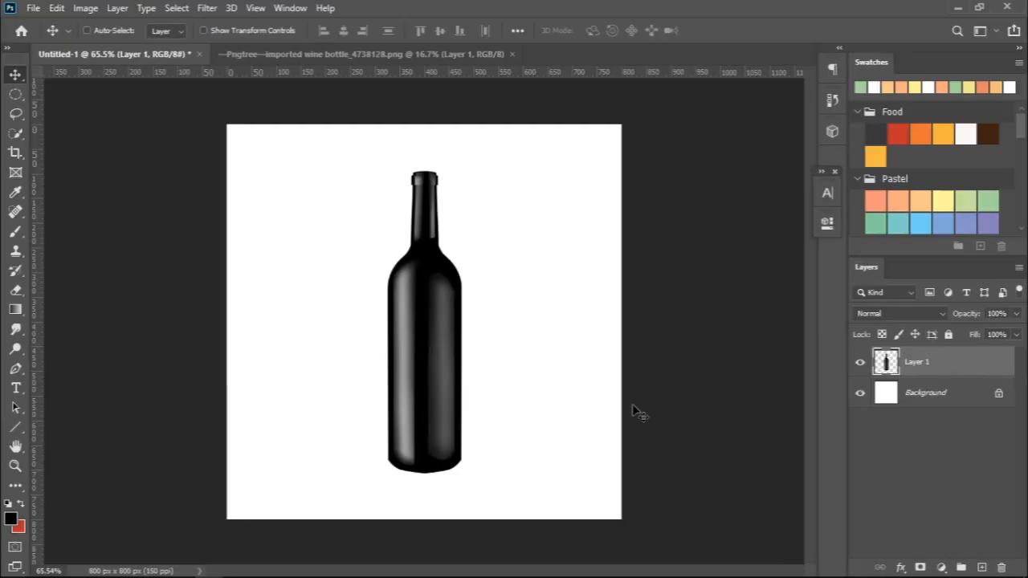
# Step: Add a Solid Color background in #a3d39c beneath the whole-bottle layer and lock its position
pyautogui.click(943, 568)
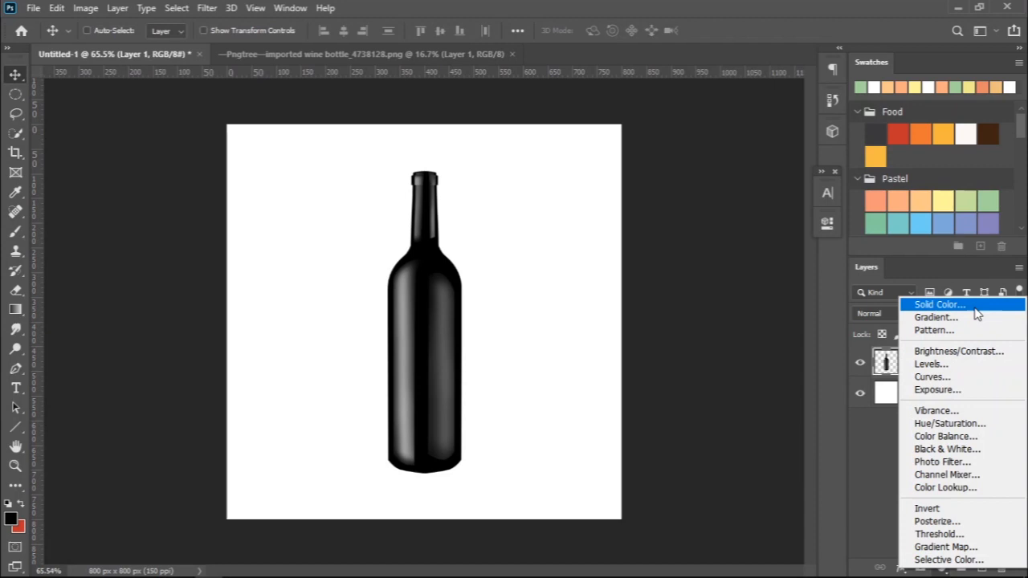
pyautogui.click(960, 307)
pyautogui.click(863, 85)
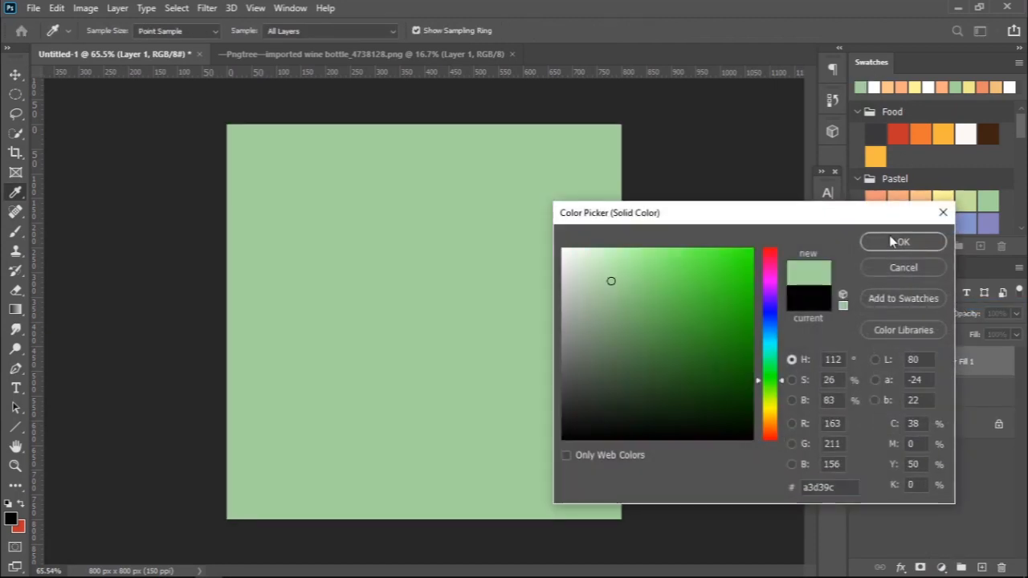
pyautogui.click(899, 242)
pyautogui.moveTo(985, 361); pyautogui.dragTo(964, 406)
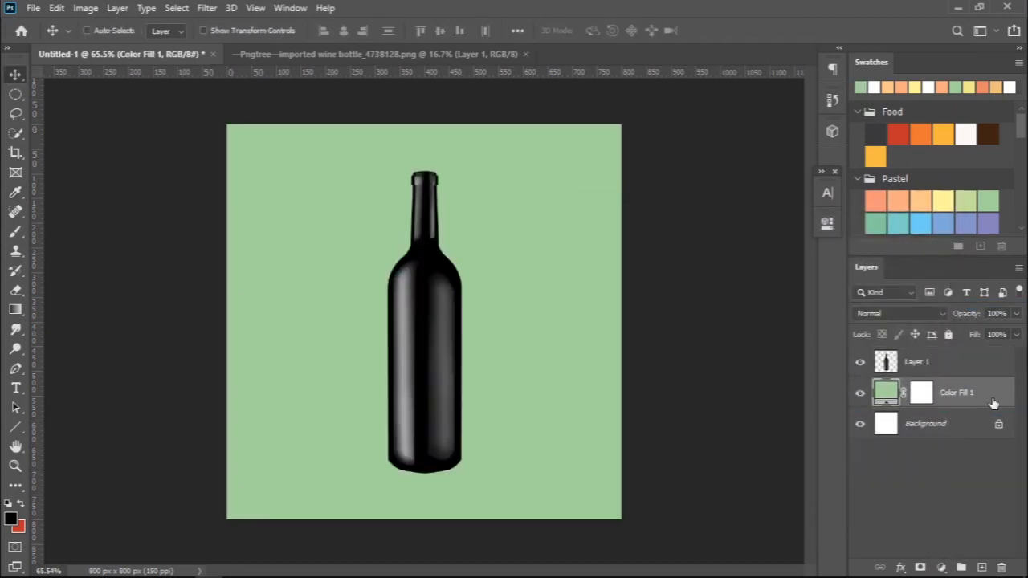
pyautogui.click(916, 335)
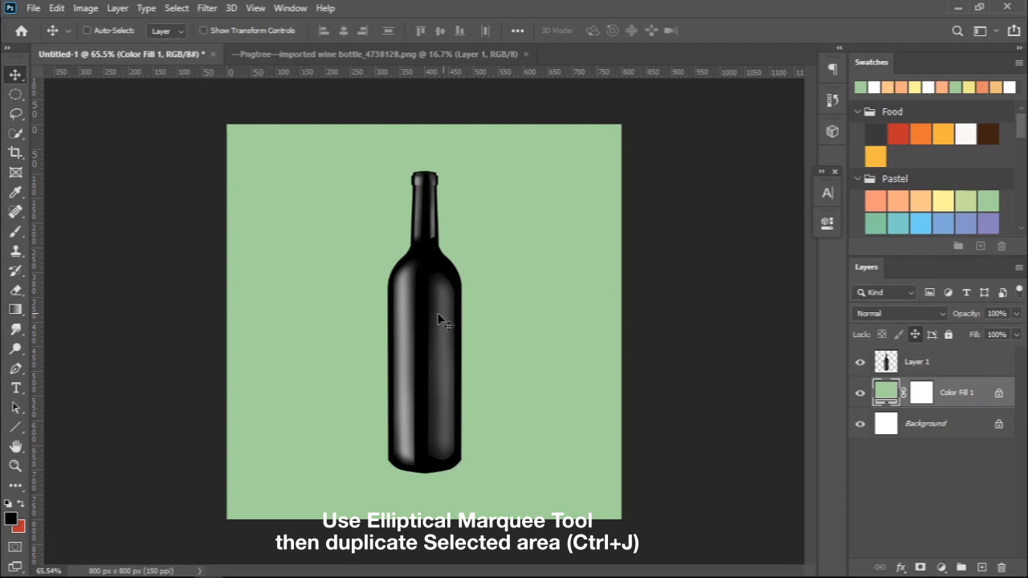
# Step: Make a circular selection over the bottle's upper part and duplicate that area of Layer 1 to a new layer
pyautogui.rightClick(20, 97)
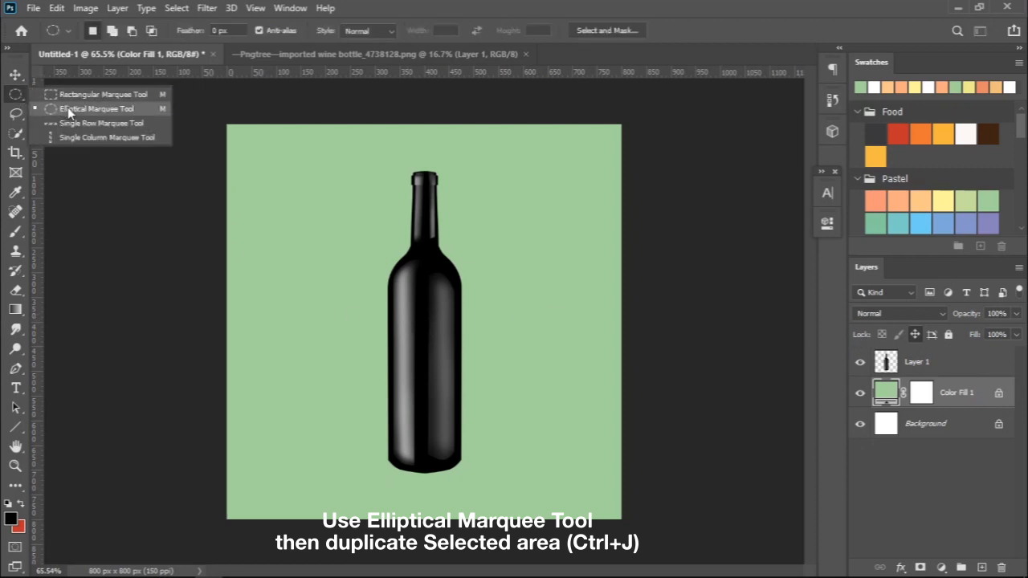
pyautogui.click(65, 110)
pyautogui.moveTo(364, 148); pyautogui.dragTo(544, 376)
pyautogui.moveTo(494, 291); pyautogui.dragTo(468, 300)
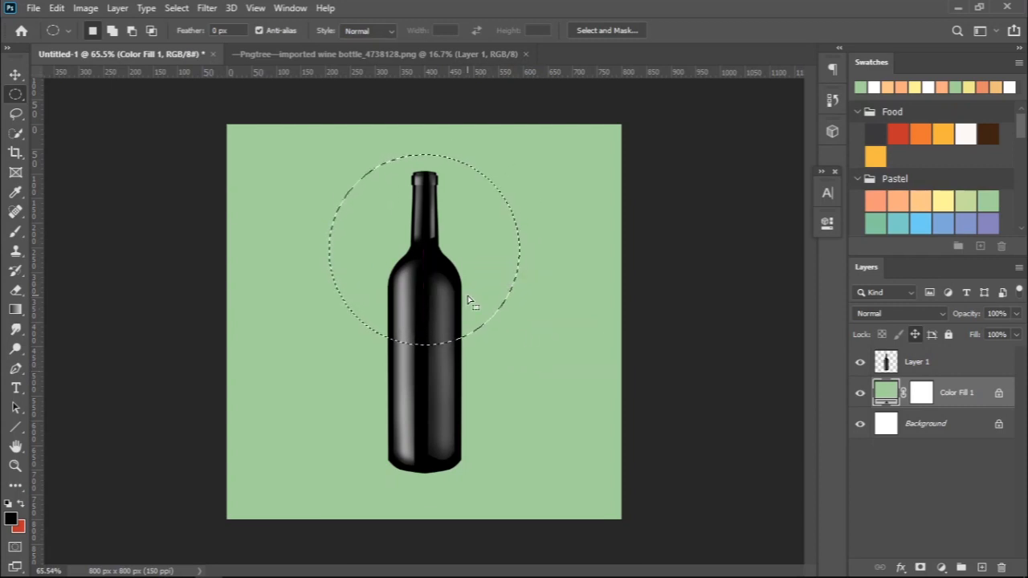
pyautogui.click(922, 369)
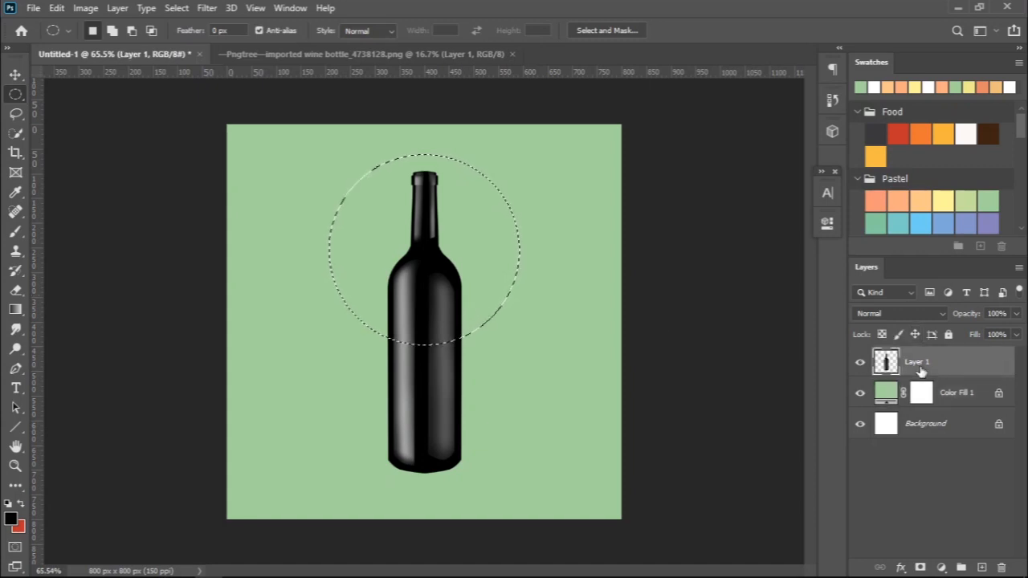
pyautogui.hotkey('ctrl', 'j')
# Step: Turn the original bottle in Layer 1 white with Levels, setting the black output level to 255
pyautogui.click(926, 397)
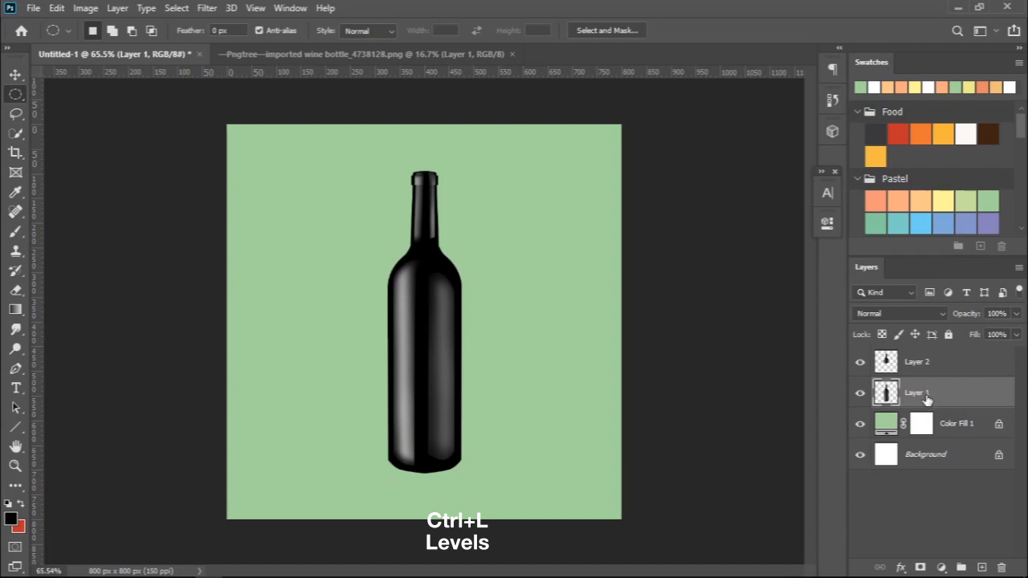
pyautogui.hotkey('ctrl', 'l')
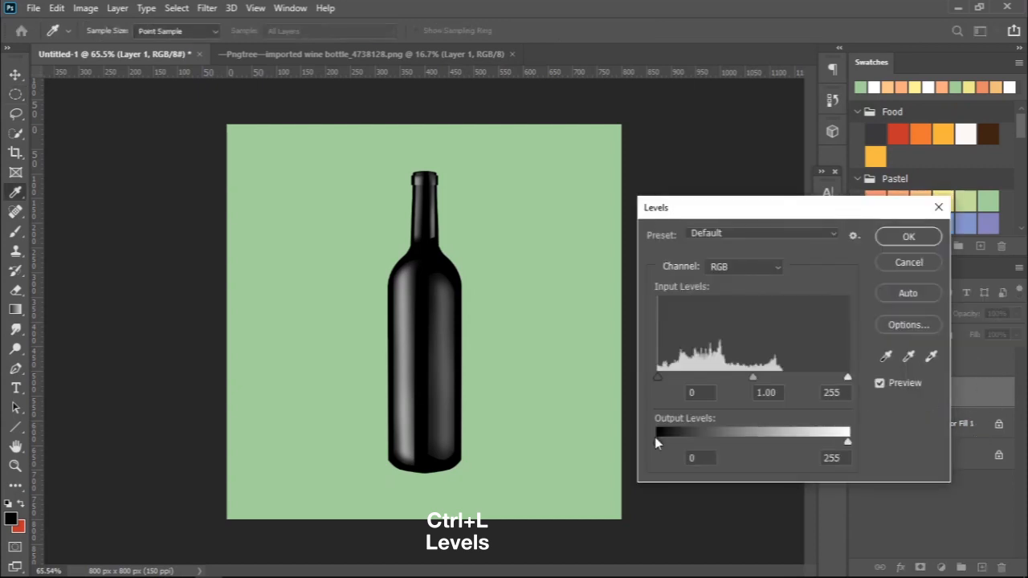
pyautogui.moveTo(657, 441); pyautogui.dragTo(868, 435)
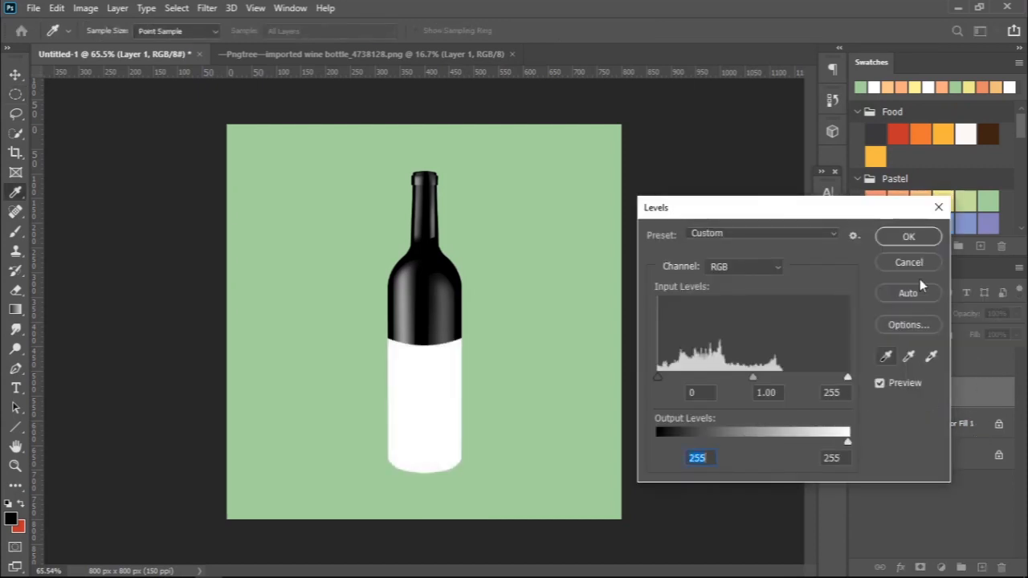
pyautogui.click(912, 241)
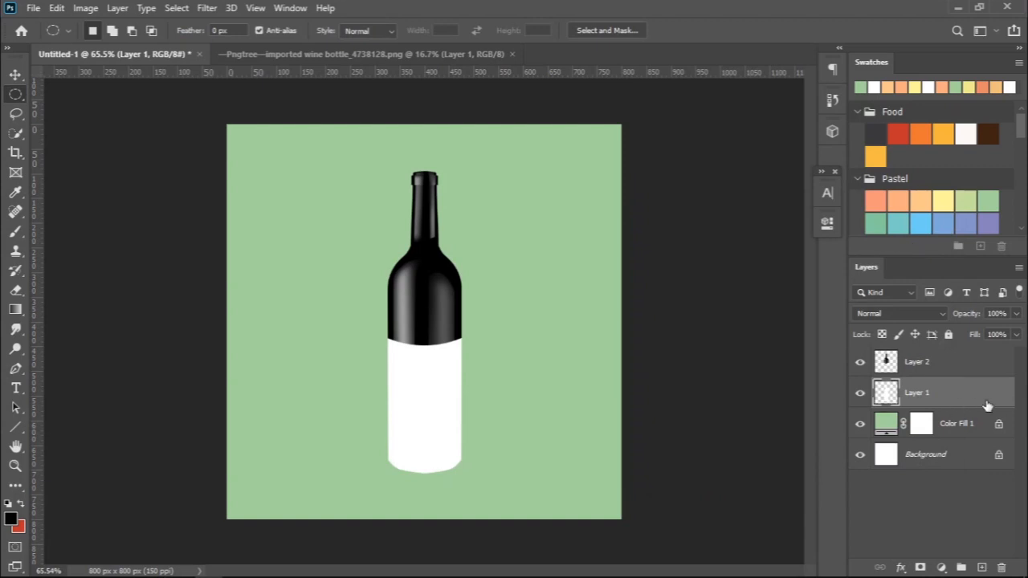
# Step: Add an Inner Shadow to white Layer 1: Multiply, 50% opacity, angle 84°, distance 7 px, choke 13%, size 18 px
pyautogui.doubleClick(982, 404)
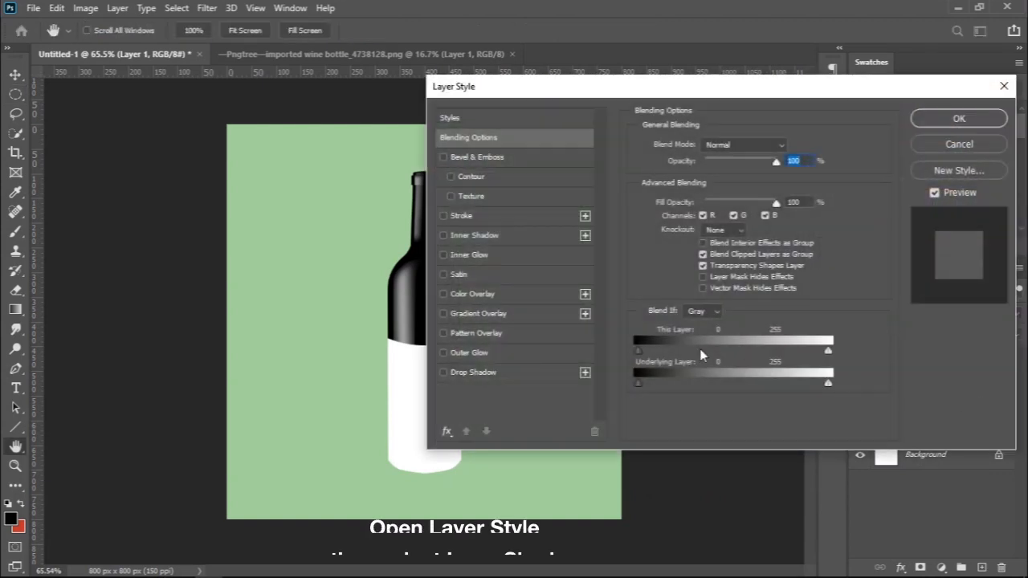
pyautogui.click(444, 235)
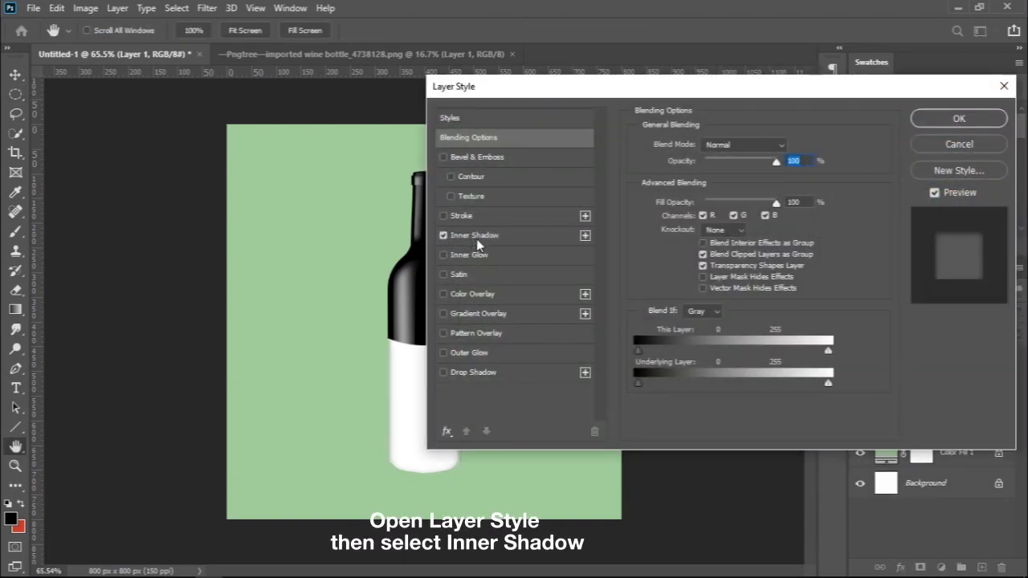
pyautogui.click(474, 236)
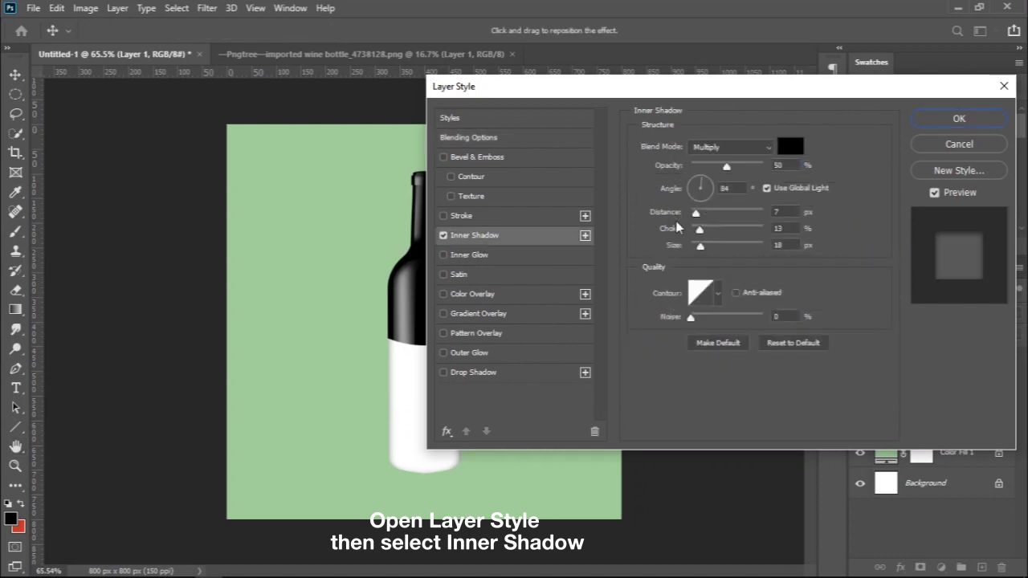
pyautogui.click(991, 118)
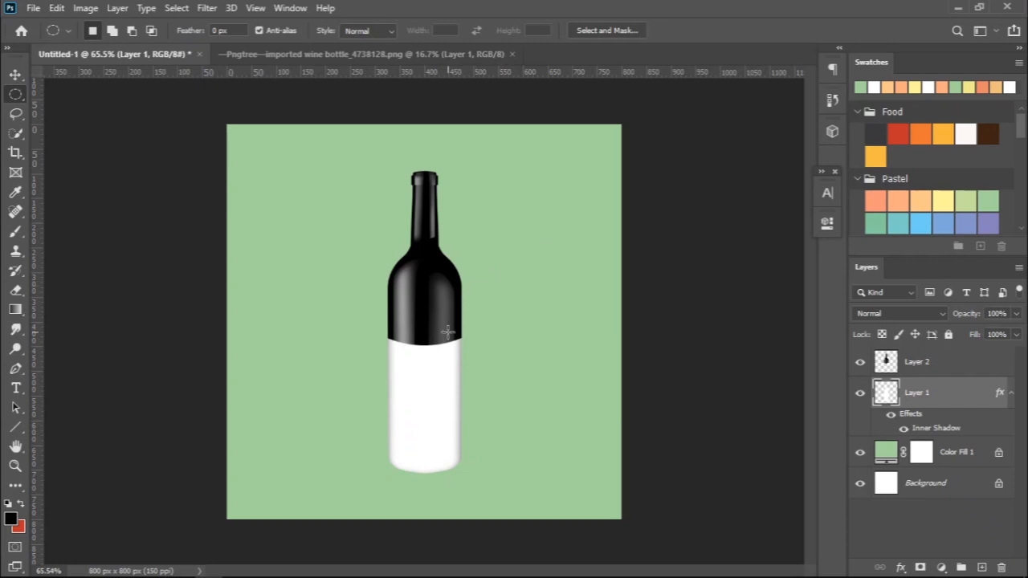
# Step: Draw a closed curved path around the bottle's lower white part with the Curvature Pen tool and convert it into a selection
pyautogui.click(19, 369)
pyautogui.click(76, 397)
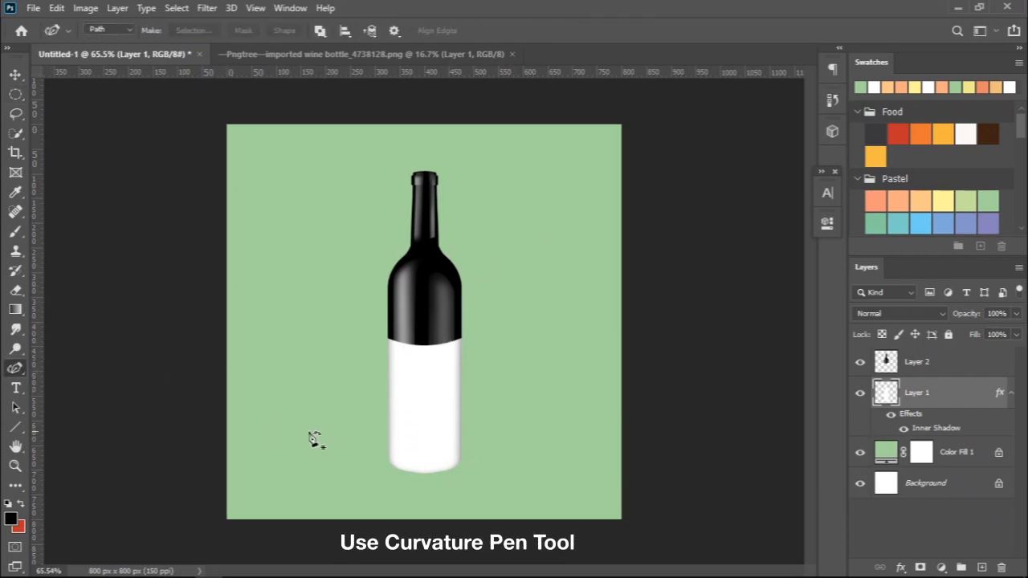
pyautogui.scroll(4, 377, 441)
pyautogui.scroll(3, 511, 455)
pyautogui.scroll(-5, 384, 422)
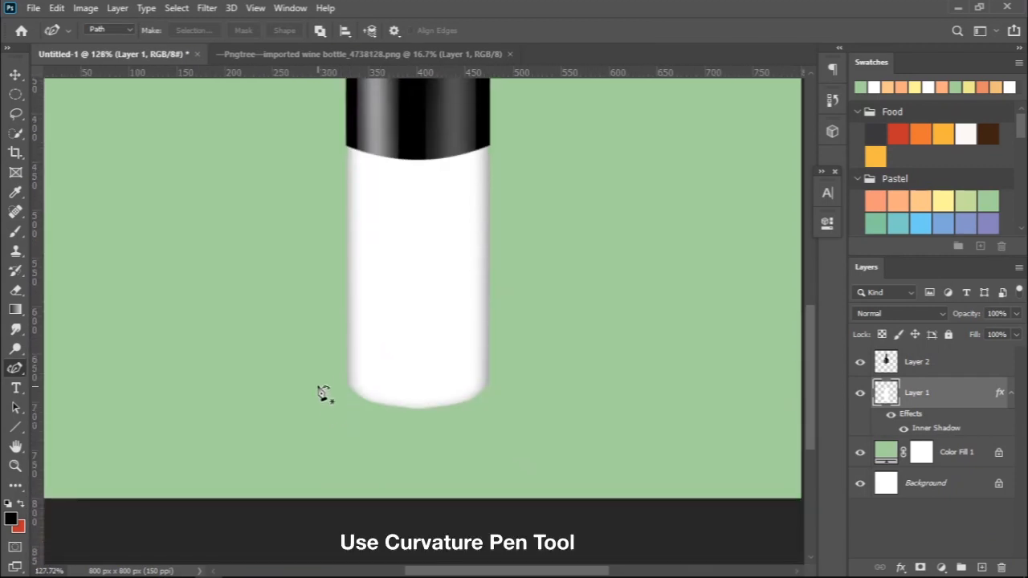
pyautogui.scroll(2, 319, 379)
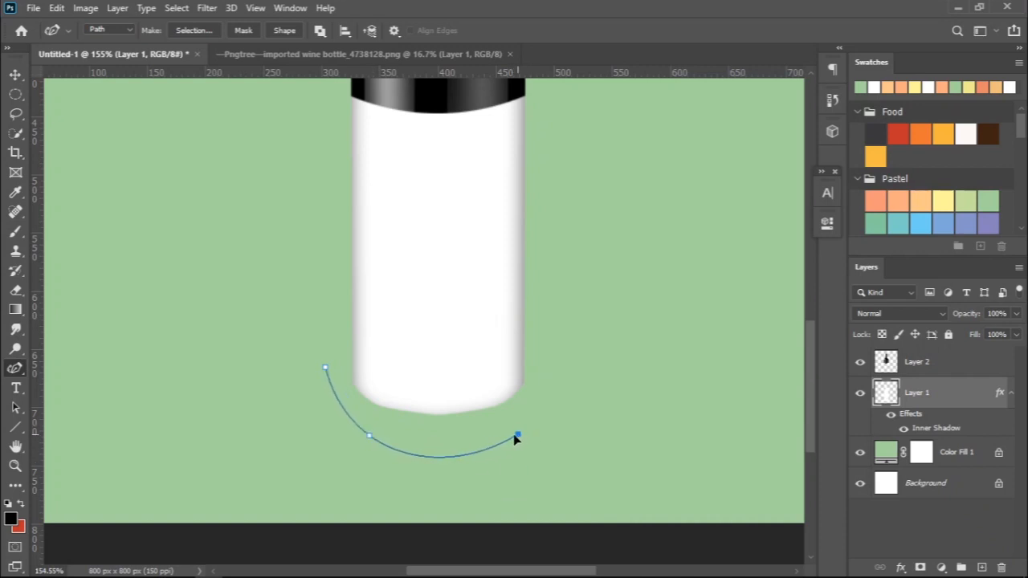
pyautogui.click(536, 290)
pyautogui.click(448, 254)
pyautogui.click(347, 276)
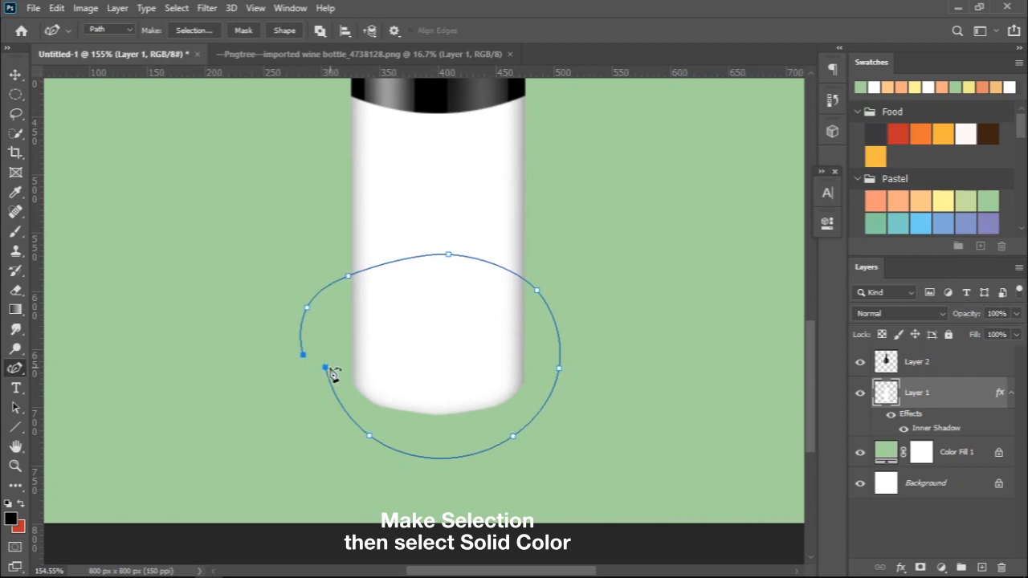
pyautogui.rightClick(432, 353)
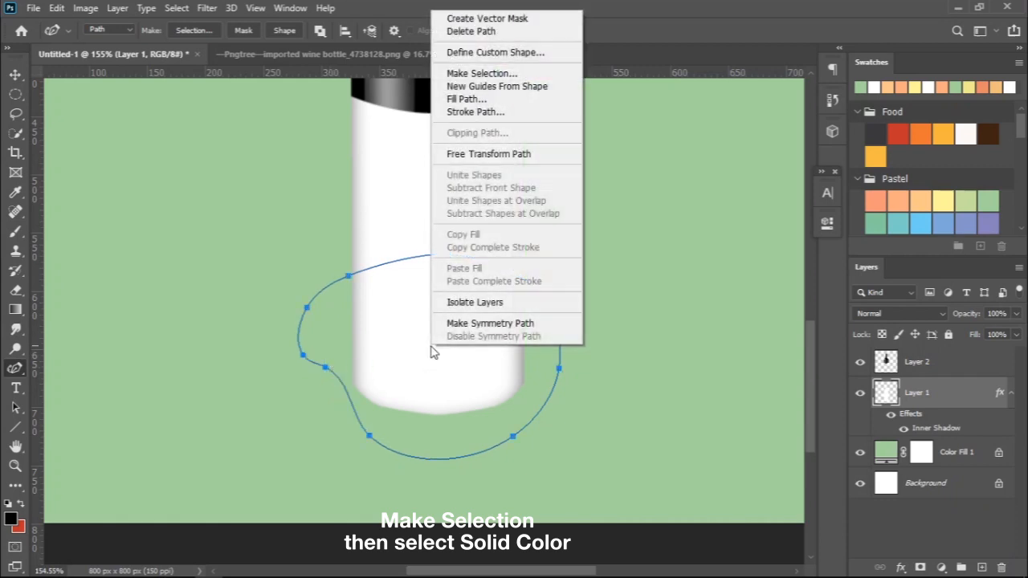
pyautogui.click(482, 73)
pyautogui.click(591, 145)
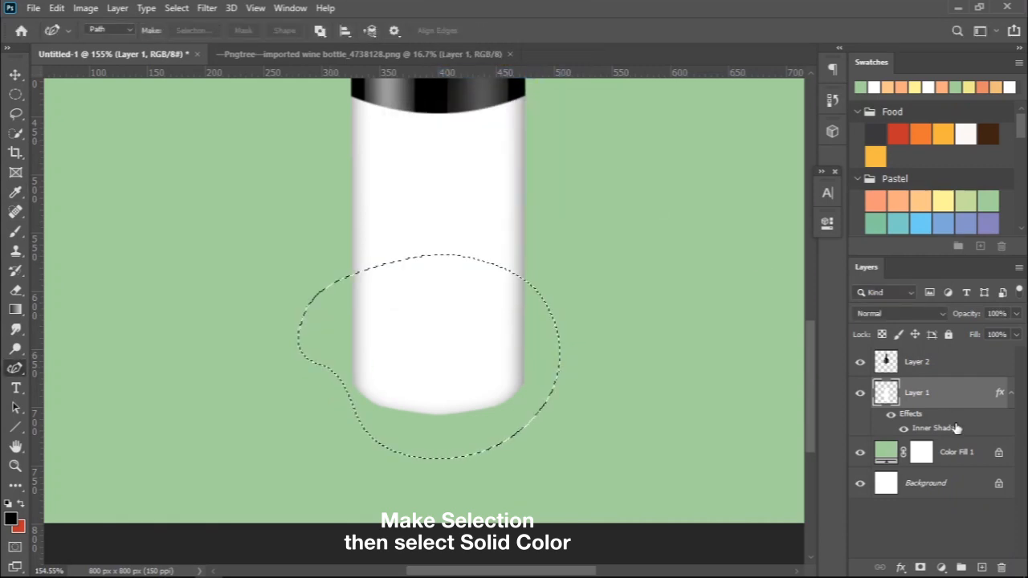
# Step: Fill the selection with a Solid Color layer in #f9ad81 and clip it to the white bottle in Layer 1
pyautogui.click(942, 567)
pyautogui.click(956, 297)
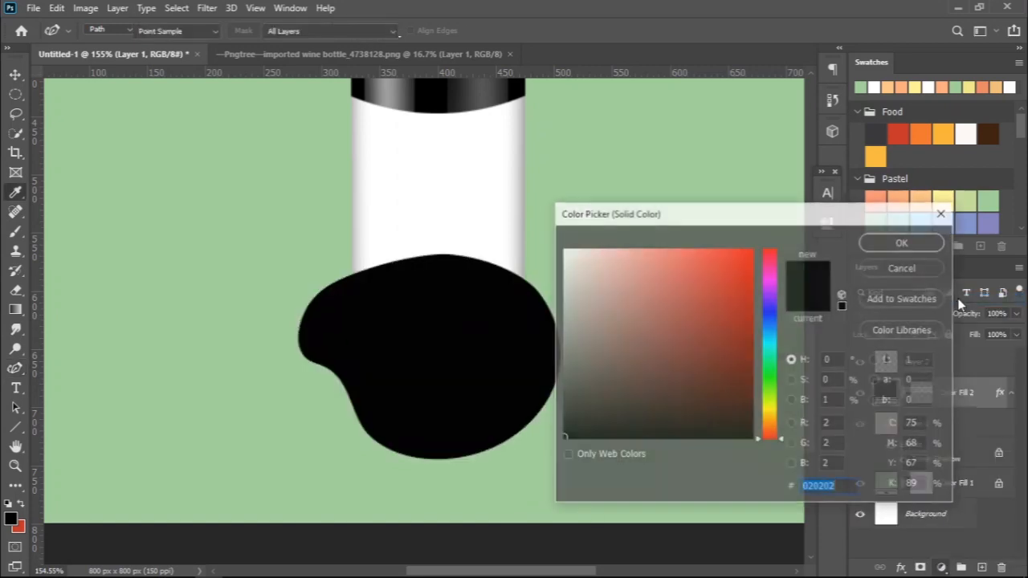
pyautogui.click(915, 194)
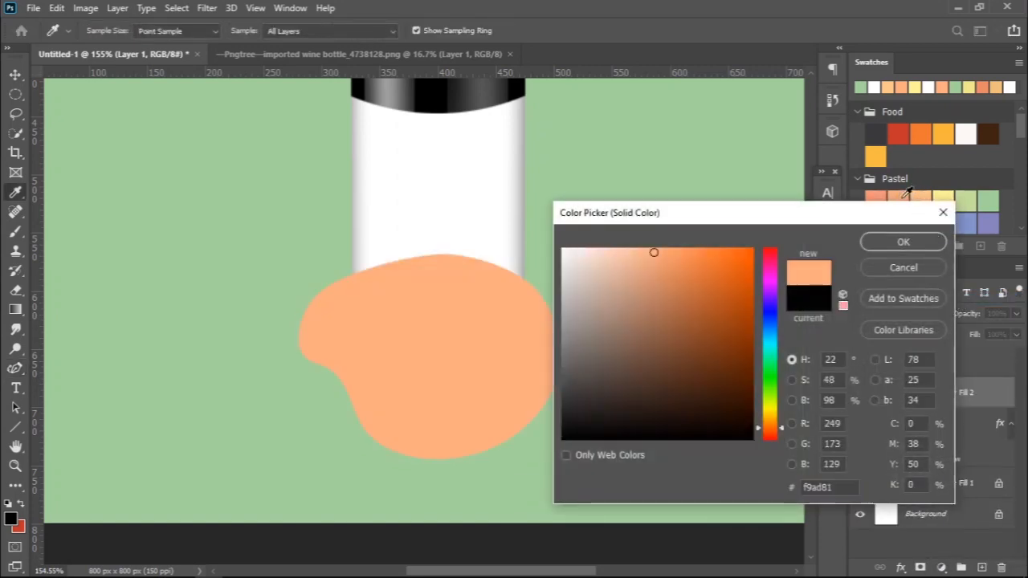
pyautogui.click(907, 243)
pyautogui.rightClick(984, 387)
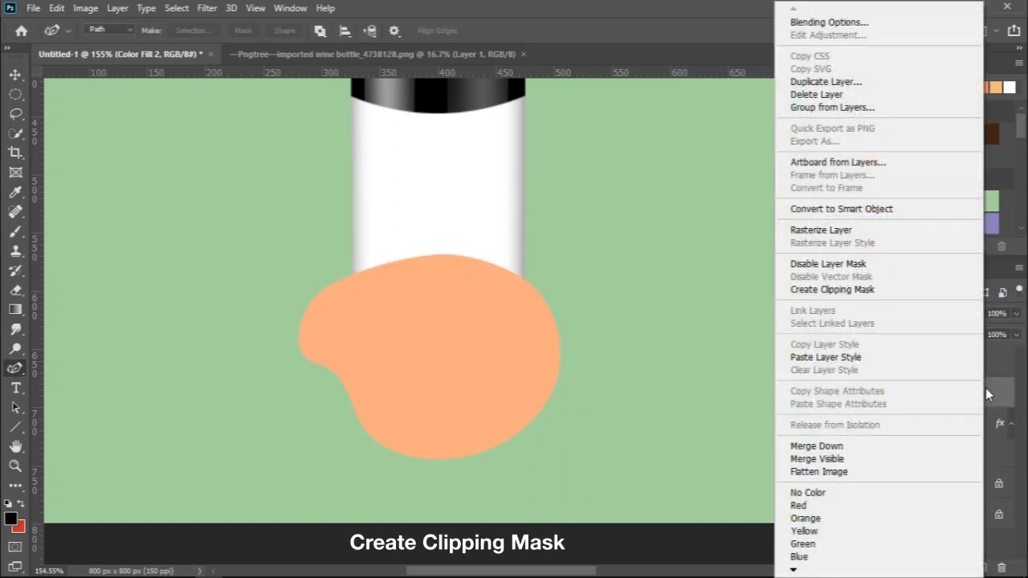
pyautogui.click(874, 294)
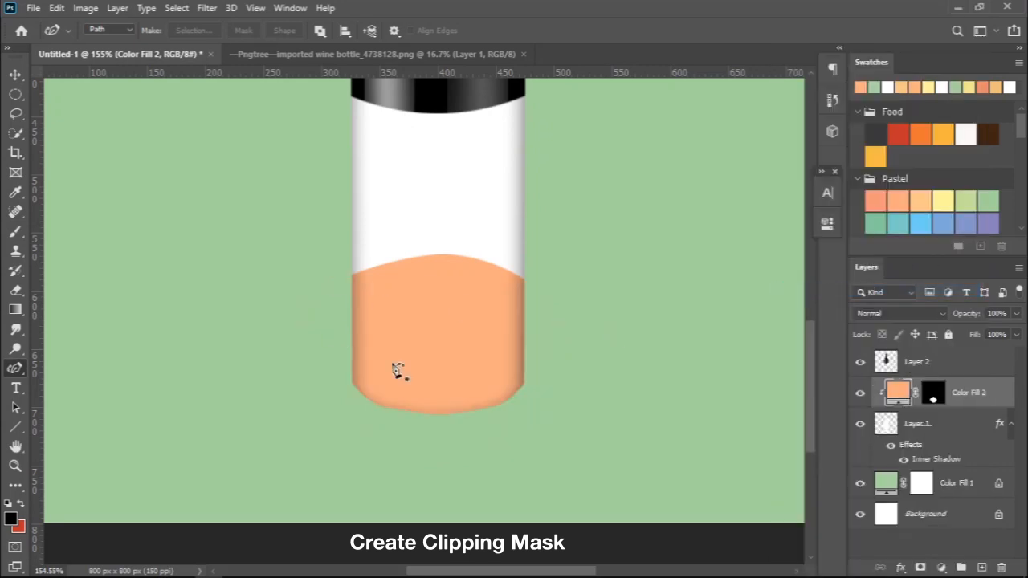
# Step: Draw a closed path with a wavy lower edge across the peach bottle base and convert it into a selection
pyautogui.scroll(1, 337, 297)
pyautogui.scroll(1, 331, 401)
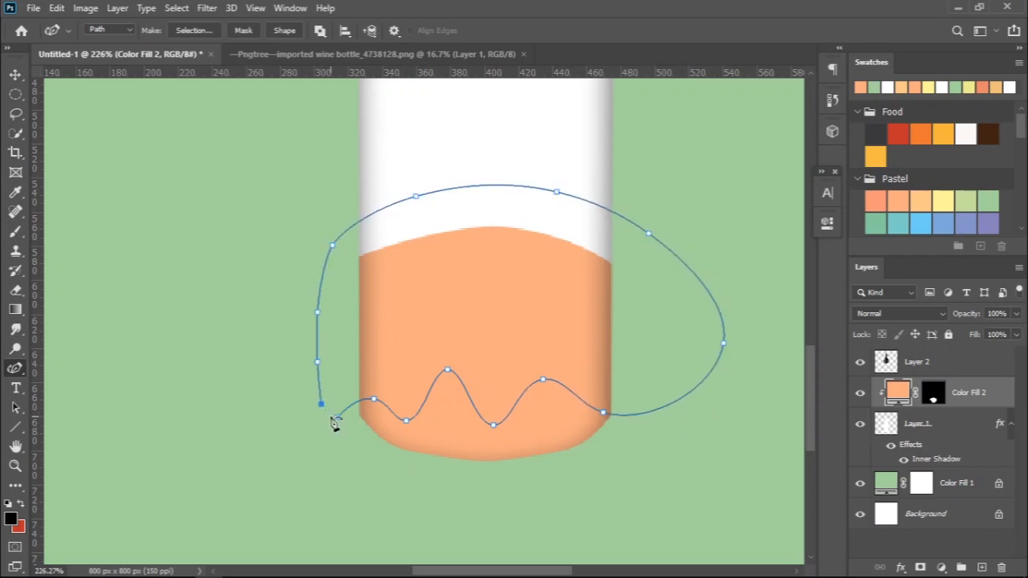
pyautogui.rightClick(394, 356)
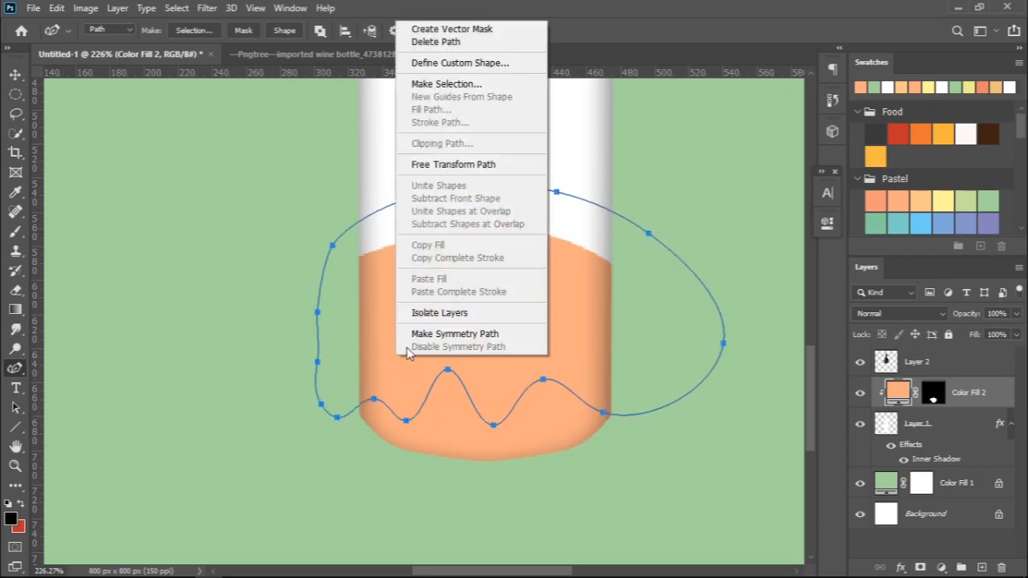
pyautogui.click(451, 83)
pyautogui.click(591, 145)
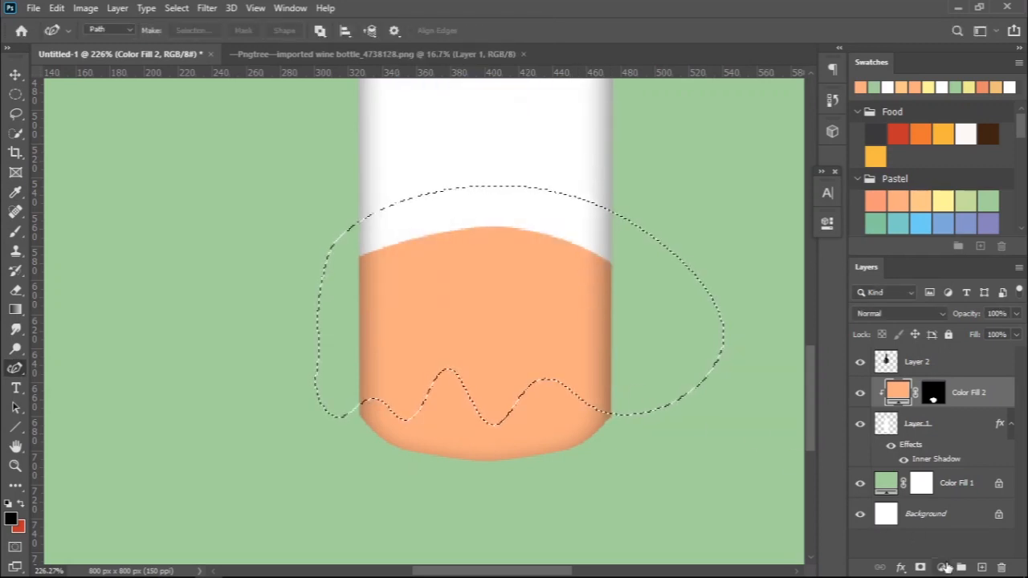
# Step: Add a second Solid Color layer in the same pastel peach from the wavy selection and clip it to the bottle
pyautogui.click(942, 568)
pyautogui.click(948, 297)
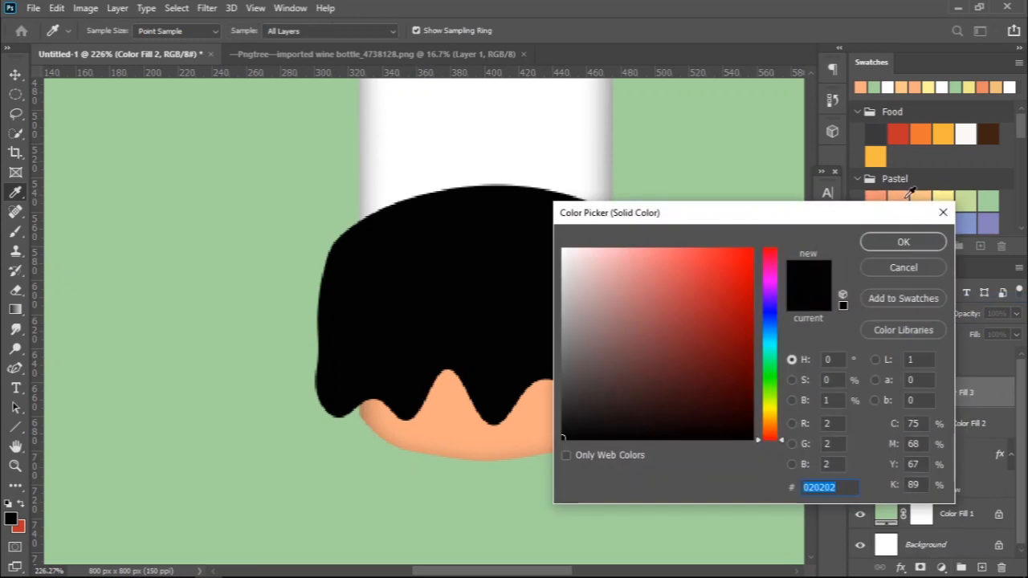
pyautogui.click(903, 196)
pyautogui.click(903, 242)
pyautogui.rightClick(998, 398)
pyautogui.click(905, 290)
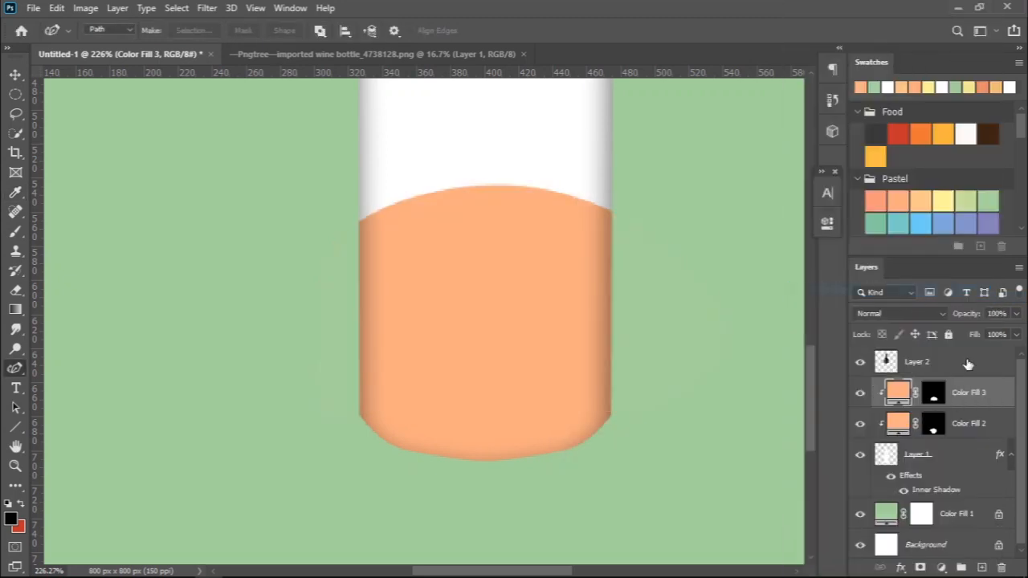
# Step: Add a Drop Shadow to Color Fill 3: Multiply, 30% opacity, angle 84°, distance 5 px, spread 2%, size 6 px
pyautogui.doubleClick(999, 394)
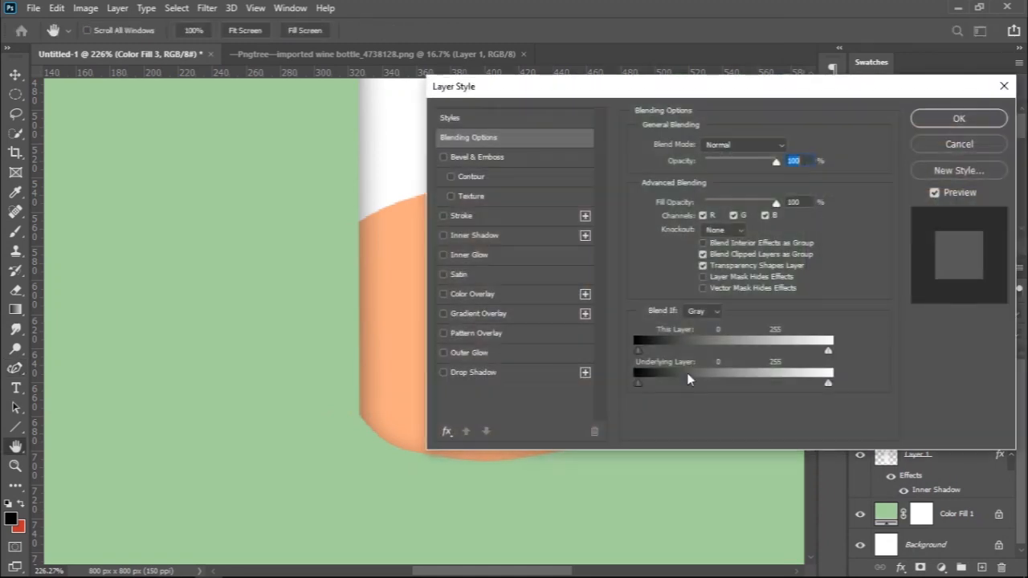
pyautogui.click(470, 372)
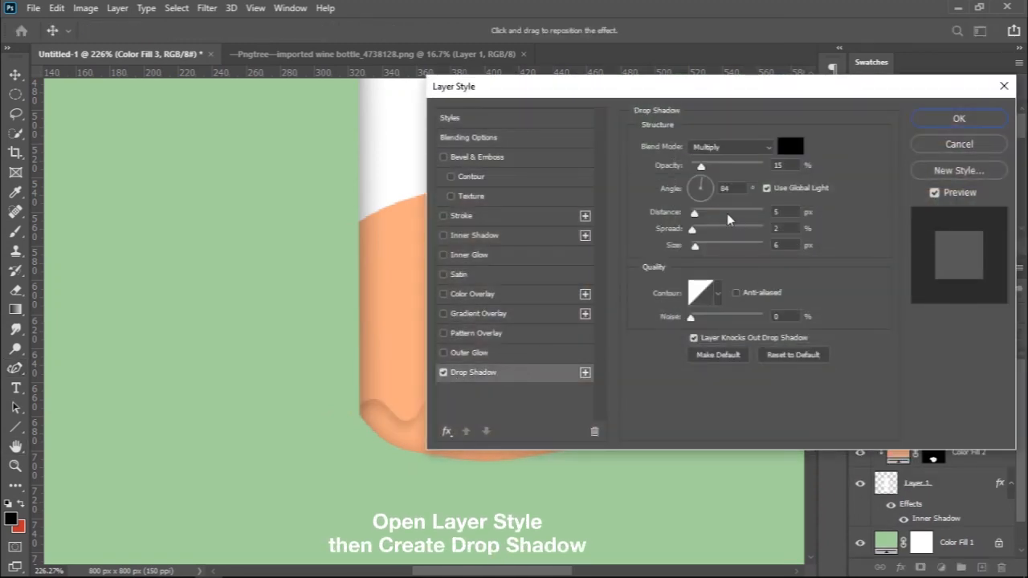
pyautogui.doubleClick(799, 164)
pyautogui.scroll(7, 799, 165)
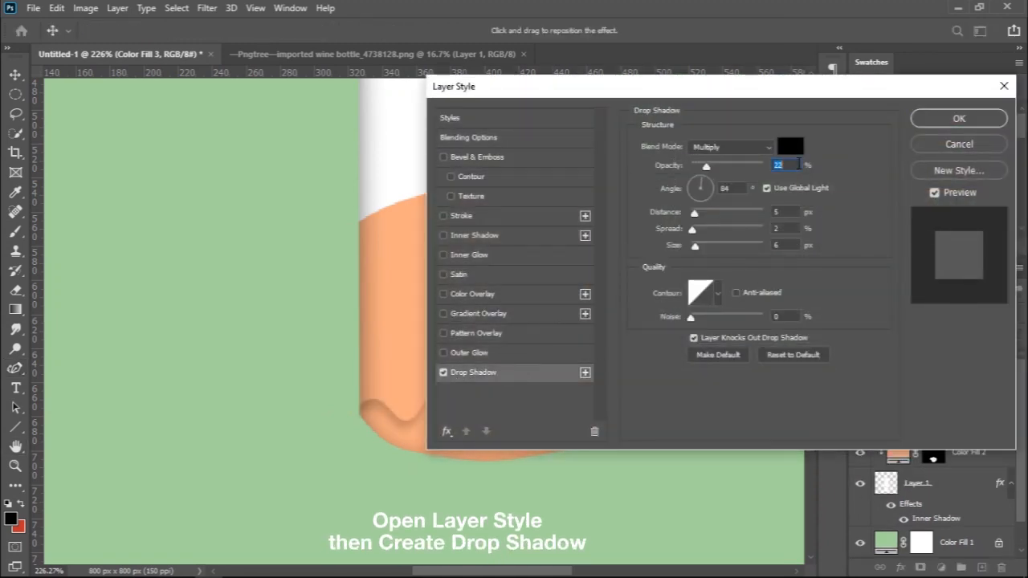
pyautogui.scroll(8, 796, 165)
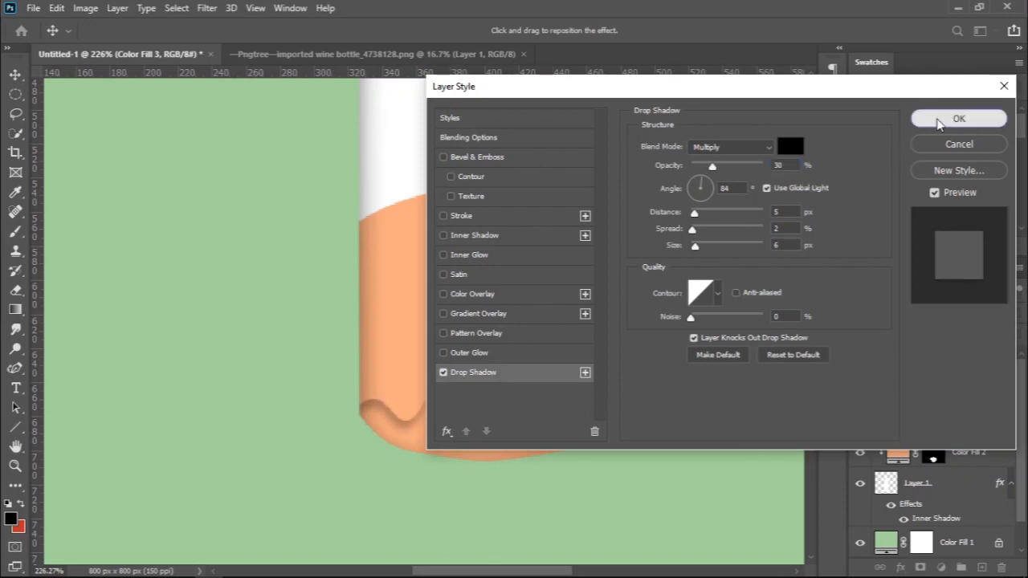
pyautogui.click(957, 119)
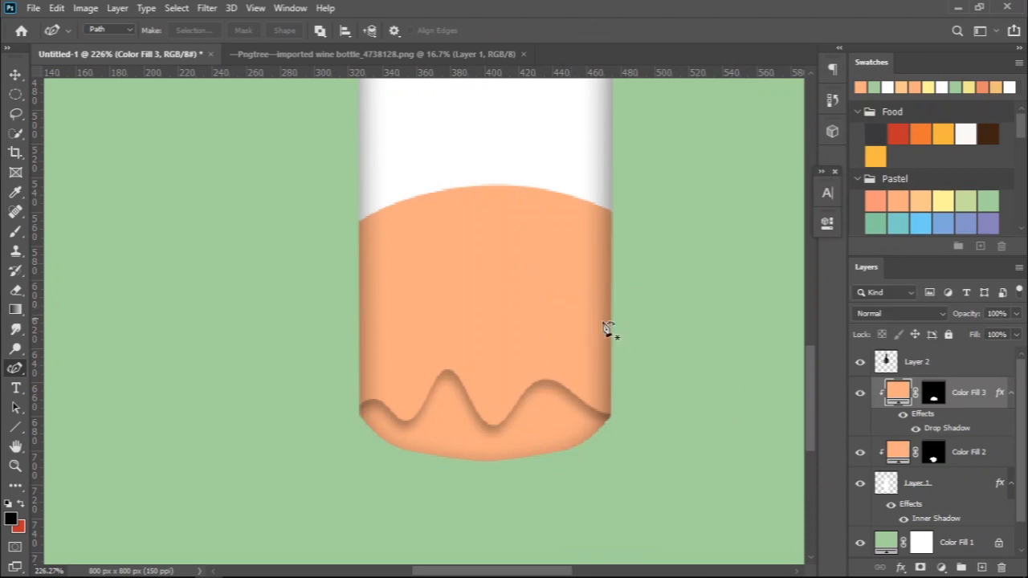
# Step: Duplicate Color Fill 3, clip the copy to the bottle, and move it up with a slight rotation to form a second wave
pyautogui.hotkey('ctrl', 'j')
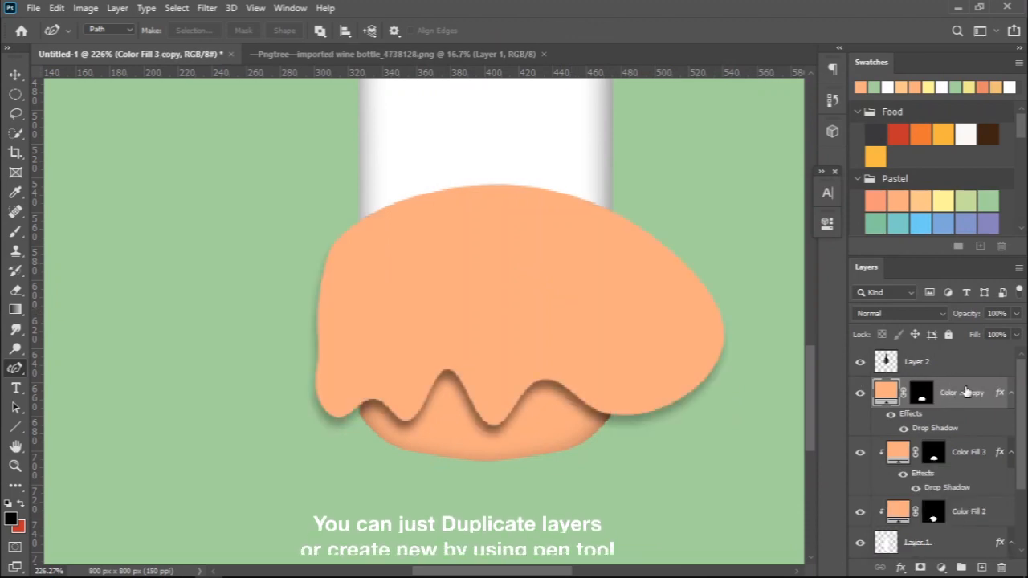
pyautogui.rightClick(878, 394)
pyautogui.click(883, 291)
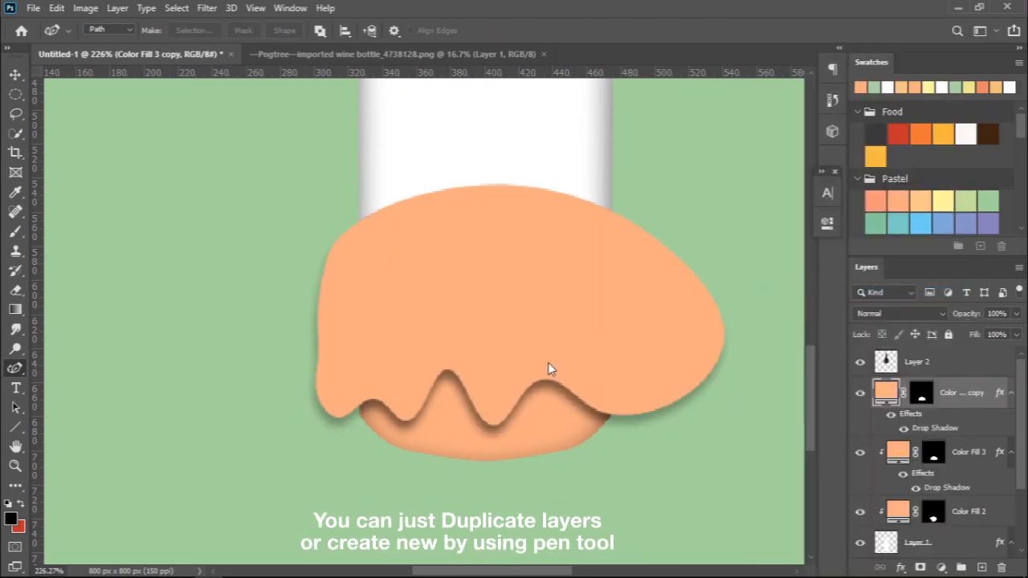
pyautogui.hotkey('ctrl', 't')
pyautogui.moveTo(537, 361); pyautogui.dragTo(533, 326)
pyautogui.moveTo(762, 275); pyautogui.dragTo(759, 319)
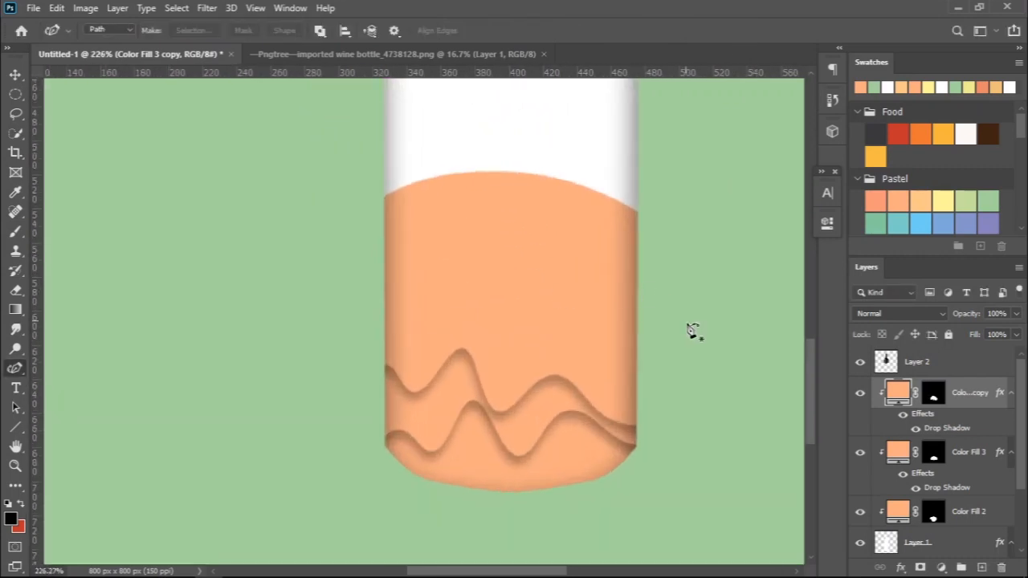
# Step: Draw a closed path with a wavy lower edge above the two peach waves and convert it into a selection
pyautogui.click(657, 297)
pyautogui.moveTo(616, 346); pyautogui.dragTo(587, 357)
pyautogui.click(545, 337)
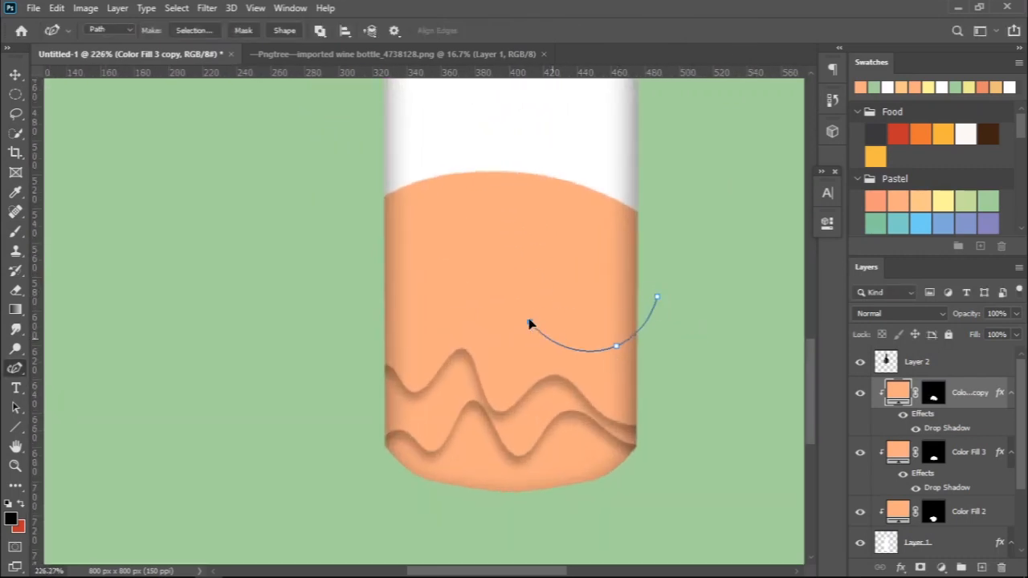
pyautogui.click(422, 360)
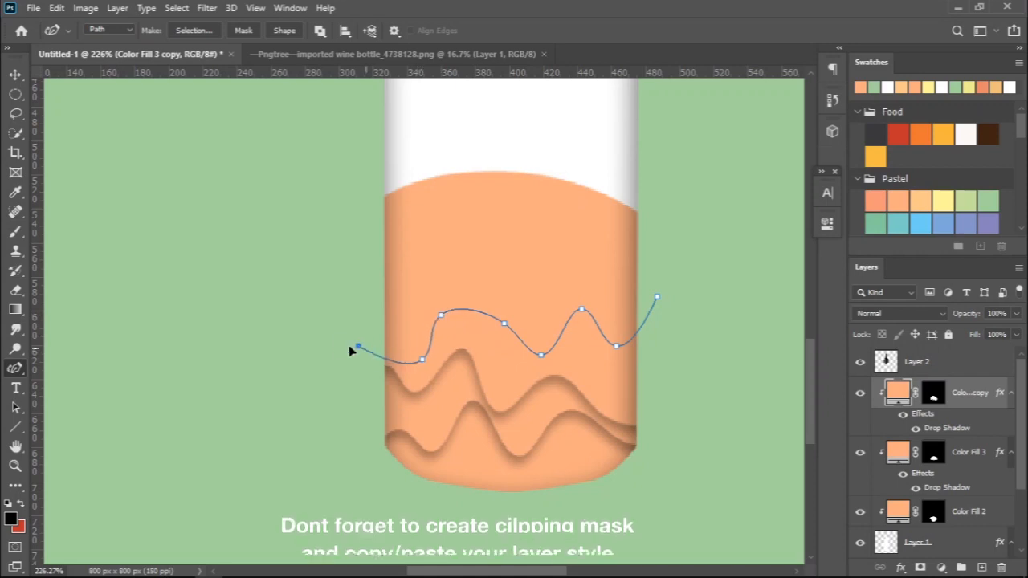
pyautogui.moveTo(367, 351); pyautogui.dragTo(340, 350)
pyautogui.click(339, 239)
pyautogui.click(390, 169)
pyautogui.click(468, 152)
pyautogui.click(657, 297)
pyautogui.rightClick(587, 243)
pyautogui.click(627, 304)
pyautogui.click(592, 145)
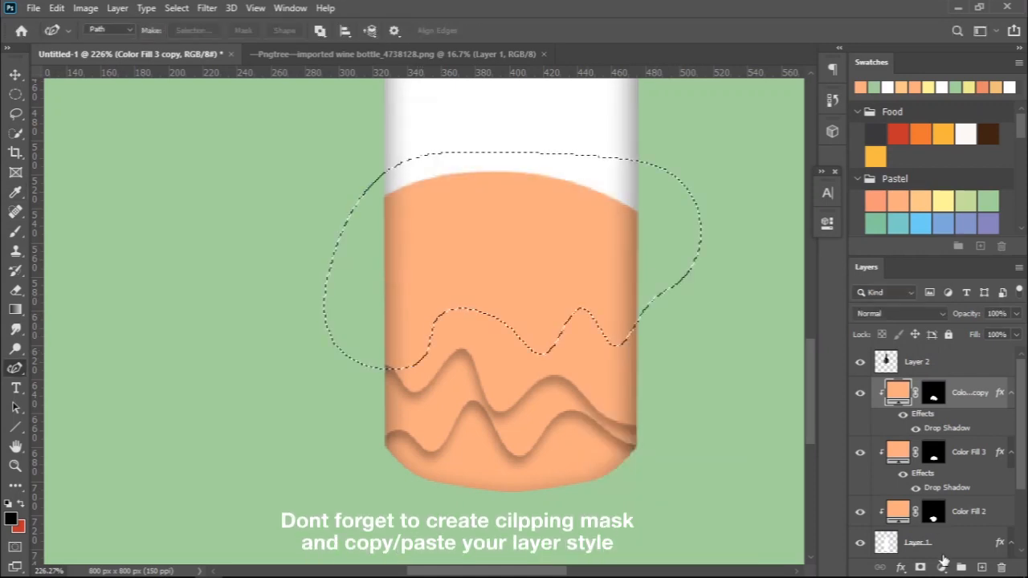
# Step: Fill the selection with a light orange Solid Color layer, clip it with the copied drop shadow, and nudge it slightly up
pyautogui.click(942, 568)
pyautogui.click(925, 299)
pyautogui.click(922, 196)
pyautogui.click(930, 243)
pyautogui.rightClick(988, 392)
pyautogui.click(913, 289)
pyautogui.press('v')
pyautogui.moveTo(563, 241); pyautogui.dragTo(539, 282)
# Step: Draw another closed path with a gently wavy lower edge over the light orange area and convert it into a selection
pyautogui.scroll(1, 498, 288)
pyautogui.scroll(1, 498, 287)
pyautogui.press('p')
pyautogui.click(363, 340)
pyautogui.click(413, 297)
pyautogui.click(448, 327)
pyautogui.click(505, 273)
pyautogui.click(680, 288)
pyautogui.click(788, 302)
pyautogui.click(721, 156)
pyautogui.click(351, 196)
pyautogui.click(362, 339)
pyautogui.rightClick(461, 316)
pyautogui.click(517, 307)
pyautogui.click(592, 146)
# Step: Add another light orange Solid Color layer from the selection, clip it to the bottle, and paste the drop shadow style
pyautogui.click(942, 568)
pyautogui.click(948, 298)
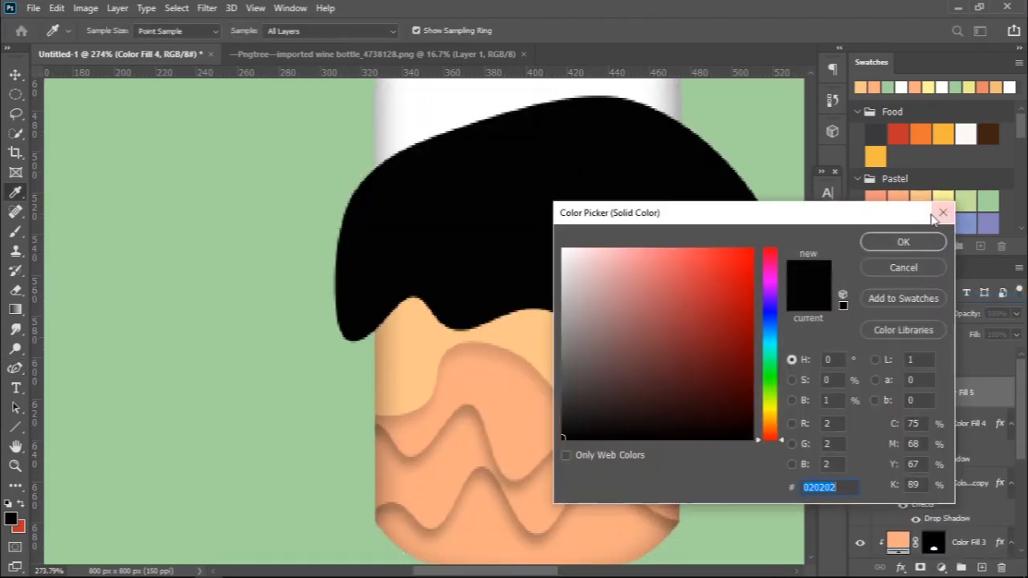
pyautogui.click(908, 242)
pyautogui.rightClick(995, 396)
pyautogui.click(900, 290)
pyautogui.rightClick(996, 396)
pyautogui.click(867, 356)
pyautogui.press('v')
pyautogui.moveTo(598, 294); pyautogui.dragTo(598, 296)
# Step: Duplicate Color Fill 5, clip the copy to the bottle, and move and rotate it to form a higher light orange wave
pyautogui.scroll(-2, 597, 297)
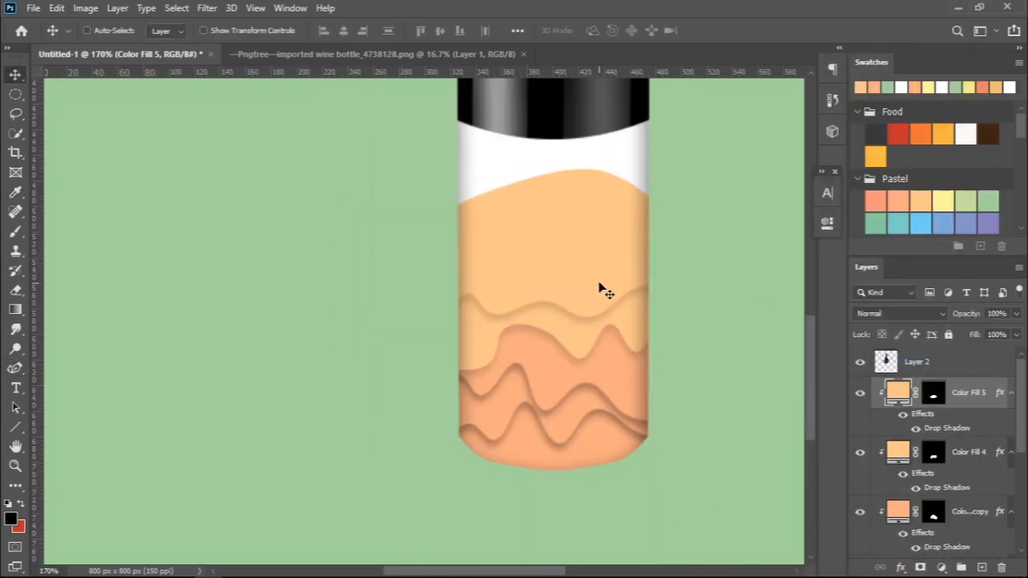
pyautogui.scroll(1, 610, 299)
pyautogui.hotkey('ctrl', 'alt', 't')
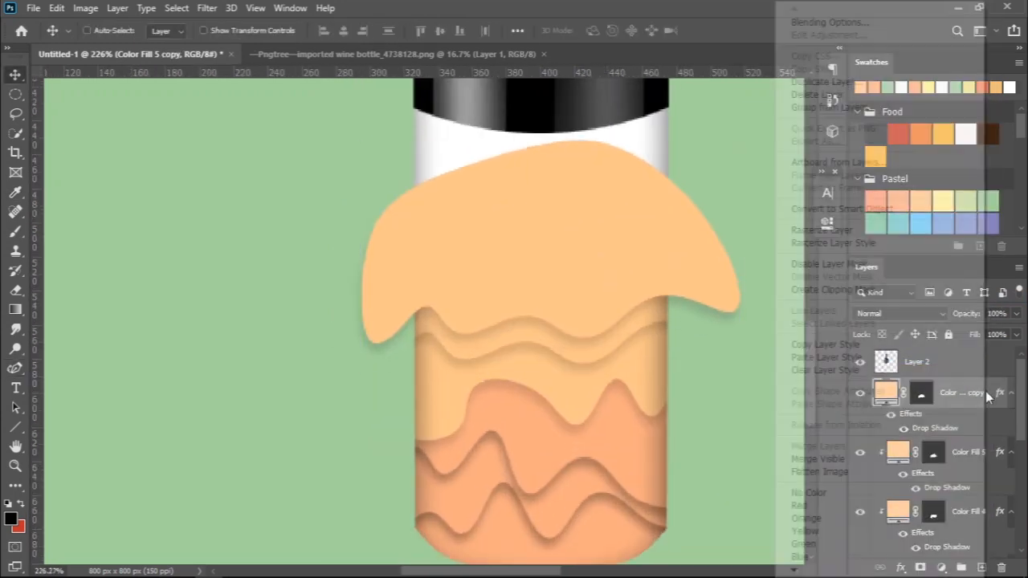
pyautogui.moveTo(790, 199); pyautogui.dragTo(718, 103)
pyautogui.click(745, 30)
pyautogui.scroll(-1, 594, 360)
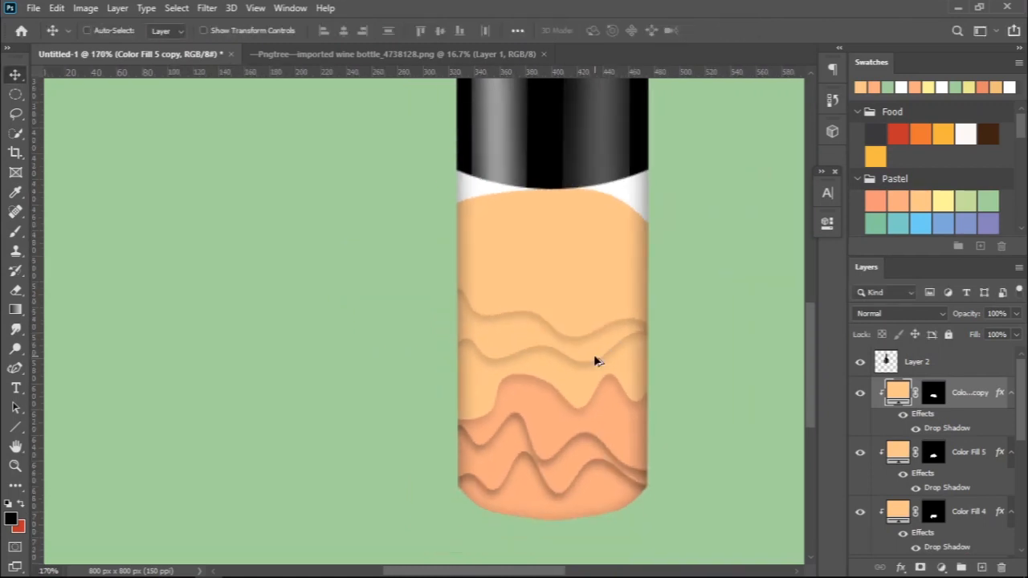
# Step: Draw a closed wavy-edged path covering the bottle just below the black part and convert it into a selection
pyautogui.scroll(2, 595, 343)
pyautogui.press('p')
pyautogui.click(363, 264)
pyautogui.moveTo(427, 298); pyautogui.dragTo(502, 257)
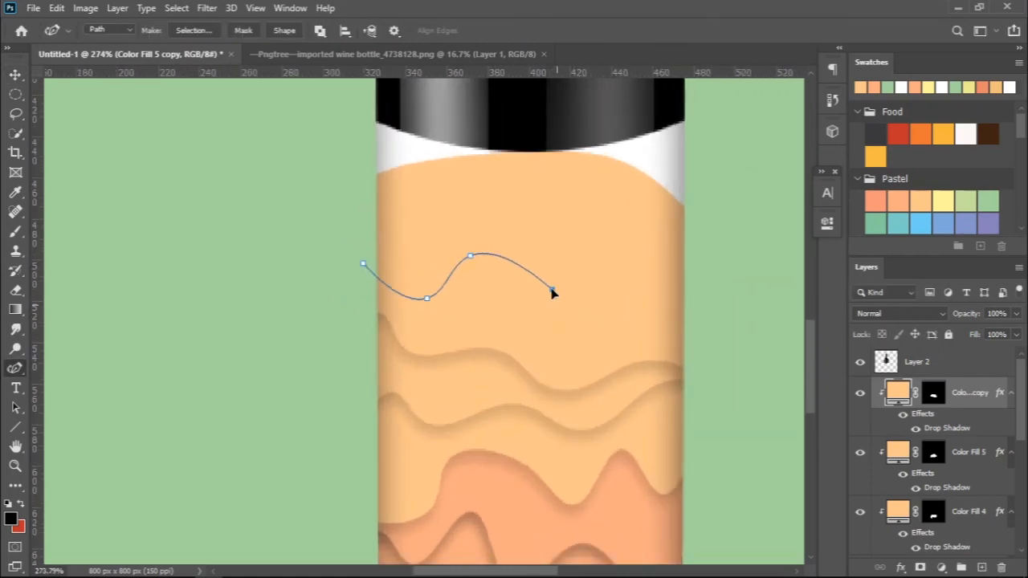
pyautogui.click(777, 258)
pyautogui.scroll(-2, 691, 247)
pyautogui.click(730, 115)
pyautogui.click(604, 99)
pyautogui.click(429, 188)
pyautogui.click(465, 258)
pyautogui.rightClick(544, 238)
pyautogui.click(611, 300)
# Step: Fill the selection with a pastel yellow Solid Color layer, clip it to the bottle, and paste the drop shadow style
pyautogui.click(943, 568)
pyautogui.click(953, 298)
pyautogui.click(944, 199)
pyautogui.click(926, 242)
pyautogui.rightClick(997, 395)
pyautogui.click(830, 287)
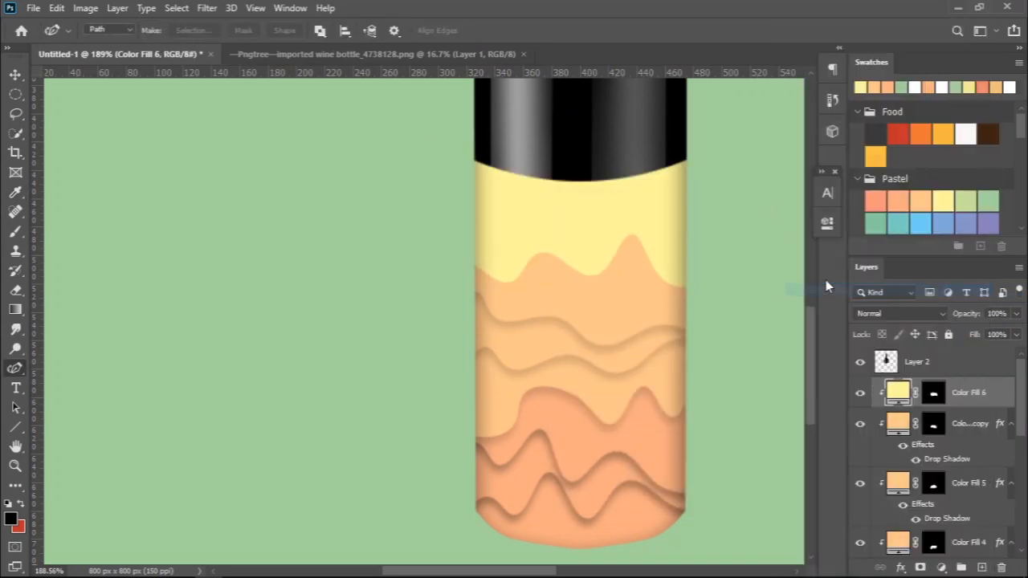
pyautogui.rightClick(997, 395)
pyautogui.click(905, 359)
pyautogui.press('v')
# Step: Nudge the yellow Color Fill 6 wave slightly lower on the bottle
pyautogui.scroll(-2, 667, 252)
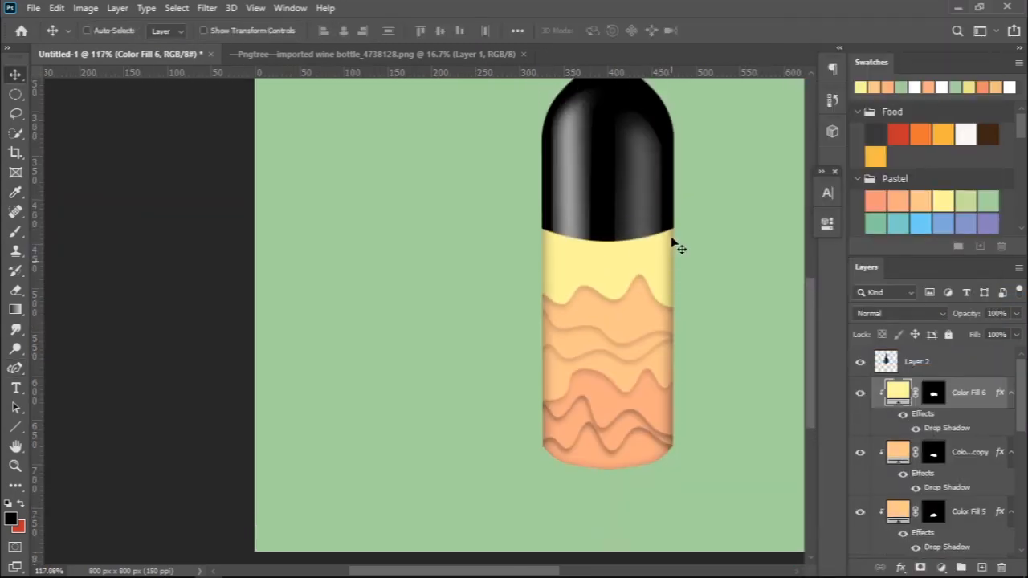
pyautogui.scroll(-3, 680, 249)
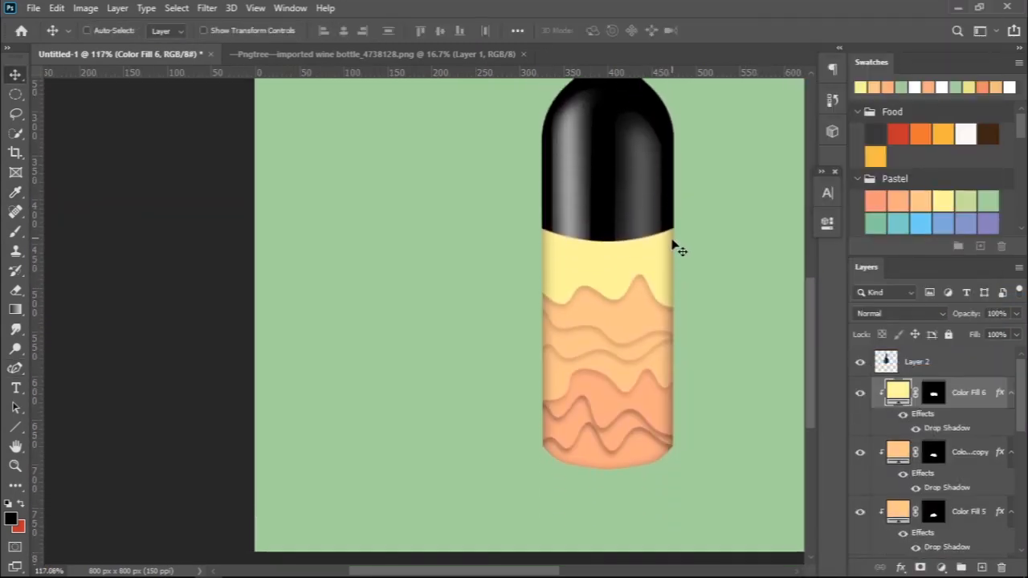
pyautogui.moveTo(662, 255); pyautogui.dragTo(662, 259)
pyautogui.moveTo(725, 279); pyautogui.dragTo(638, 256)
pyautogui.scroll(-5, 554, 317)
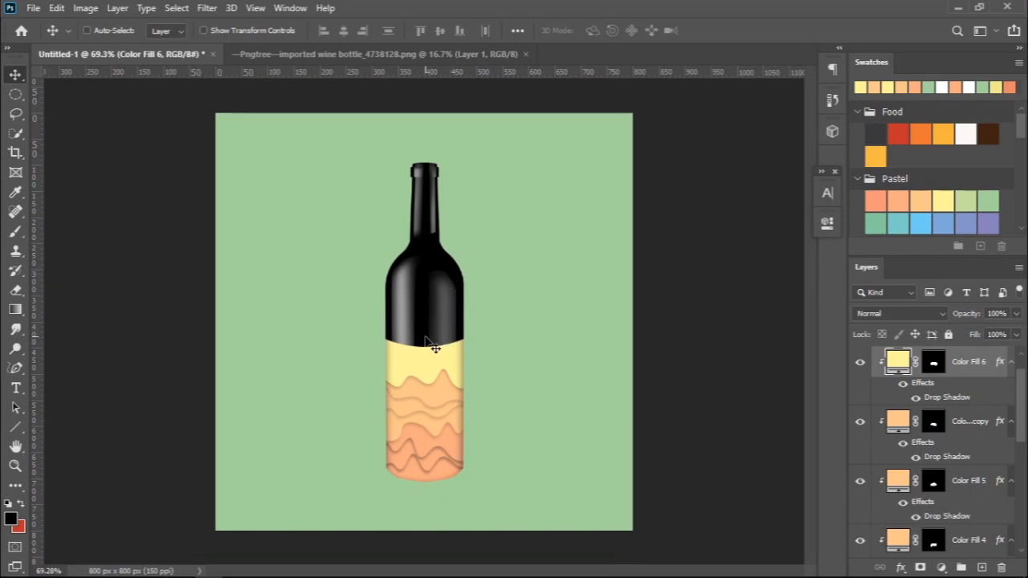
# Step: Group the bottle layer together with all its clipped wave layers and lock the group
pyautogui.scroll(2, 985, 387)
pyautogui.click(975, 366)
pyautogui.scroll(-6, 975, 375)
pyautogui.keyDown('shift'); pyautogui.click(982, 456); pyautogui.keyUp('shift')
pyautogui.hotkey('ctrl', 'g')
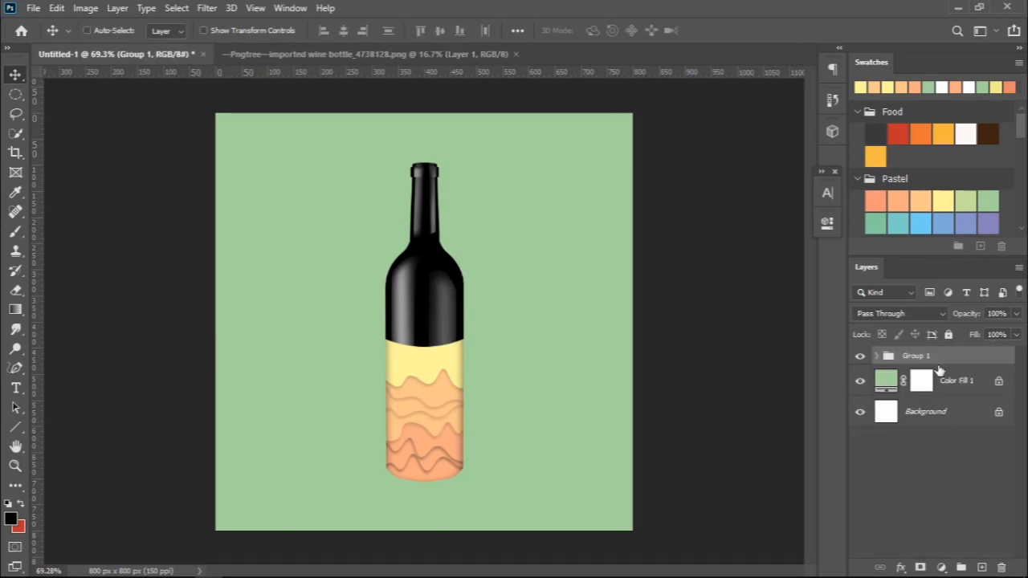
pyautogui.click(949, 335)
# Step: Add the text ORGANIC in white Fira Sans Black Italic at 35 pt
pyautogui.press('t')
pyautogui.moveTo(386, 228); pyautogui.dragTo(512, 490)
pyautogui.press('BackSpace')
pyautogui.hotkey('ctrl', 'a')
pyautogui.click(603, 31)
pyautogui.moveTo(580, 258); pyautogui.dragTo(561, 244)
pyautogui.click(878, 245)
pyautogui.click(828, 192)
pyautogui.moveTo(778, 233); pyautogui.dragTo(708, 233)
pyautogui.write('35')
pyautogui.press('Return')
pyautogui.moveTo(512, 359); pyautogui.dragTo(566, 360)
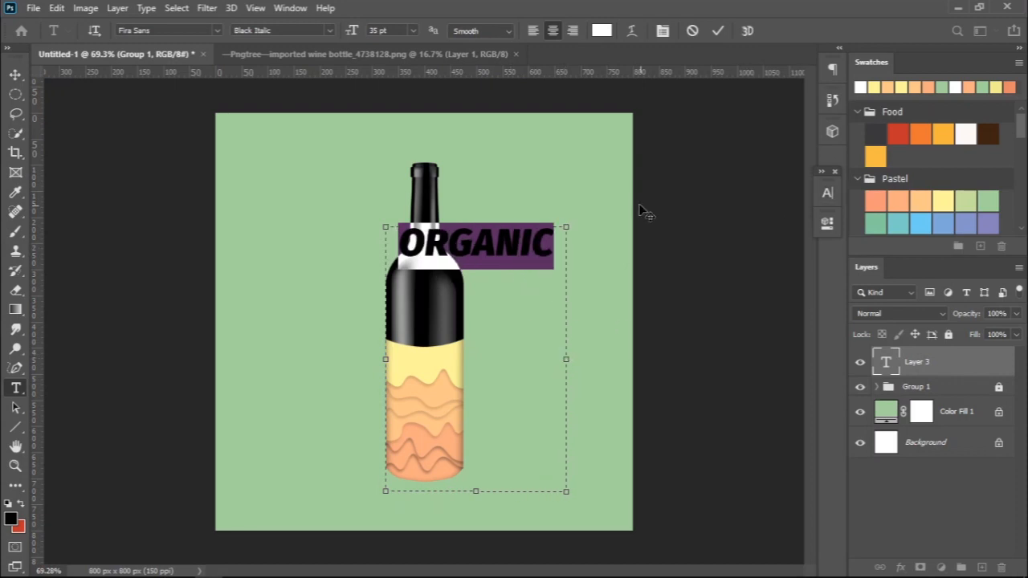
pyautogui.click(717, 31)
# Step: Rotate the ORGANIC text 90 degrees clockwise and place it vertically over the bottle
pyautogui.hotkey('ctrl', 't')
pyautogui.rightClick(513, 246)
pyautogui.click(586, 468)
pyautogui.moveTo(587, 343); pyautogui.dragTo(434, 338)
pyautogui.click(746, 30)
pyautogui.press('v')
pyautogui.scroll(4, 431, 341)
# Step: Adjust the character spacing of the ORGANIC text and nudge it into the middle of the bottle
pyautogui.press('t')
pyautogui.click(426, 347)
pyautogui.hotkey('ctrl', 'a')
pyautogui.click(827, 193)
pyautogui.click(782, 249)
pyautogui.scroll(6, 782, 249)
pyautogui.scroll(-3, 778, 249)
pyautogui.click(718, 30)
pyautogui.press('v')
pyautogui.moveTo(430, 322); pyautogui.dragTo(433, 326)
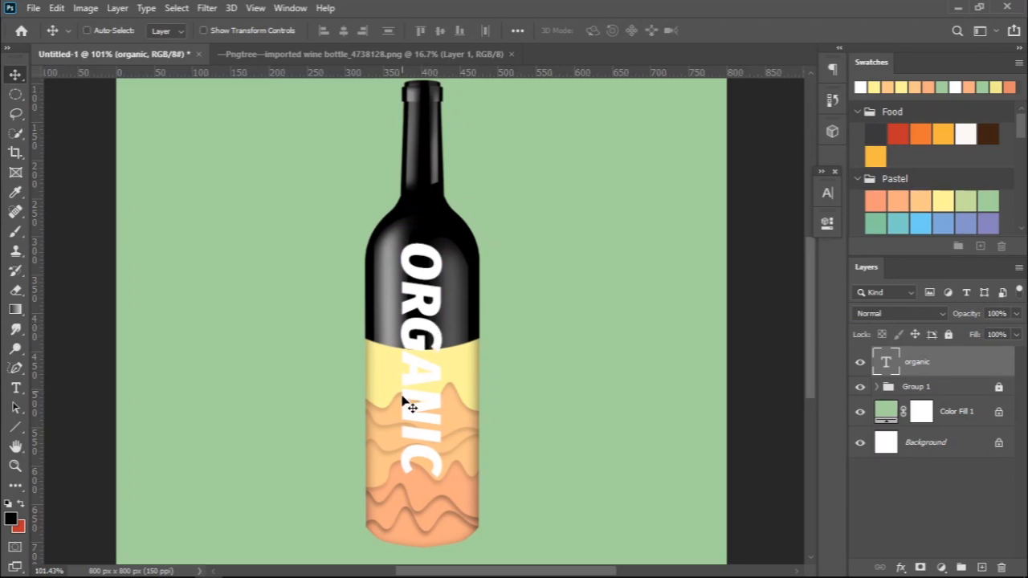
# Step: Draw a closed Pen path with a wavy lower edge over the upper part of the letter O and convert it into a selection
pyautogui.scroll(2, 411, 385)
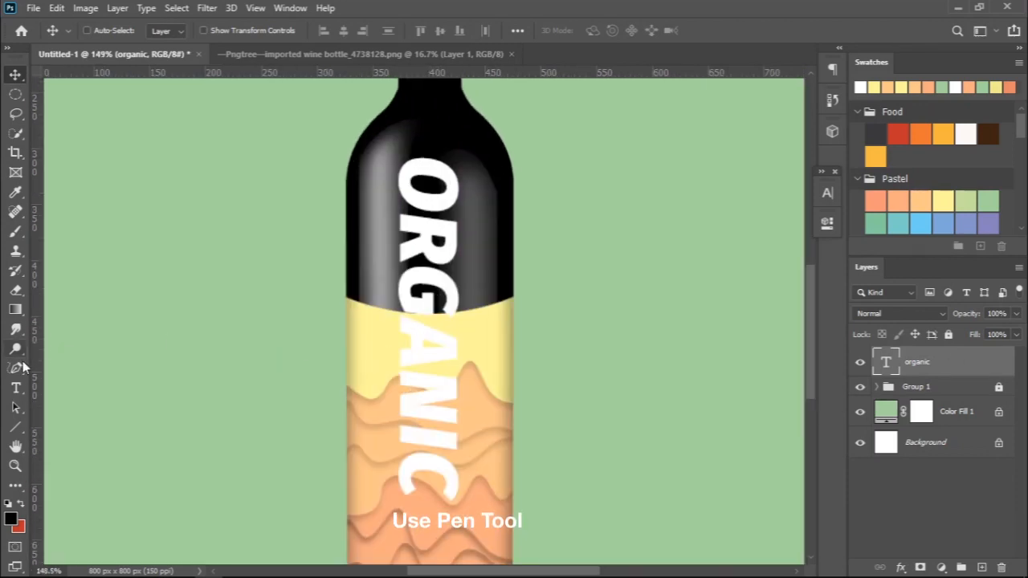
pyautogui.rightClick(16, 367)
pyautogui.click(76, 365)
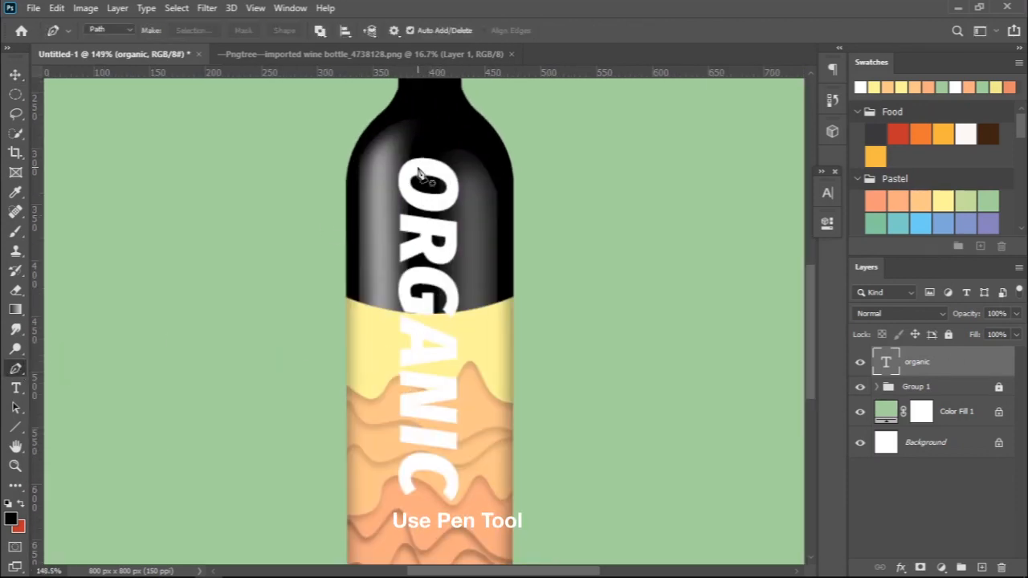
pyautogui.scroll(5, 419, 172)
pyautogui.click(350, 203)
pyautogui.moveTo(424, 229); pyautogui.dragTo(428, 241)
pyautogui.moveTo(559, 237); pyautogui.dragTo(592, 198)
pyautogui.moveTo(552, 141); pyautogui.dragTo(542, 135)
pyautogui.moveTo(463, 111); pyautogui.dragTo(426, 112)
pyautogui.moveTo(321, 174); pyautogui.dragTo(325, 187)
pyautogui.click(350, 203)
pyautogui.rightClick(442, 213)
pyautogui.click(482, 263)
pyautogui.click(593, 148)
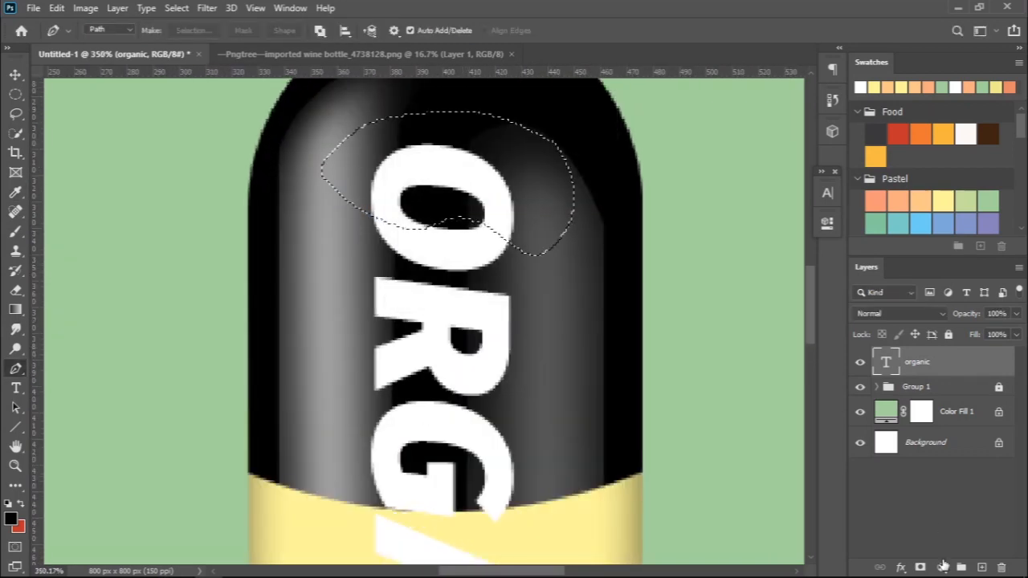
# Step: Fill the selection over the letter O with a pastel orange Solid Color layer
pyautogui.click(943, 567)
pyautogui.click(938, 296)
pyautogui.click(899, 196)
pyautogui.click(909, 243)
# Step: Outline the lower O and the R with a closed path, convert it into a selection, and fill it with a light orange Solid Color layer
pyautogui.click(374, 214)
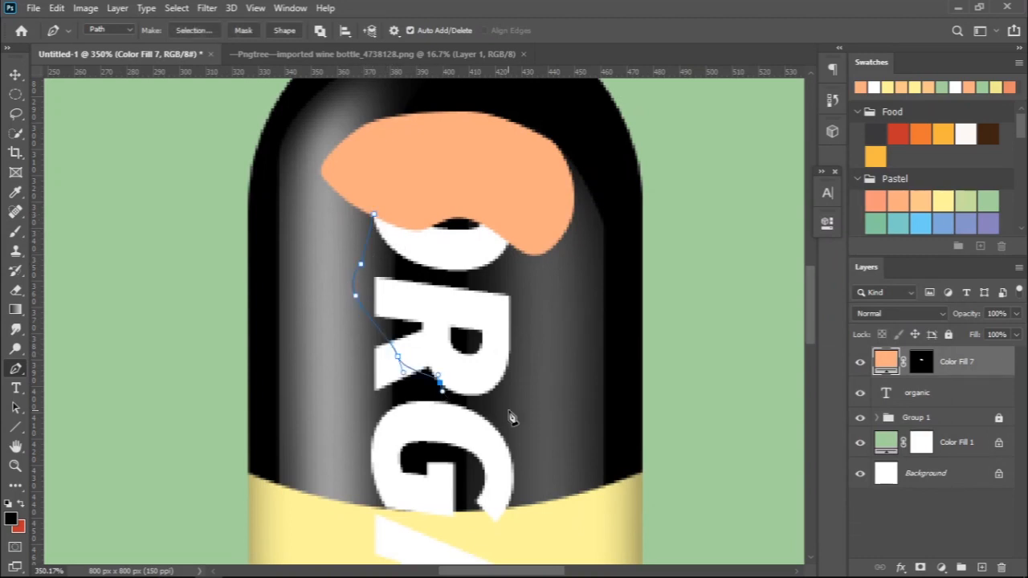
pyautogui.moveTo(549, 239); pyautogui.dragTo(530, 179)
pyautogui.click(373, 214)
pyautogui.rightClick(439, 247)
pyautogui.click(474, 299)
pyautogui.click(593, 148)
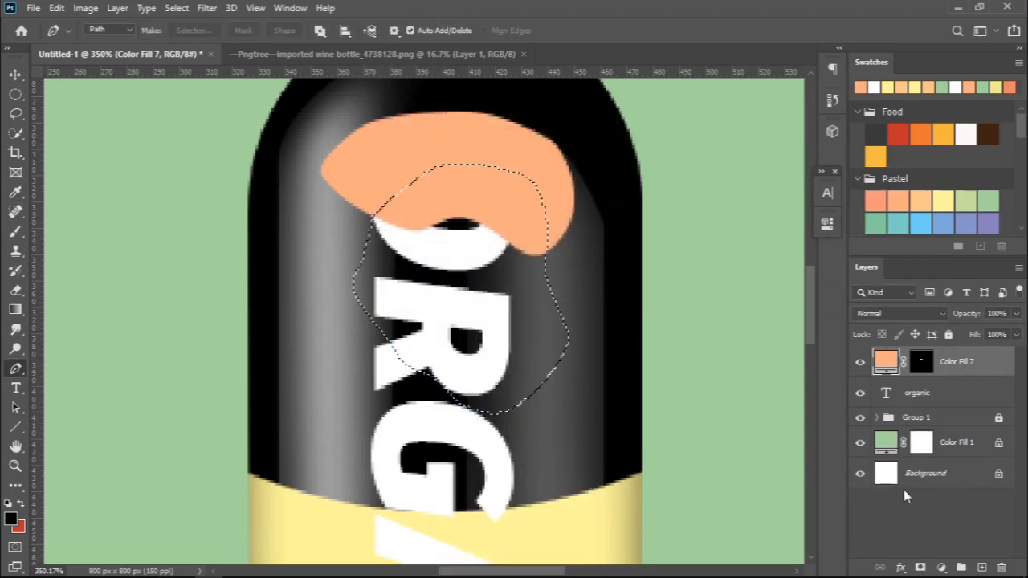
pyautogui.click(943, 567)
pyautogui.click(950, 300)
pyautogui.click(932, 238)
# Step: Outline the area around the letter G with a closed path, select it, and fill it with a pastel yellow Solid Color layer
pyautogui.click(400, 326)
pyautogui.rightClick(466, 384)
pyautogui.click(502, 94)
pyautogui.click(594, 143)
pyautogui.click(943, 567)
pyautogui.click(915, 293)
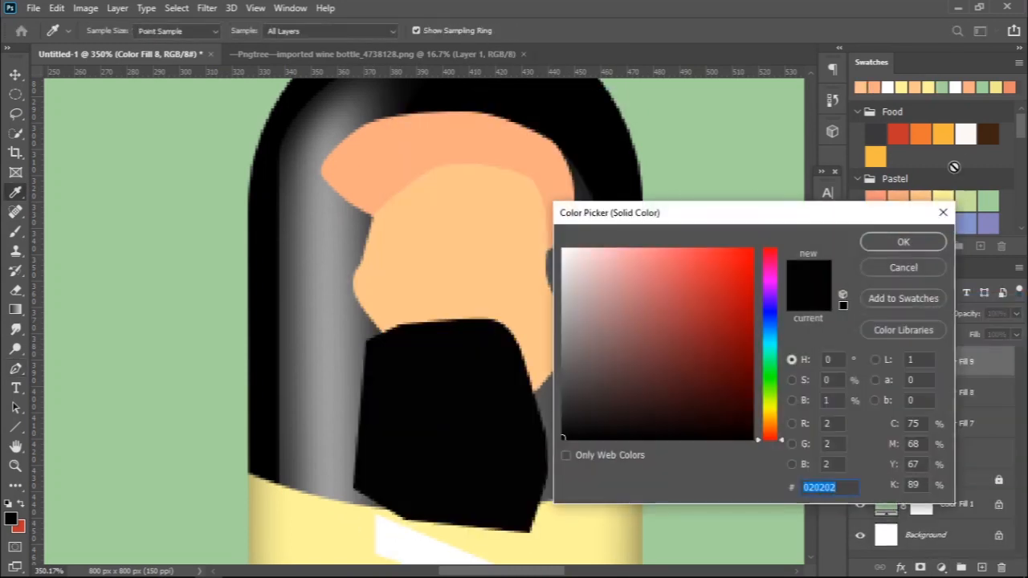
pyautogui.click(944, 197)
pyautogui.click(931, 246)
# Step: Reorder the color layers with Color Fill 7 above 8 and 8 above 9, and clip all three to the ORGANIC text
pyautogui.moveTo(970, 373); pyautogui.dragTo(973, 436)
pyautogui.moveTo(978, 369); pyautogui.dragTo(981, 412)
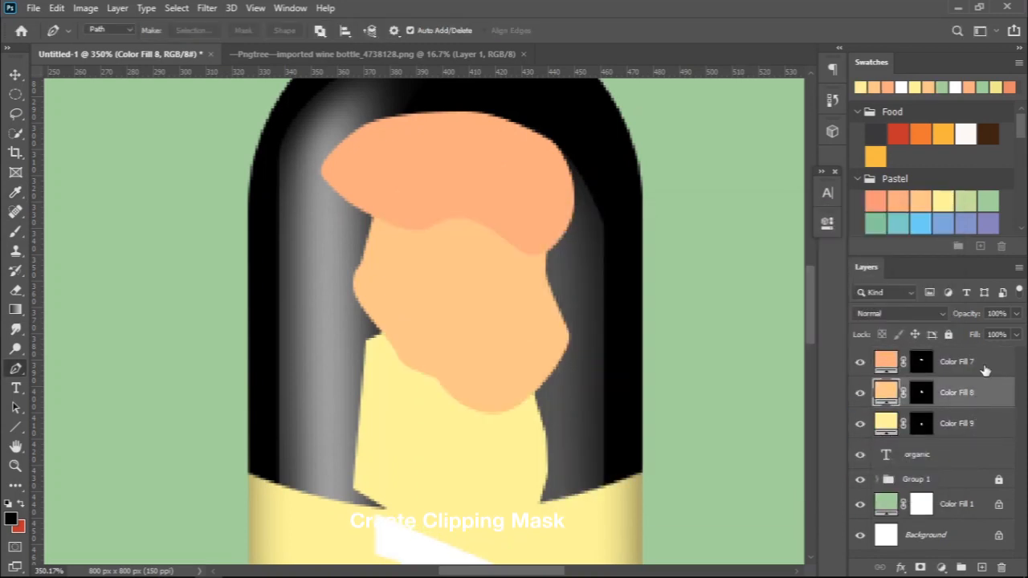
pyautogui.rightClick(982, 423)
pyautogui.click(811, 289)
pyautogui.rightClick(964, 393)
pyautogui.click(812, 289)
pyautogui.rightClick(964, 362)
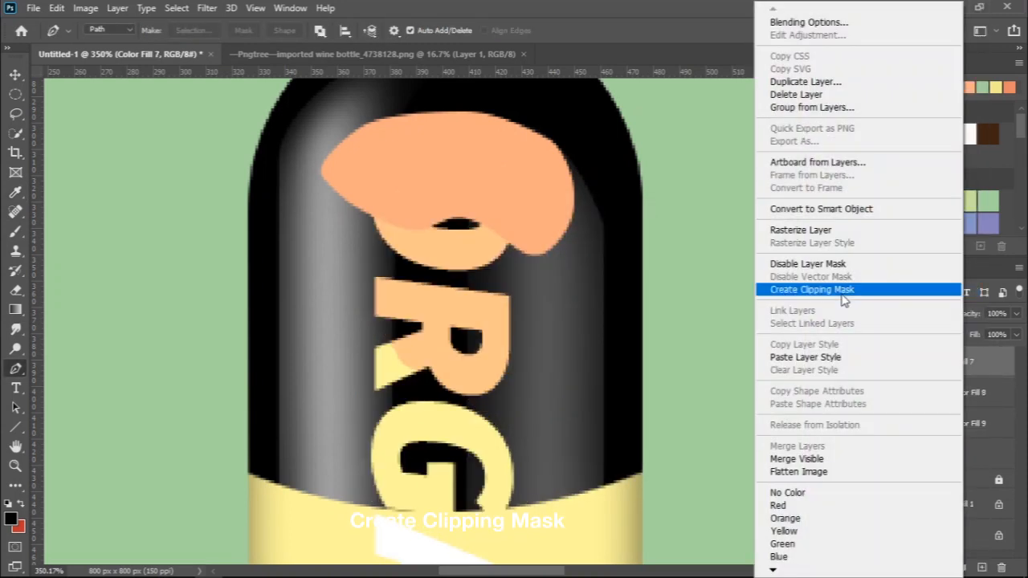
pyautogui.click(812, 290)
pyautogui.scroll(-6, 446, 241)
pyautogui.press('v')
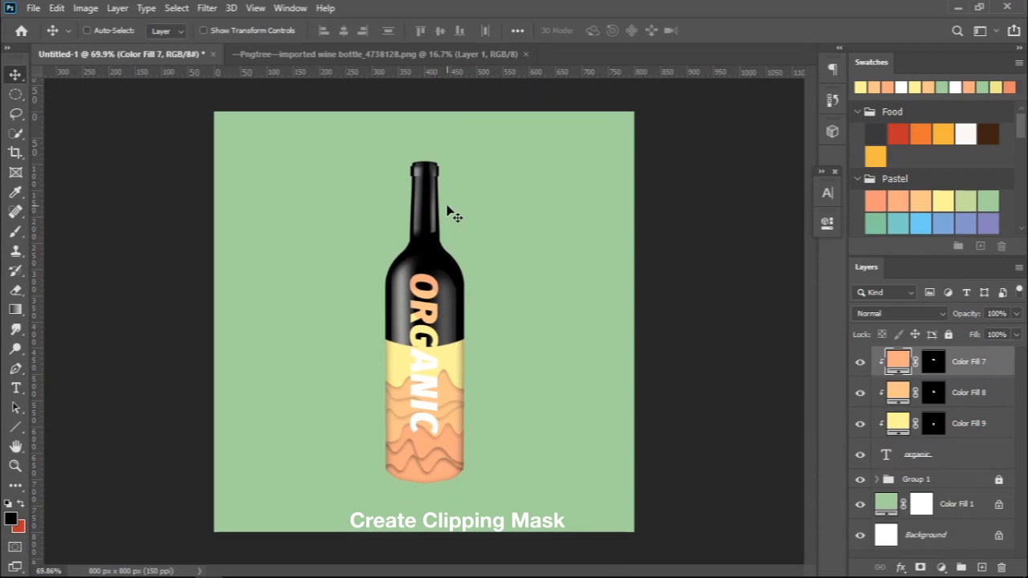
# Step: Create a white Solid Color circle in the poster's upper-left corner from a circular marquee selection
pyautogui.press('m')
pyautogui.moveTo(237, 137); pyautogui.dragTo(287, 186)
pyautogui.click(942, 567)
pyautogui.click(939, 302)
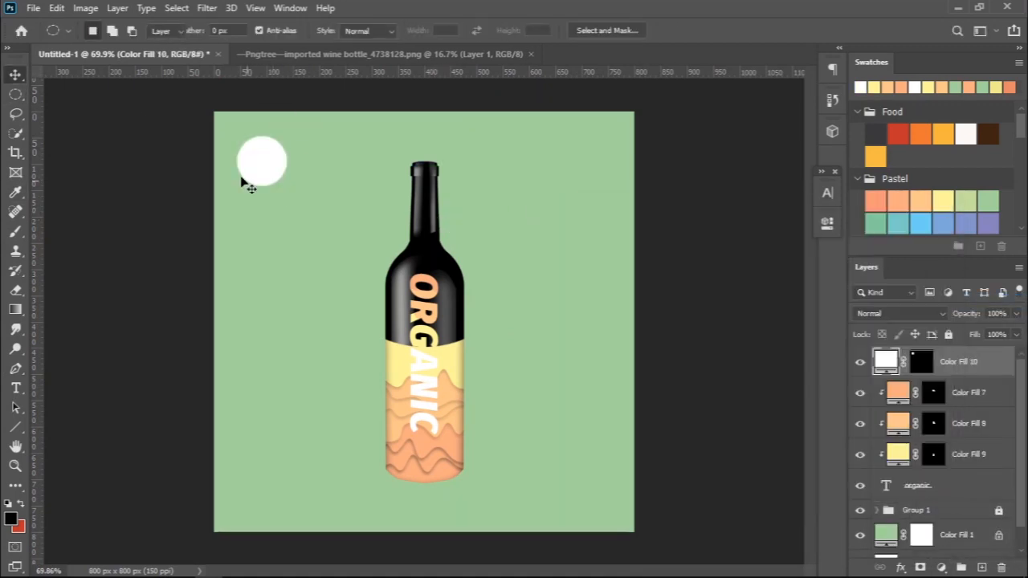
# Step: Add the two-line text YOUR LOGO in green #a3d39c Fira Sans Black, centered on the white circle
pyautogui.scroll(3, 265, 140)
pyautogui.scroll(1, 245, 140)
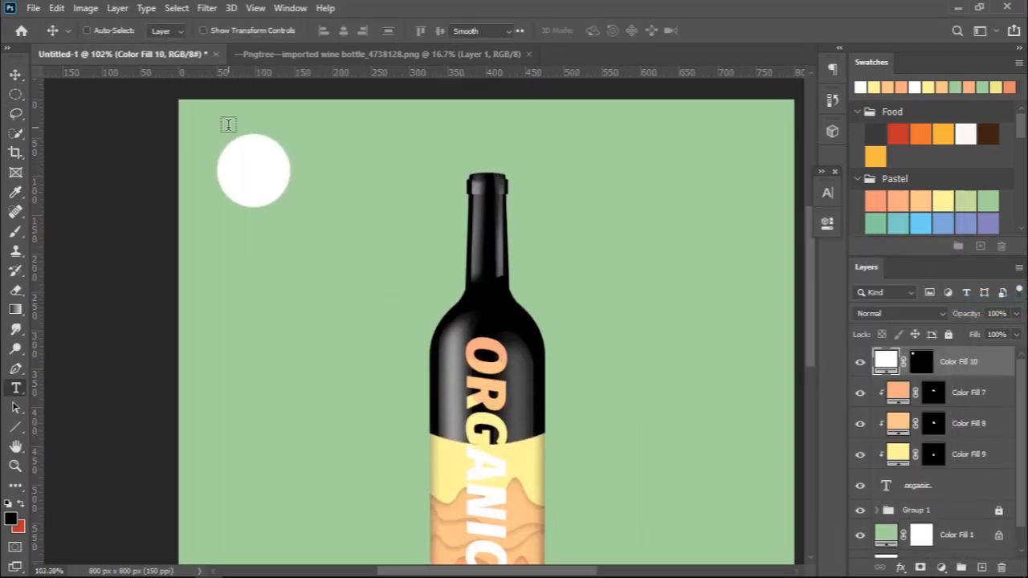
pyautogui.press('t')
pyautogui.moveTo(228, 127); pyautogui.dragTo(327, 241)
pyautogui.click(827, 192)
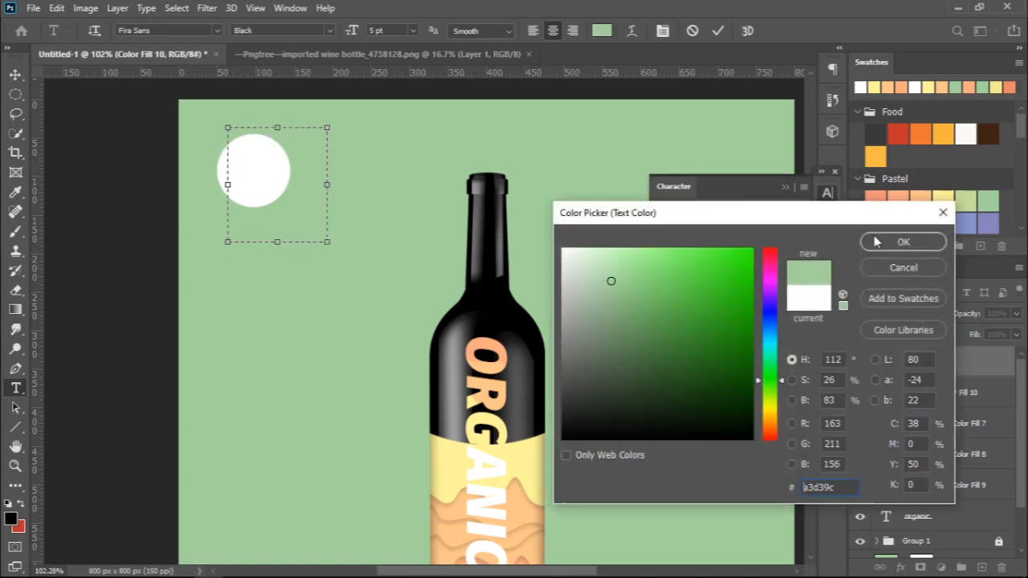
pyautogui.moveTo(265, 149); pyautogui.dragTo(268, 175)
pyautogui.scroll(-2, 615, 333)
pyautogui.scroll(-3, 615, 333)
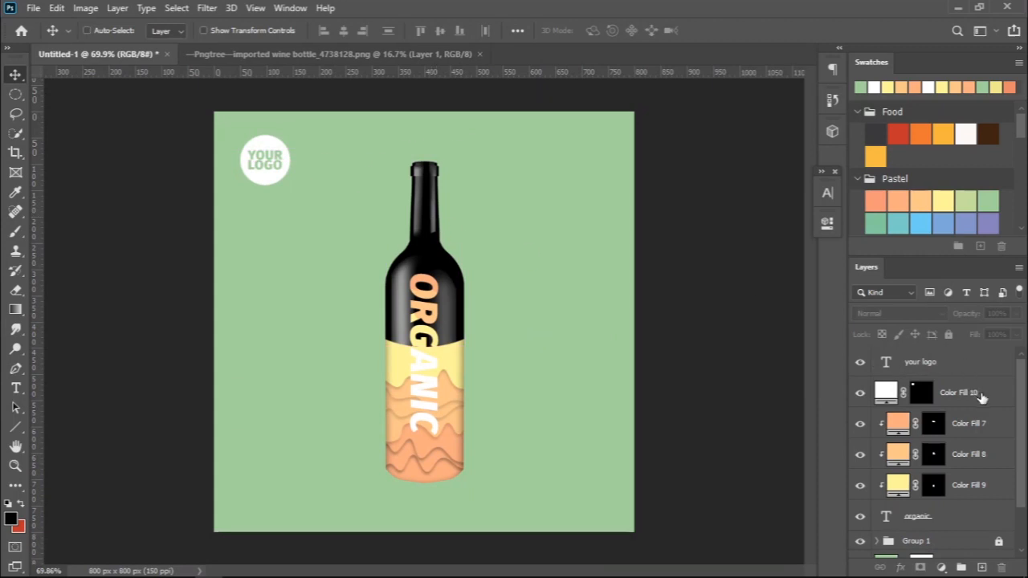
# Step: Group the three clipped color layers, the ORGANIC text and Group 1 together
pyautogui.click(982, 426)
pyautogui.scroll(-2, 980, 431)
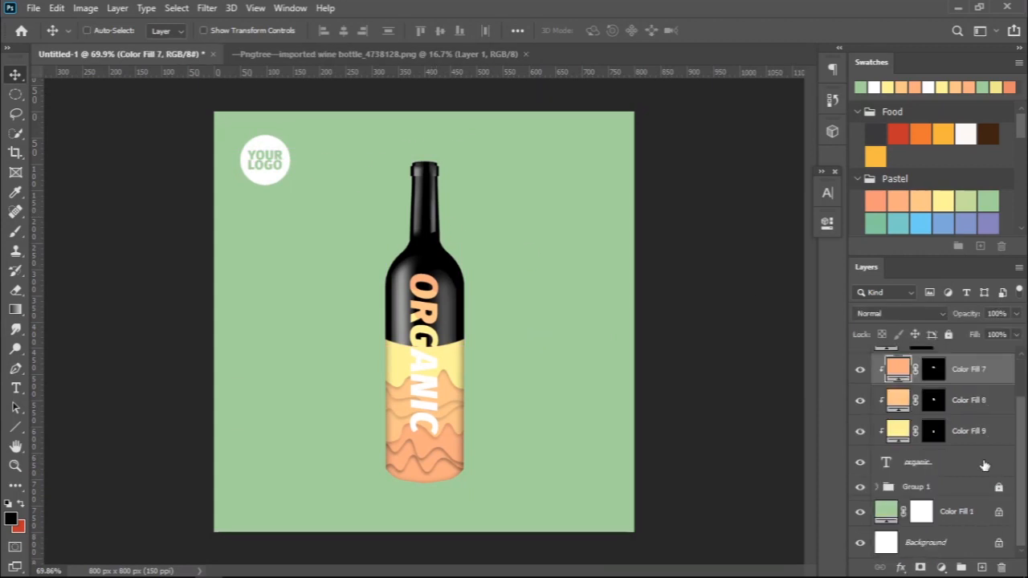
pyautogui.keyDown('shift'); pyautogui.click(974, 491); pyautogui.keyUp('shift')
pyautogui.hotkey('ctrl', 'g')
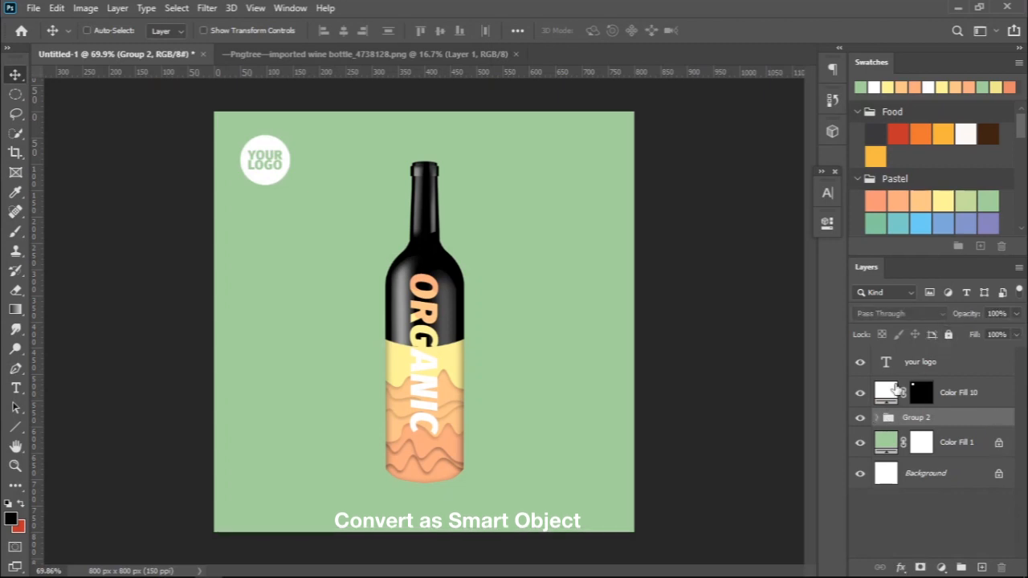
# Step: Check the contents of Group 2 and convert it to a smart object
pyautogui.click(877, 419)
pyautogui.scroll(-1, 984, 532)
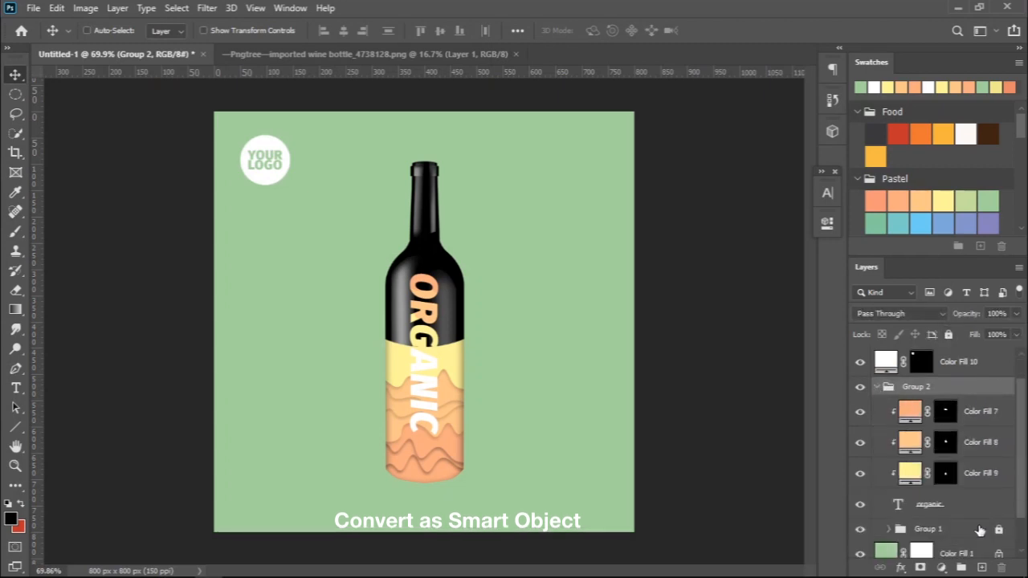
pyautogui.click(876, 389)
pyautogui.rightClick(974, 429)
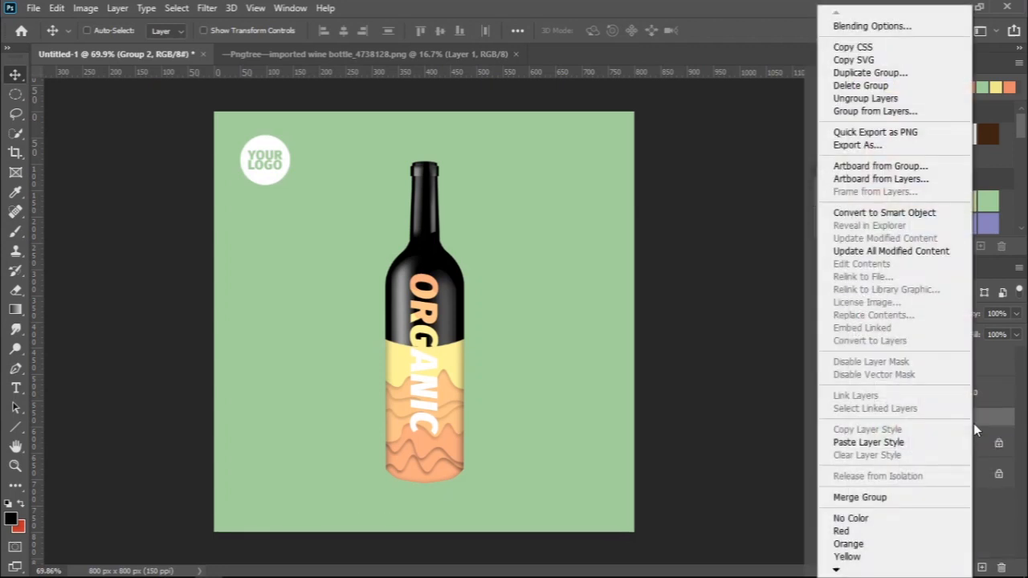
pyautogui.click(884, 213)
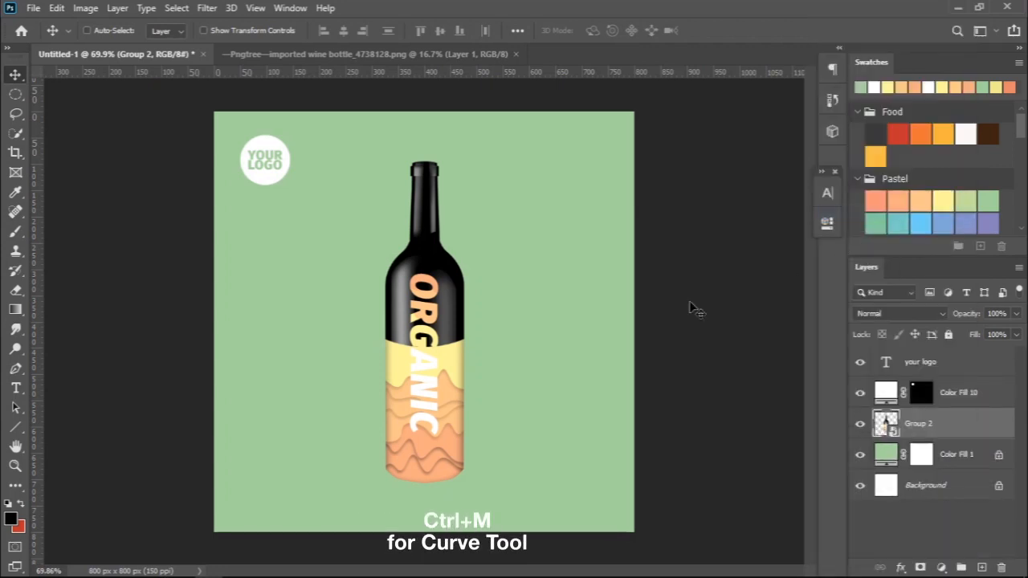
# Step: Apply Curves to the bottle smart object, anchoring the midtones, raising the black output and lowering the white output to 237
pyautogui.hotkey('ctrl', 'm')
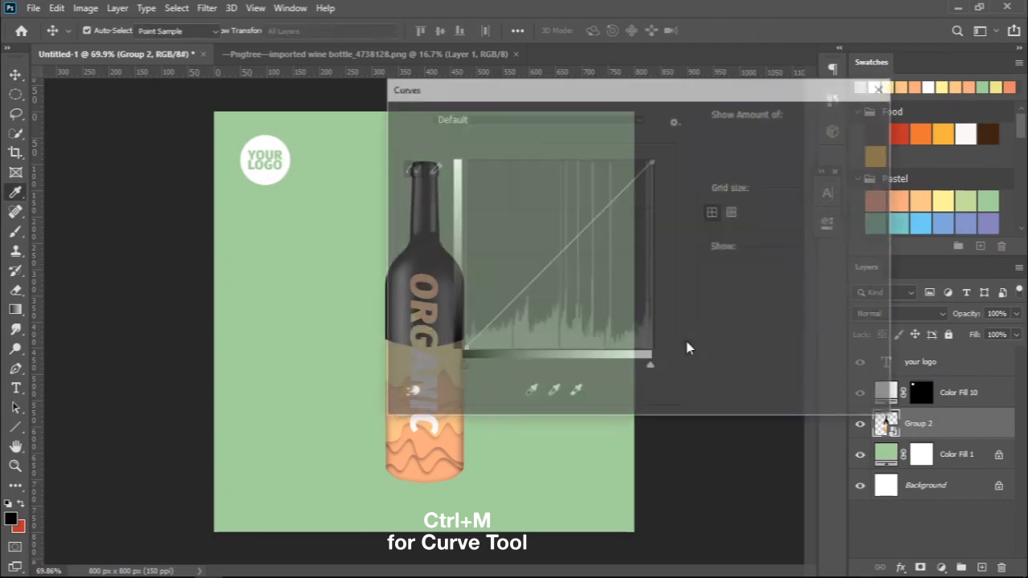
pyautogui.moveTo(603, 99); pyautogui.dragTo(787, 103)
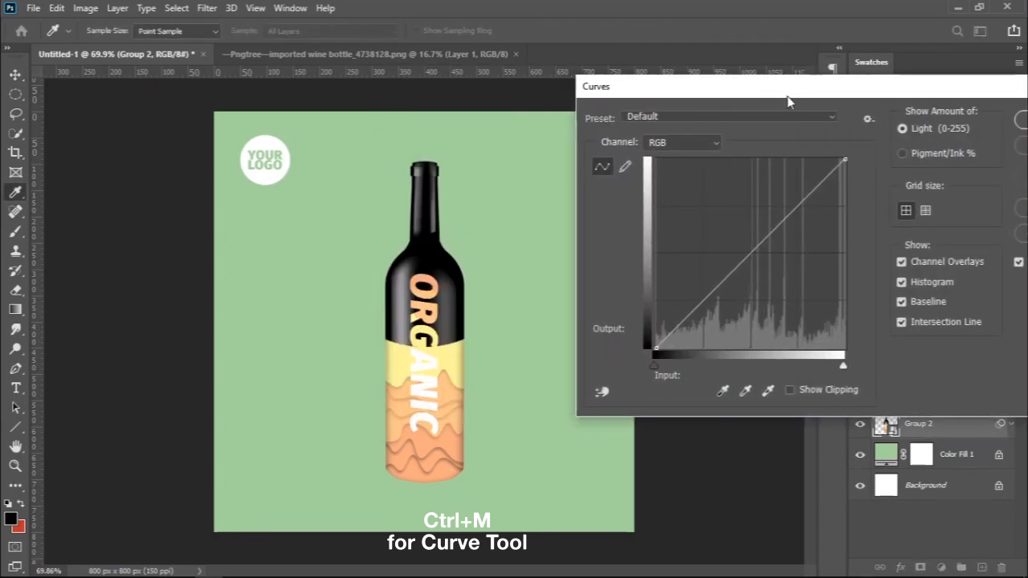
pyautogui.click(751, 253)
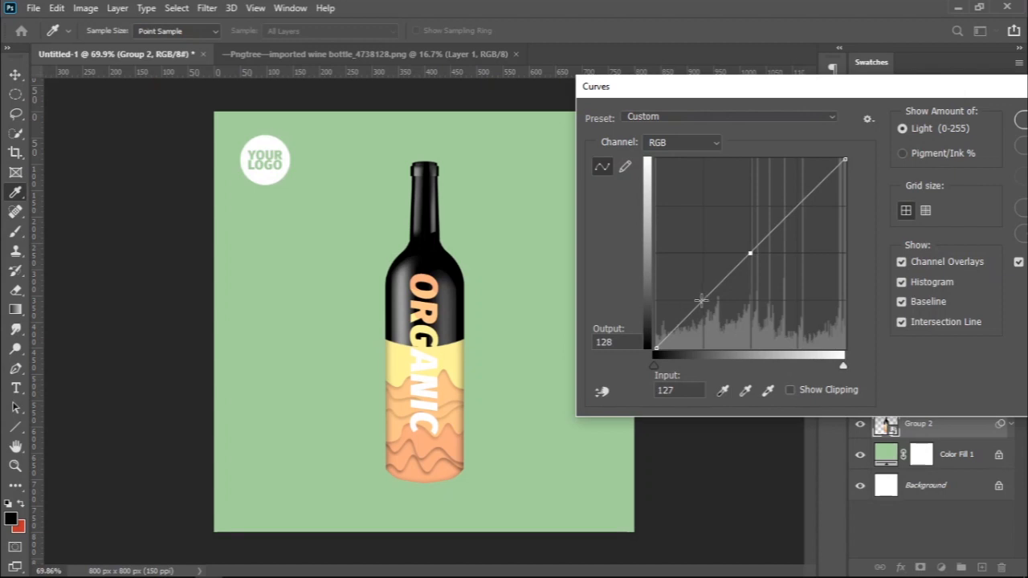
pyautogui.moveTo(701, 301); pyautogui.dragTo(705, 303)
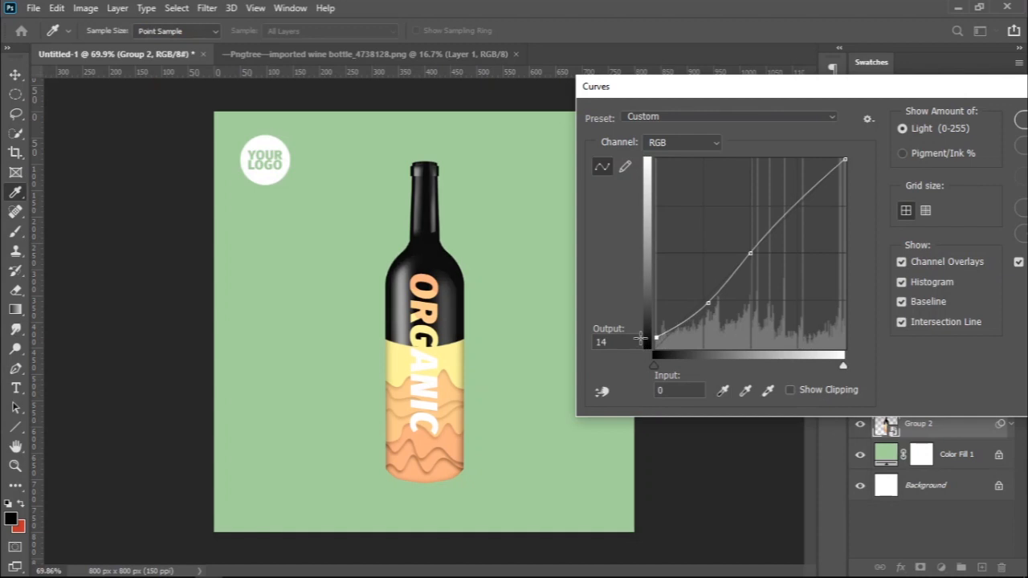
pyautogui.moveTo(640, 333)
pyautogui.mouseDown()
pyautogui.moveTo(635, 316)
pyautogui.moveTo(631, 336)
pyautogui.mouseUp()
pyautogui.click(803, 201)
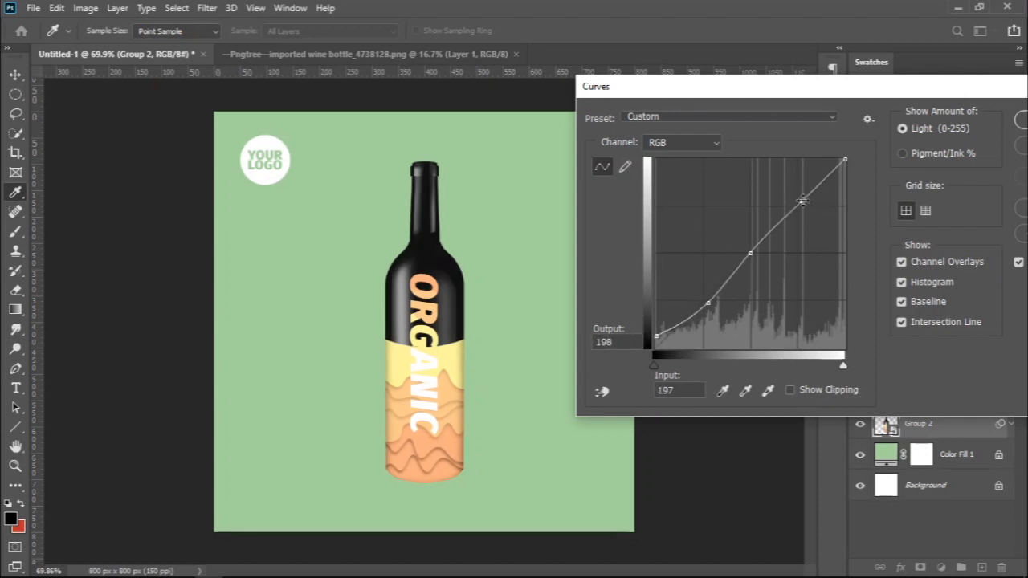
pyautogui.moveTo(846, 159); pyautogui.dragTo(852, 170)
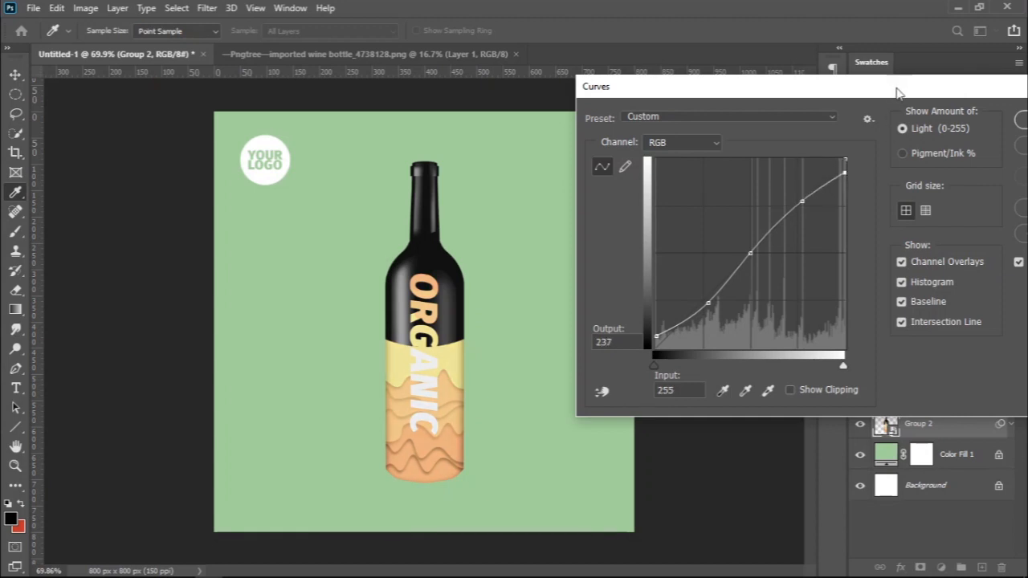
pyautogui.moveTo(898, 90); pyautogui.dragTo(769, 92)
pyautogui.click(917, 134)
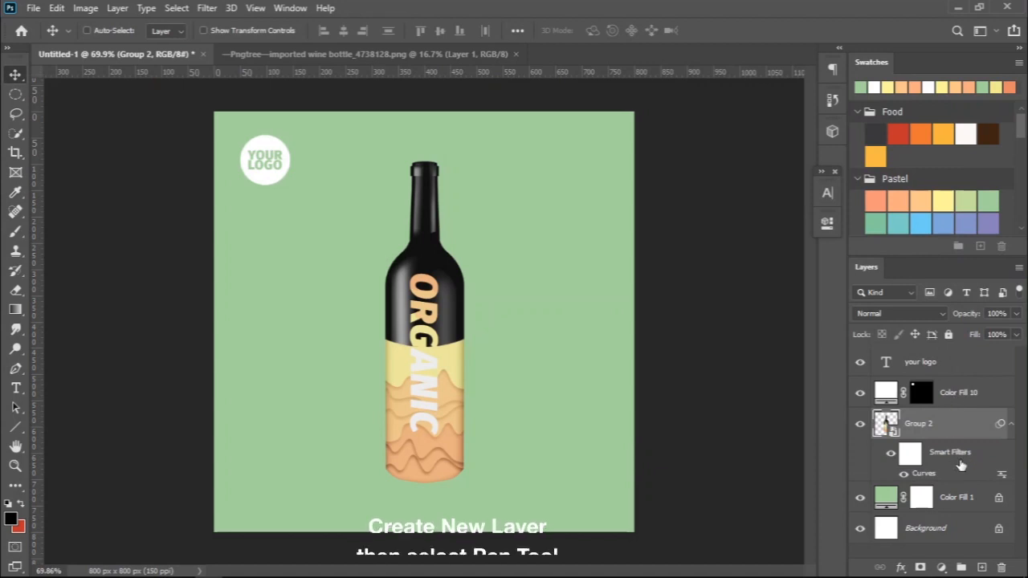
# Step: Add a new layer directly beneath the bottle and start a Pen path from its neck out past the canvas's right and bottom edges
pyautogui.click(981, 568)
pyautogui.moveTo(939, 433); pyautogui.dragTo(959, 509)
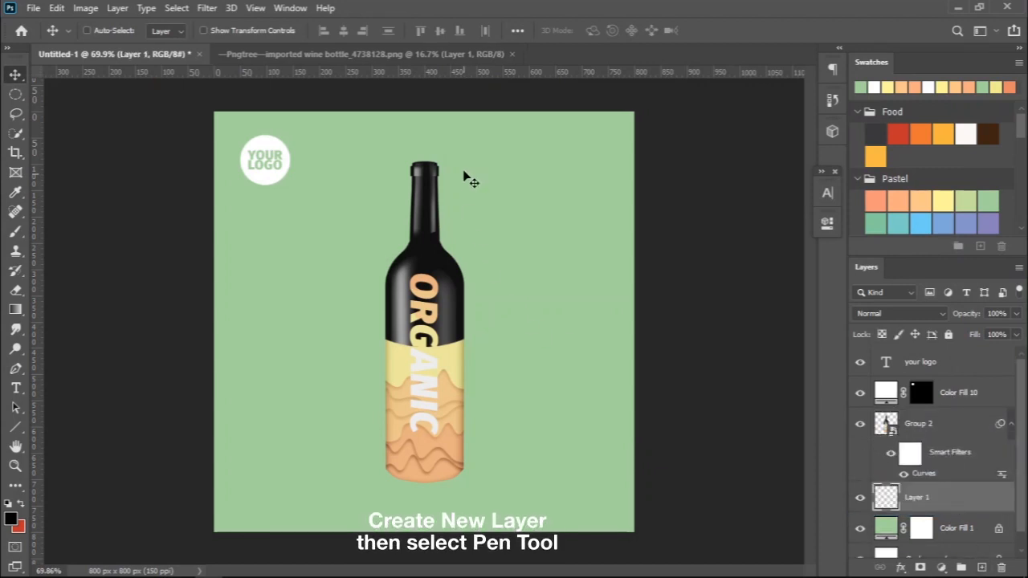
pyautogui.press('p')
pyautogui.scroll(6, 437, 158)
pyautogui.scroll(2, 454, 158)
pyautogui.scroll(-6, 532, 253)
pyautogui.hscroll(4, 613, 361)
pyautogui.click(615, 356)
pyautogui.scroll(-3, 563, 514)
pyautogui.scroll(-2, 565, 528)
pyautogui.click(577, 547)
pyautogui.hotkey('ctrl', 'z')
pyautogui.keyDown('shift'); pyautogui.click(599, 546); pyautogui.keyUp('shift')
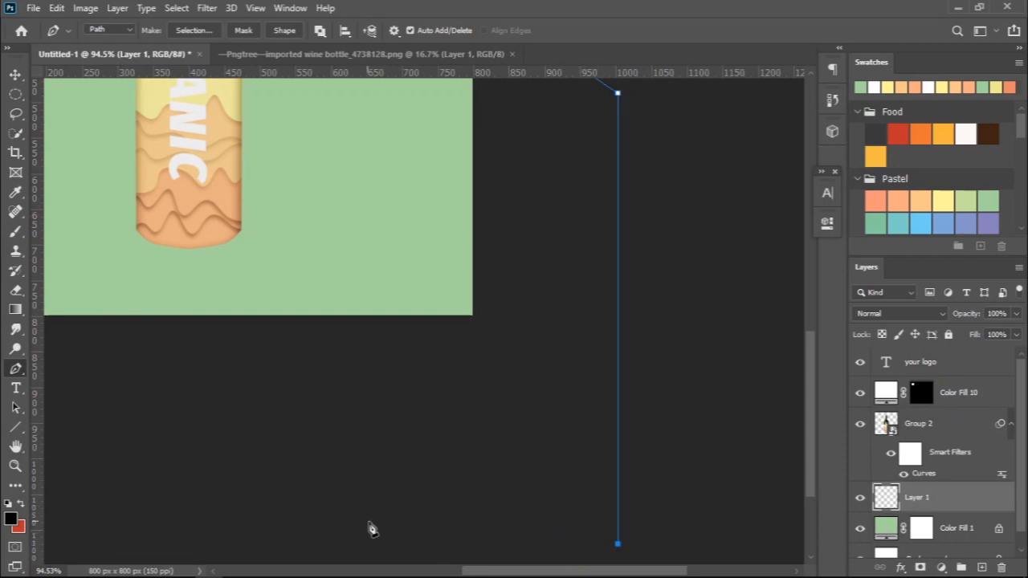
pyautogui.click(433, 550)
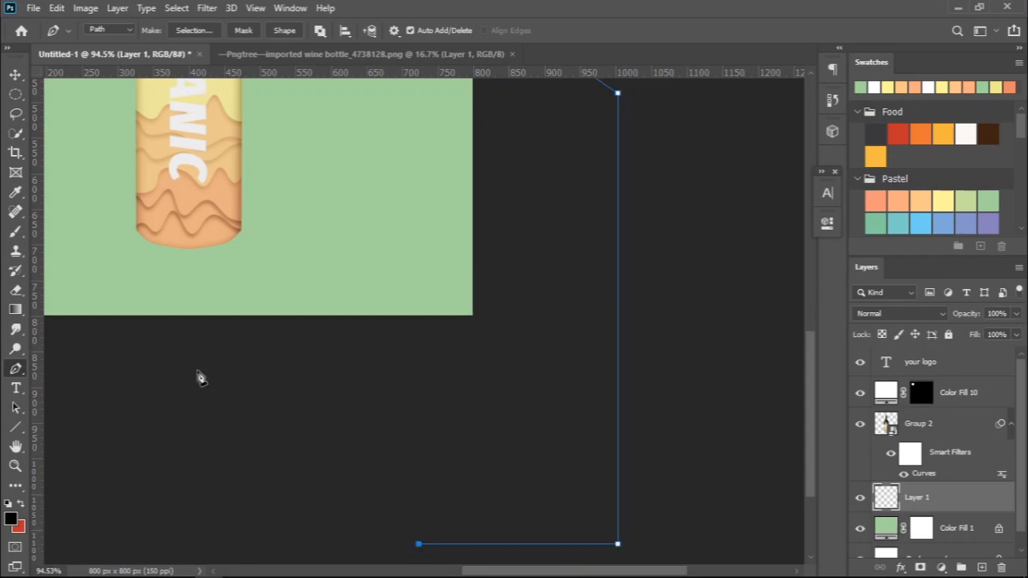
# Step: Close the path through the bottle's lower-left corner and up its body to the neck, and convert it into a selection
pyautogui.scroll(6, 129, 241)
pyautogui.click(186, 218)
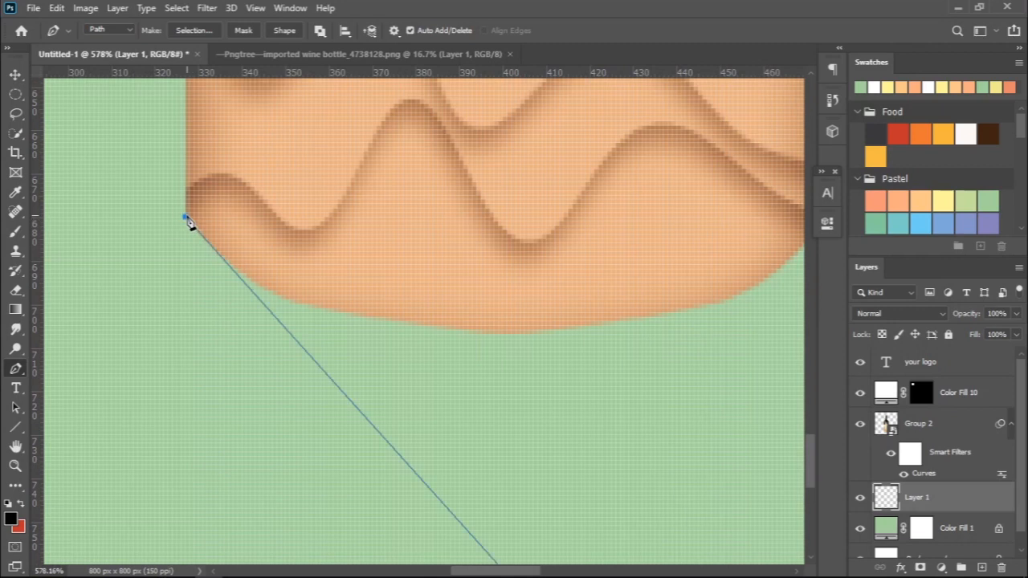
pyautogui.scroll(-5, 221, 224)
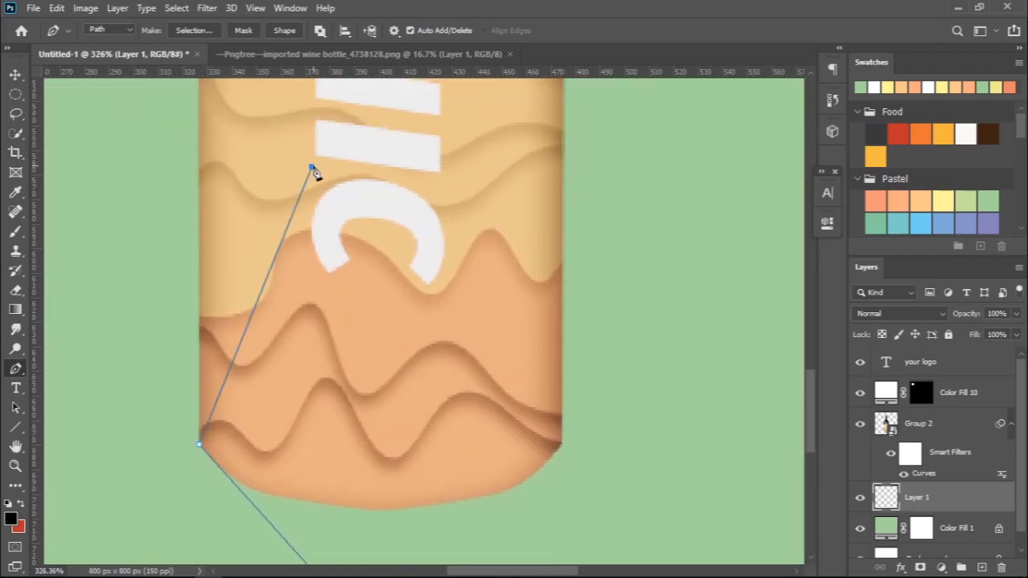
pyautogui.click(327, 173)
pyautogui.scroll(10, 347, 187)
pyautogui.click(393, 148)
pyautogui.scroll(-5, 397, 161)
pyautogui.rightClick(492, 371)
pyautogui.click(543, 85)
pyautogui.click(601, 142)
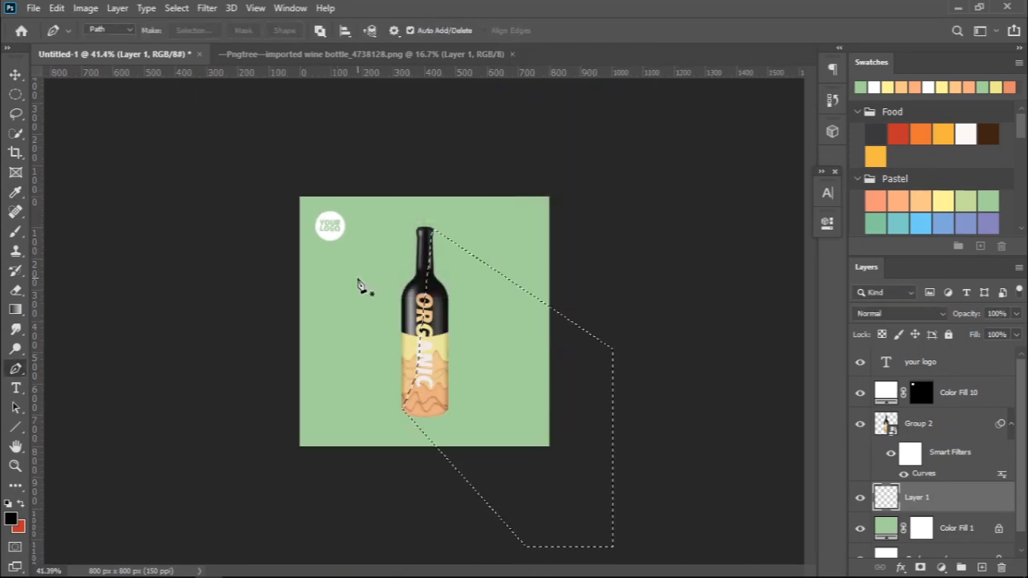
# Step: Paint a soft black shadow beside the bottle inside the selection with a 350 px brush, and deselect
pyautogui.press('b')
pyautogui.rightClick(368, 293)
pyautogui.write('350')
pyautogui.press('Return')
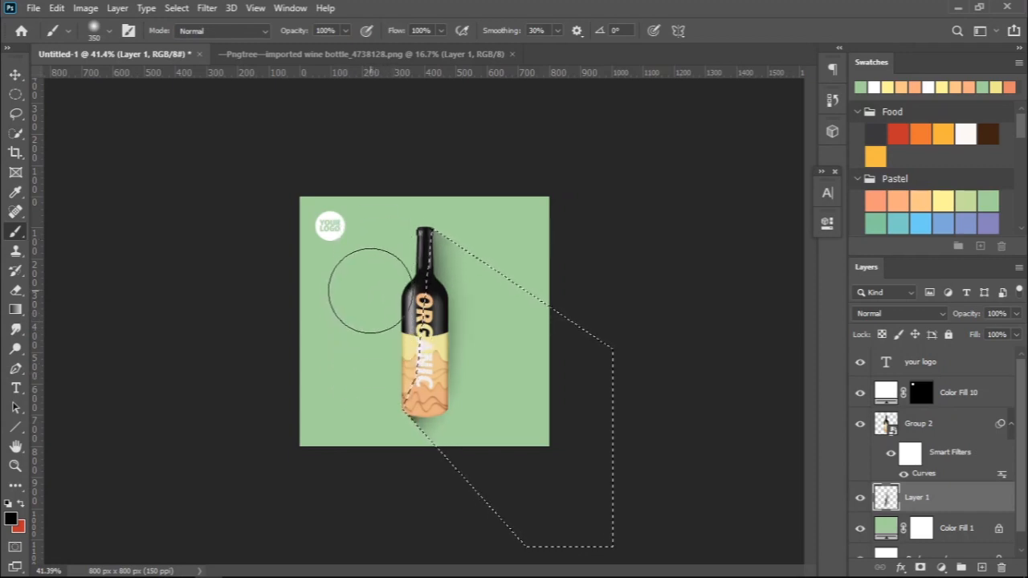
pyautogui.press('v')
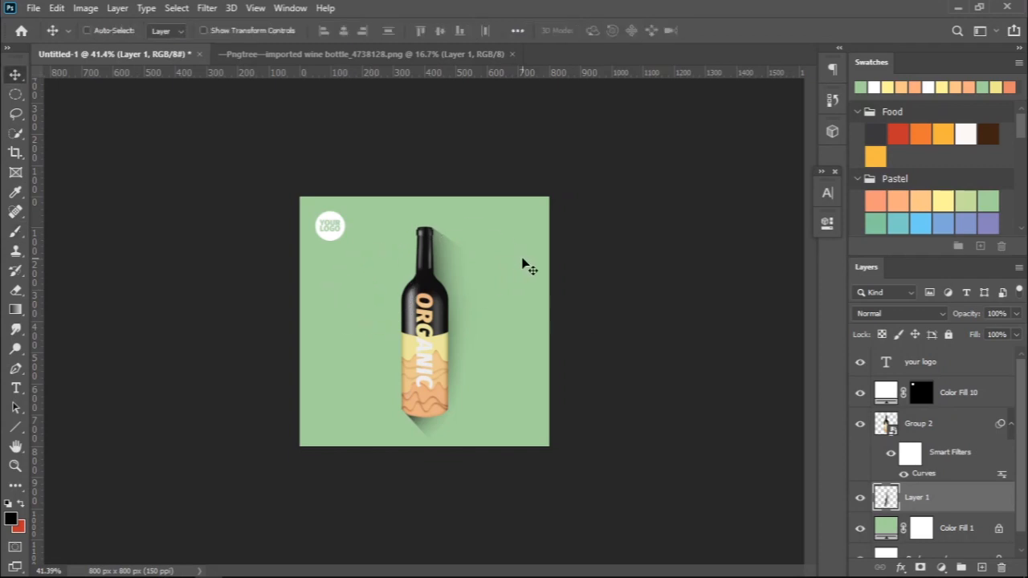